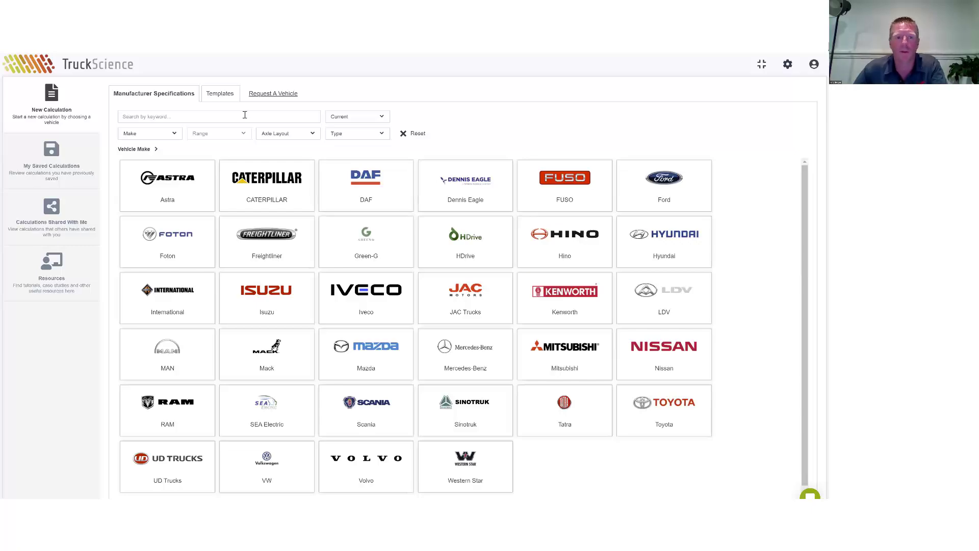
Step: Start a calculation from the Hino 500 Series 4X2 range, filtered by 1828, using the 5,100 mm wheelbase, 18,000 kg GVM chassis
{"action": "left_click", "coordinate": [566, 247]}
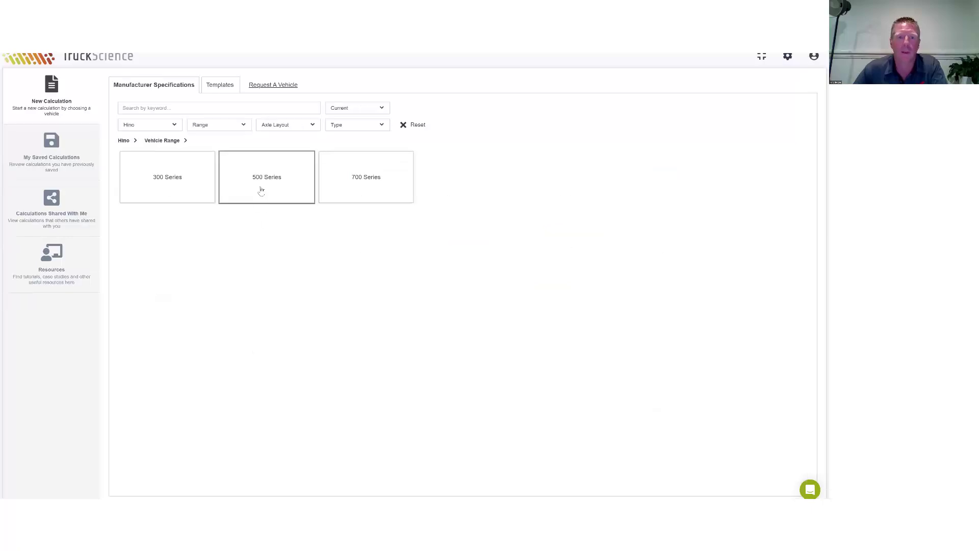
{"action": "left_click", "coordinate": [261, 190]}
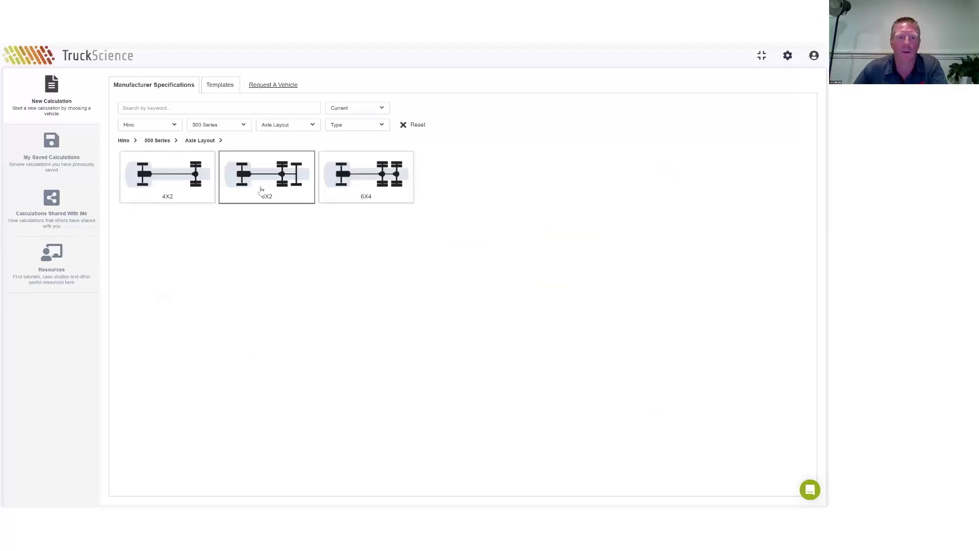
{"action": "left_click", "coordinate": [167, 185]}
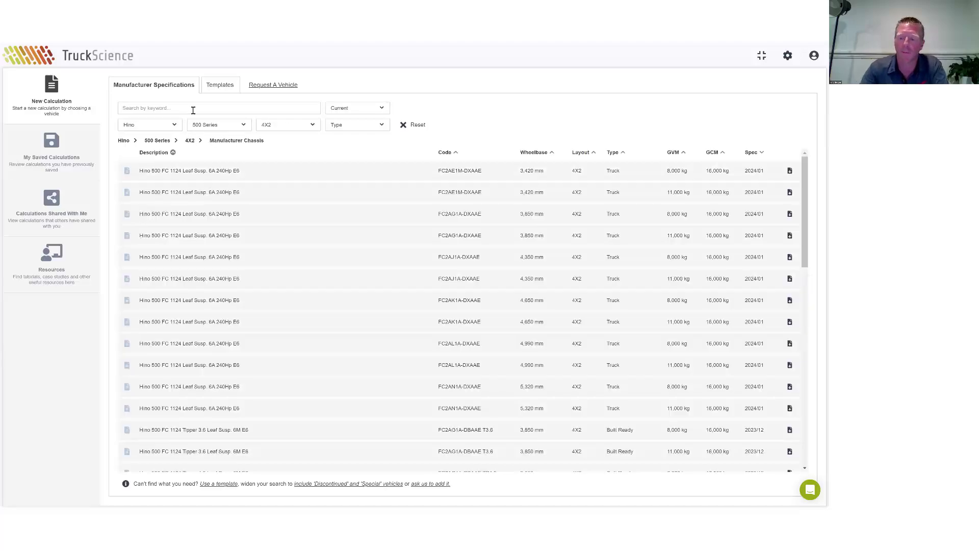
{"action": "type", "text": "1828"}
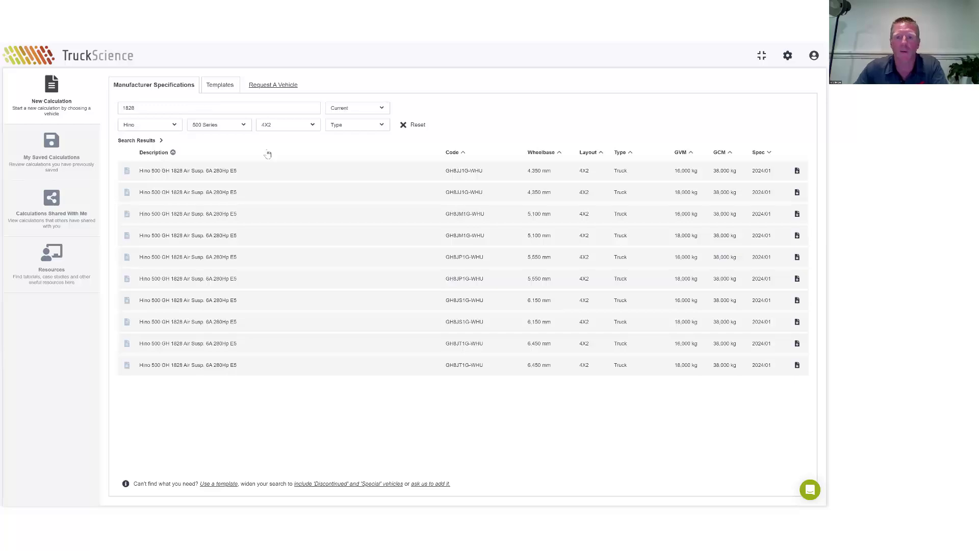
{"action": "left_click", "coordinate": [304, 238]}
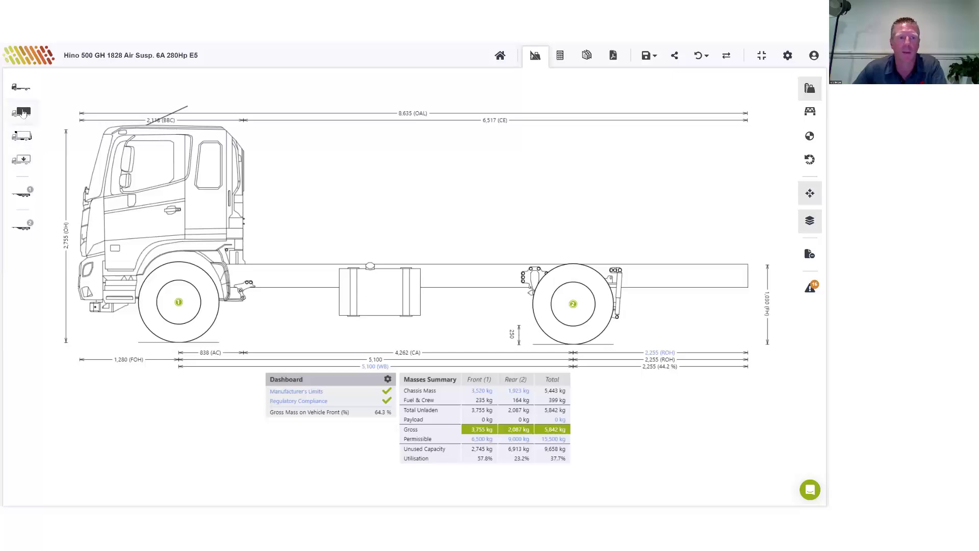
Step: Add a box van body to the chassis using the Box Van Template
{"action": "left_click", "coordinate": [22, 113]}
{"action": "left_click", "coordinate": [88, 144]}
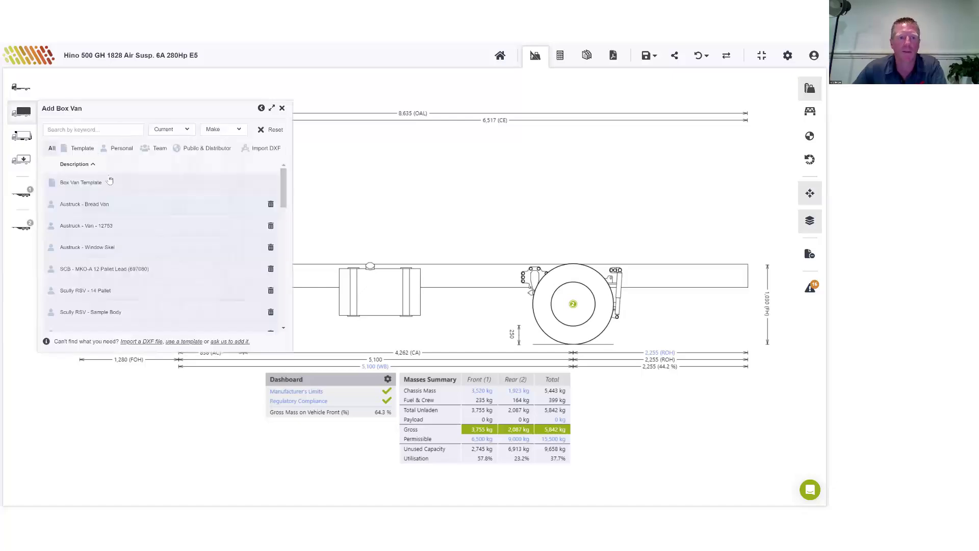
{"action": "left_click", "coordinate": [132, 182]}
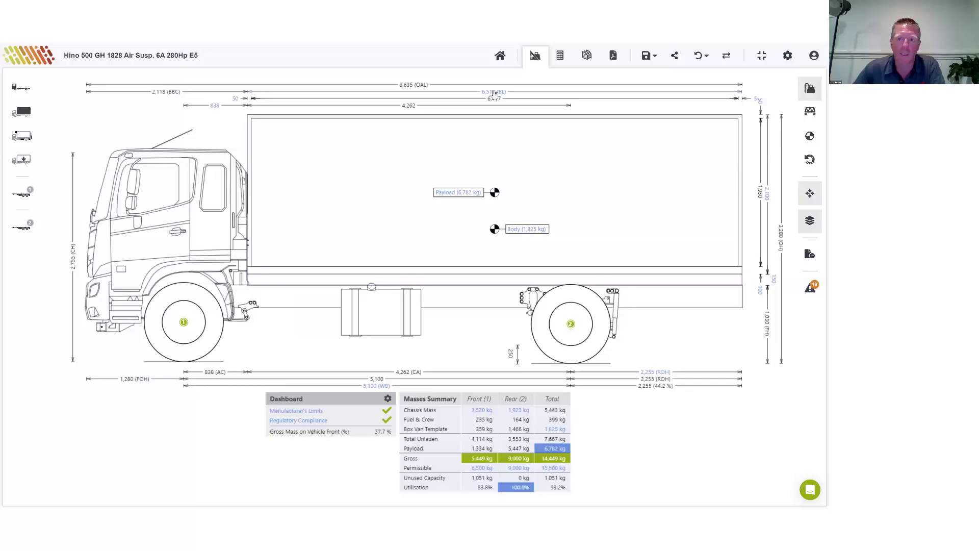
Step: Set the box van body's external length to 6,800 mm
{"action": "left_click", "coordinate": [493, 92]}
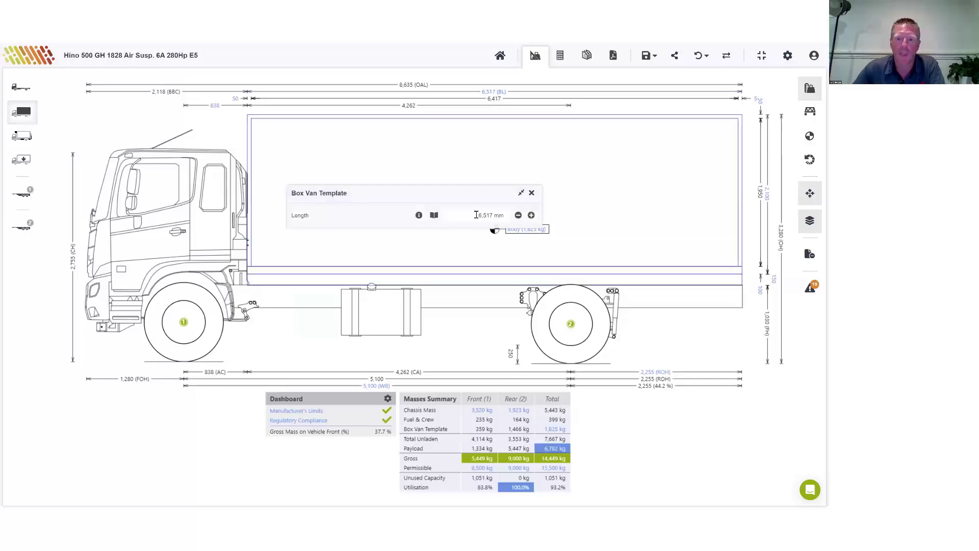
{"action": "left_click", "coordinate": [475, 215]}
{"action": "type", "text": "6800"}
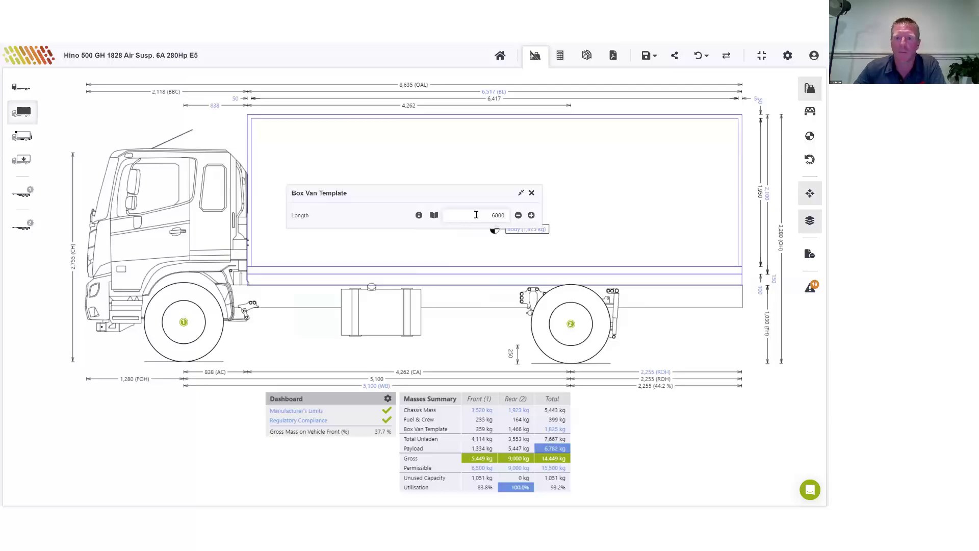
{"action": "key", "text": "Return"}
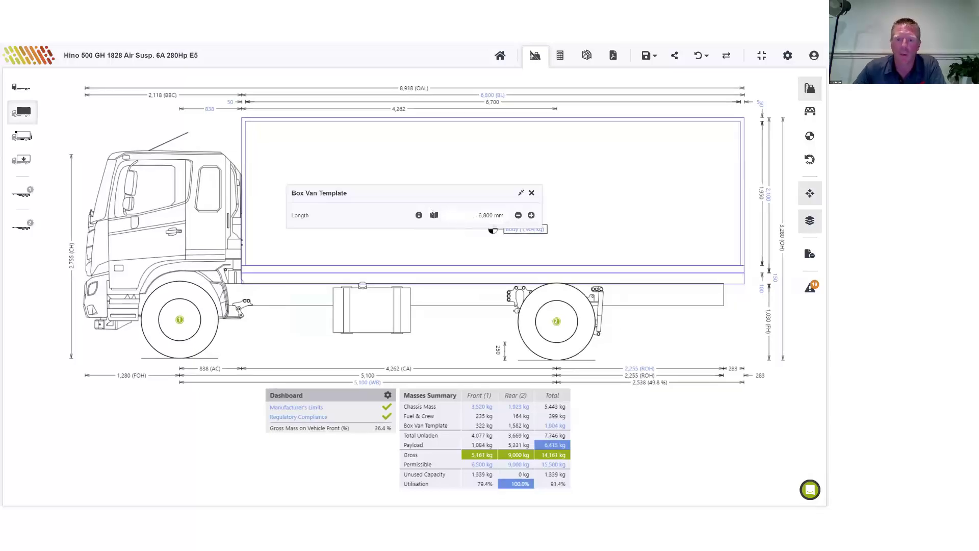
Step: Set the box van body's length to the suggested Maximum of 7,322 mm and close the length settings
{"action": "left_click", "coordinate": [434, 216]}
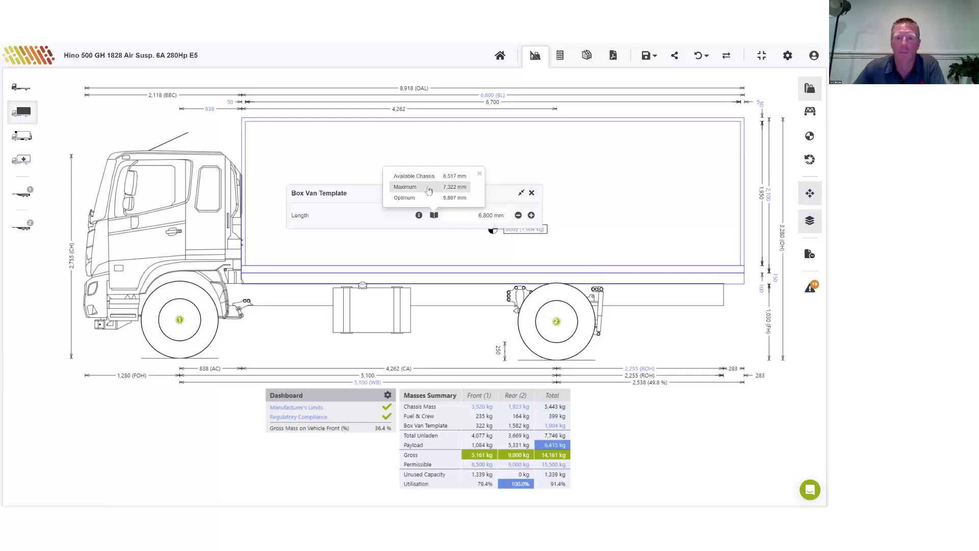
{"action": "left_click", "coordinate": [429, 188]}
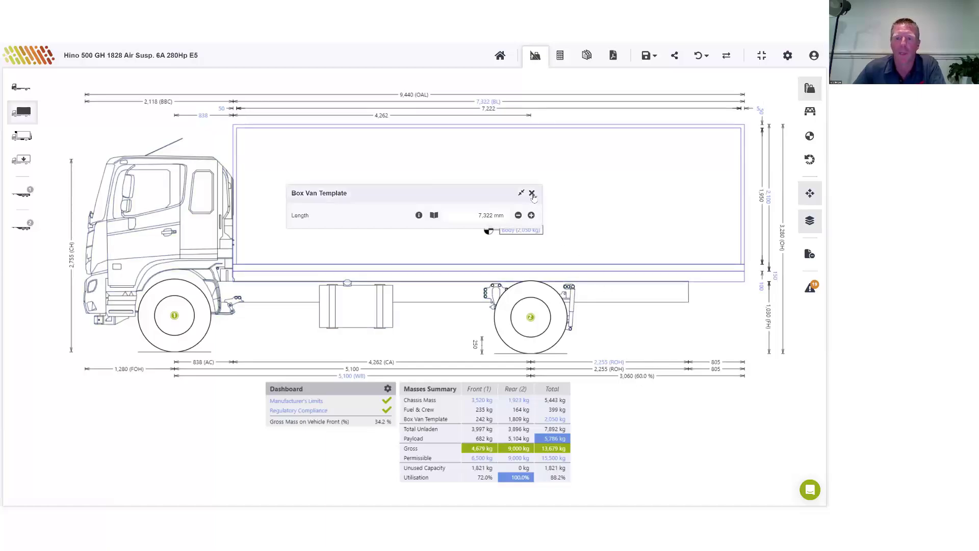
{"action": "left_click", "coordinate": [555, 231]}
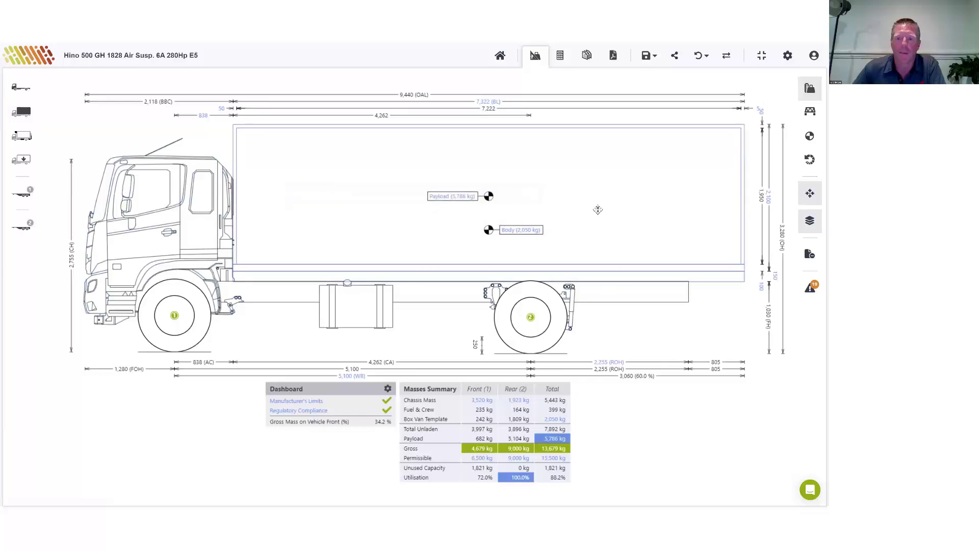
Step: Enable aligning the chassis to the rear of the box van body in its length specification
{"action": "left_click", "coordinate": [576, 169]}
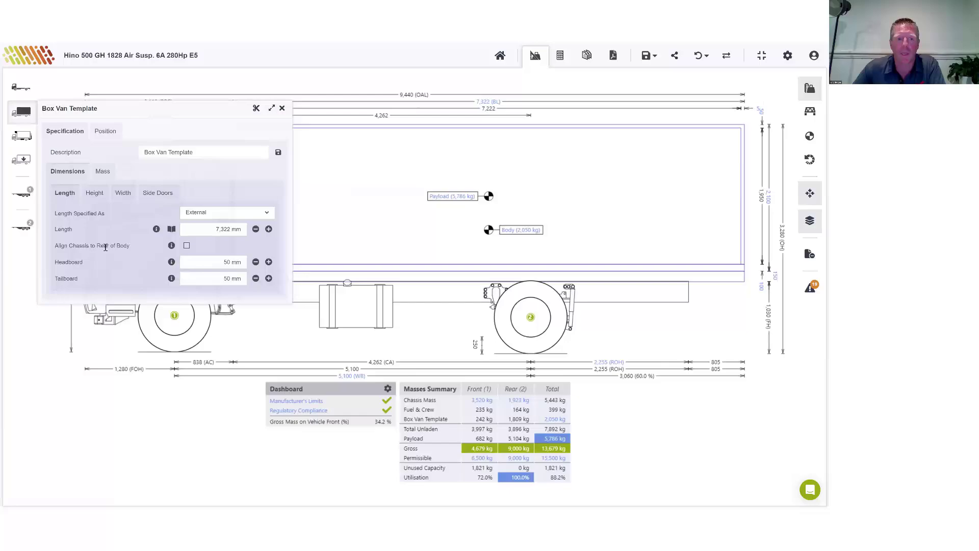
{"action": "left_click", "coordinate": [187, 246]}
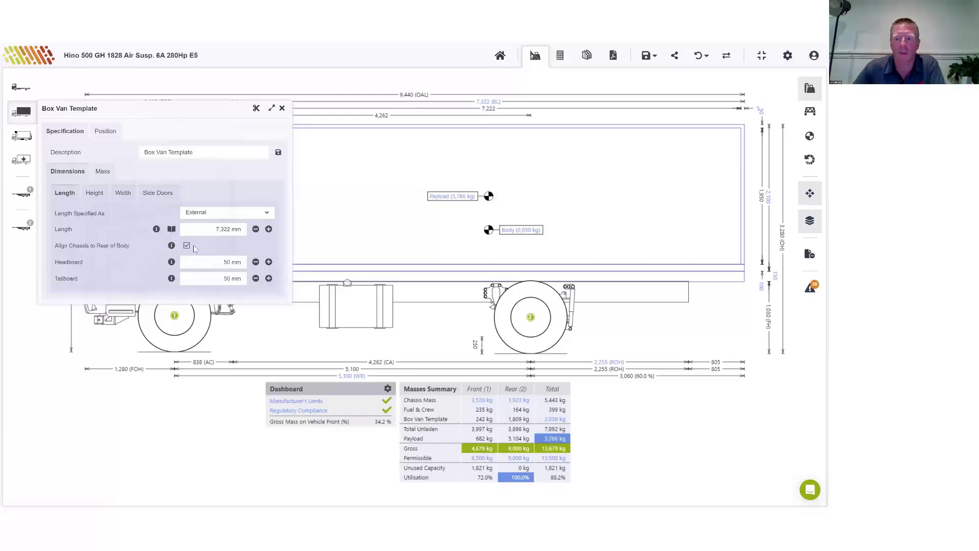
{"action": "left_click", "coordinate": [283, 109]}
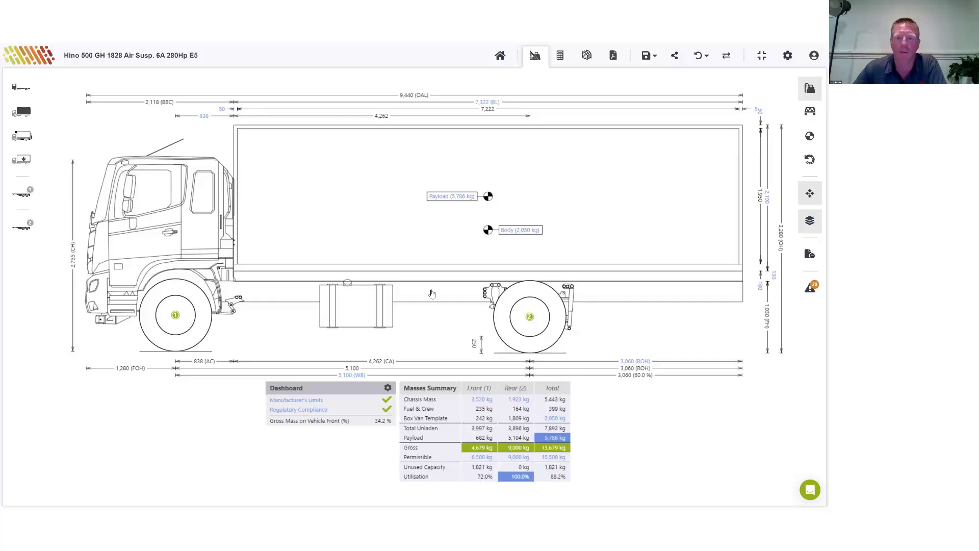
Step: Shift the box van body rearward along the chassis, leaving a gap of about 125 mm behind the cab
{"action": "mouse_move", "coordinate": [415, 248]}
{"action": "left_mouse_down"}
{"action": "mouse_move", "coordinate": [444, 247]}
{"action": "mouse_move", "coordinate": [428, 247]}
{"action": "left_mouse_up"}
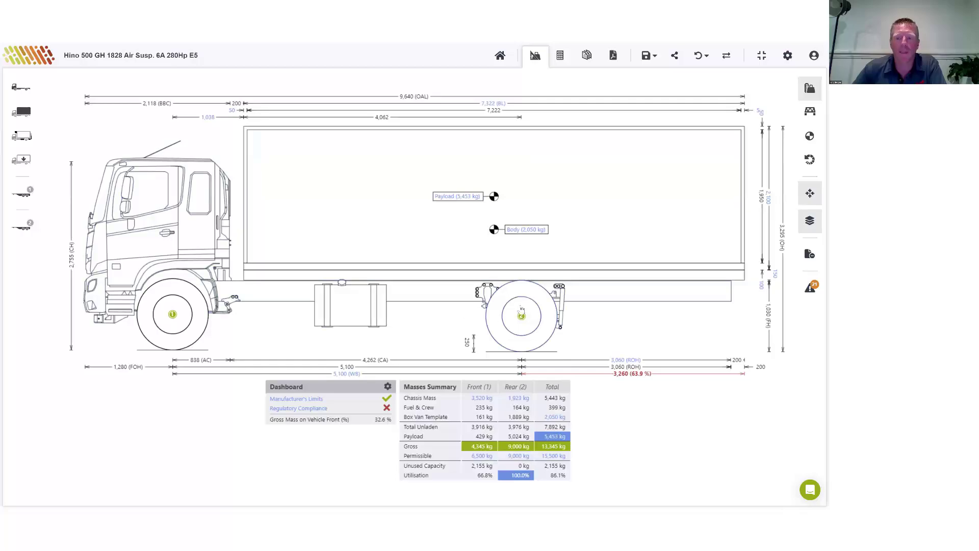
{"action": "left_click_drag", "start_coordinate": [468, 238], "coordinate": [464, 242]}
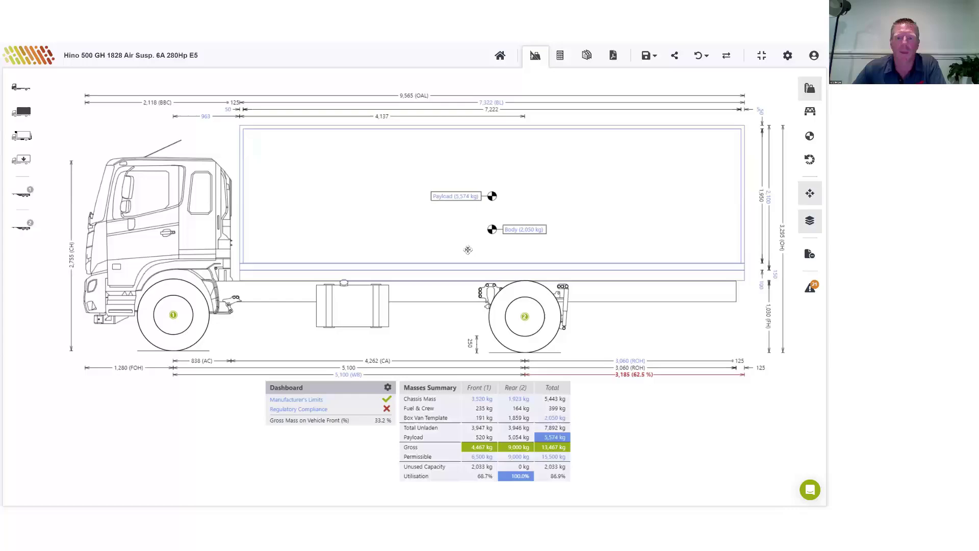
Step: Add a tag axle behind the truck's rear axle
{"action": "left_click", "coordinate": [497, 320]}
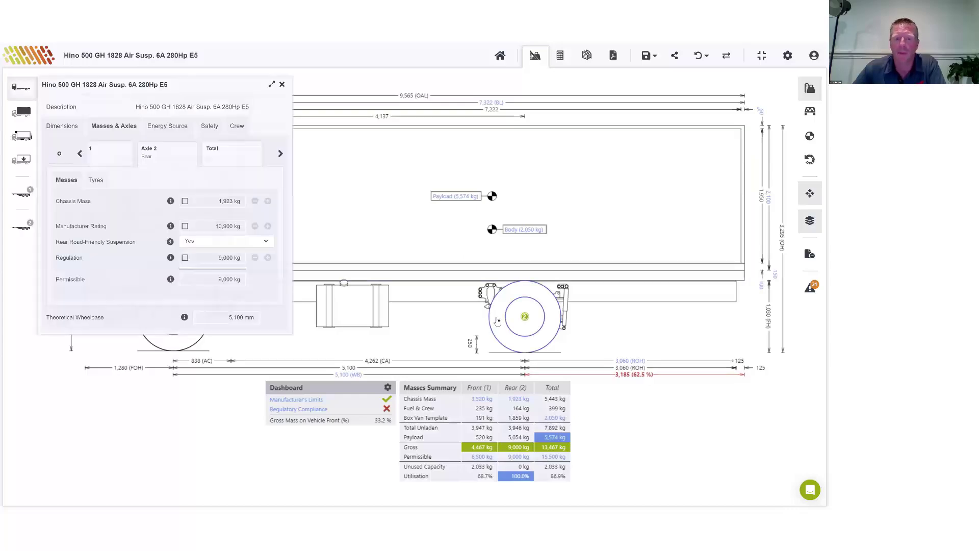
{"action": "left_click", "coordinate": [59, 154]}
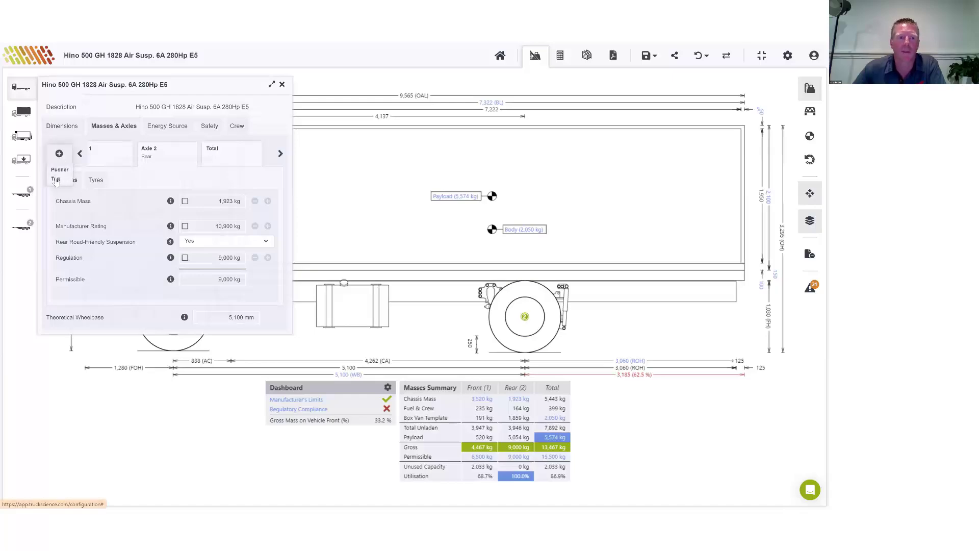
{"action": "left_click", "coordinate": [56, 182]}
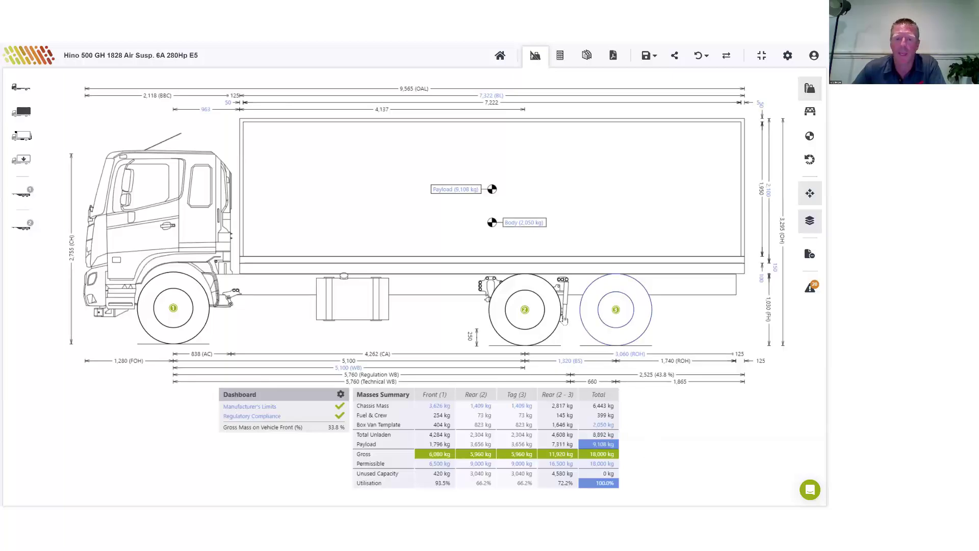
Step: Override the vehicle's total Gross Vehicle Mass (GVM) with 24,000 kg and close the chassis settings
{"action": "left_click", "coordinate": [151, 221]}
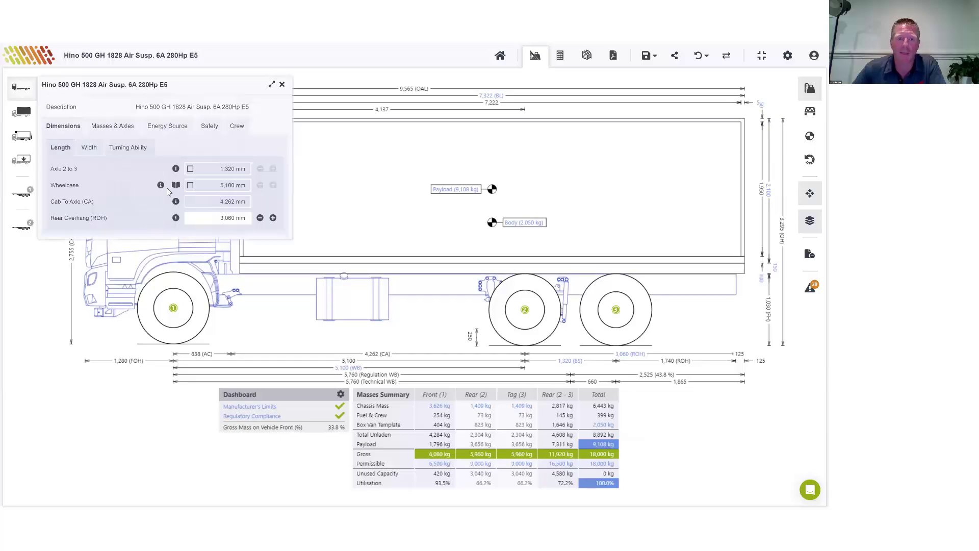
{"action": "left_click", "coordinate": [111, 126]}
{"action": "left_click", "coordinate": [280, 154]}
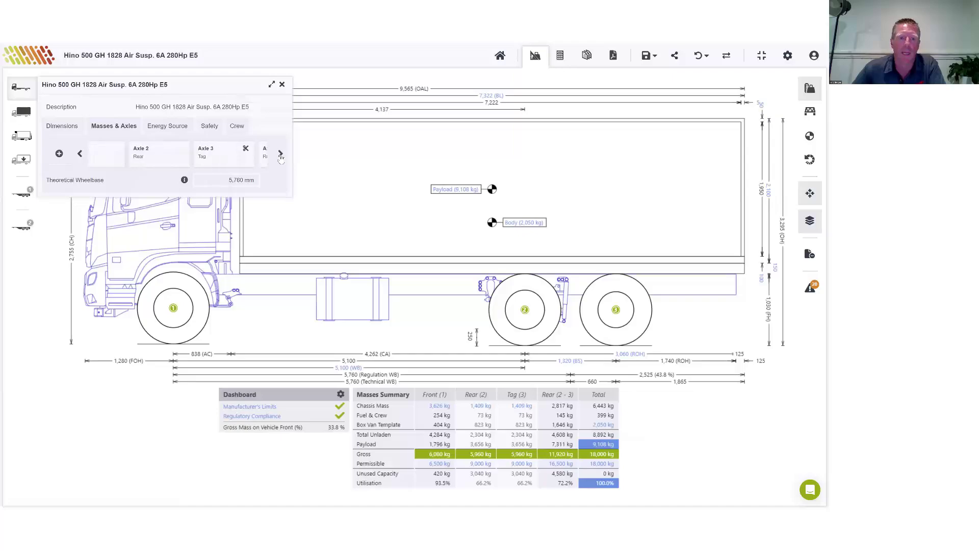
{"action": "left_click", "coordinate": [280, 154]}
{"action": "left_click", "coordinate": [220, 158]}
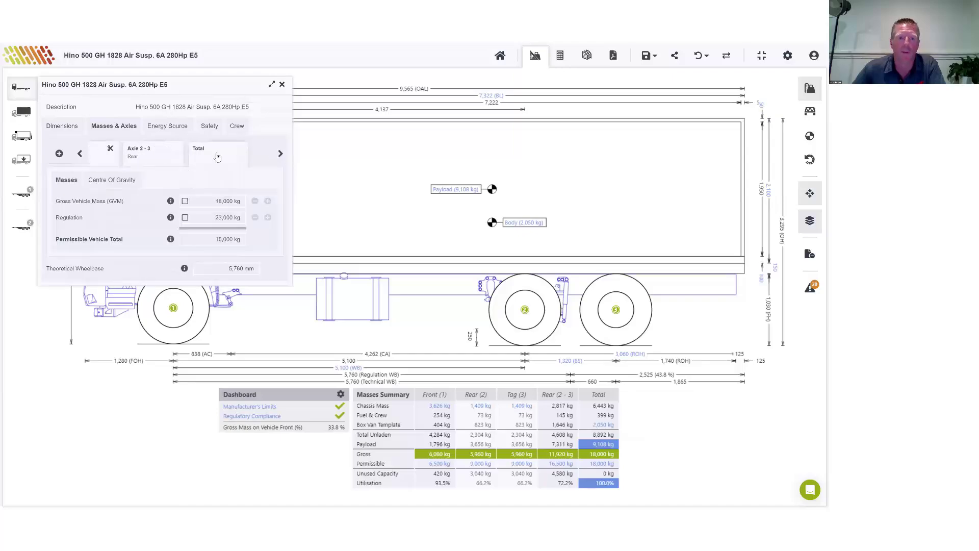
{"action": "left_click", "coordinate": [205, 206]}
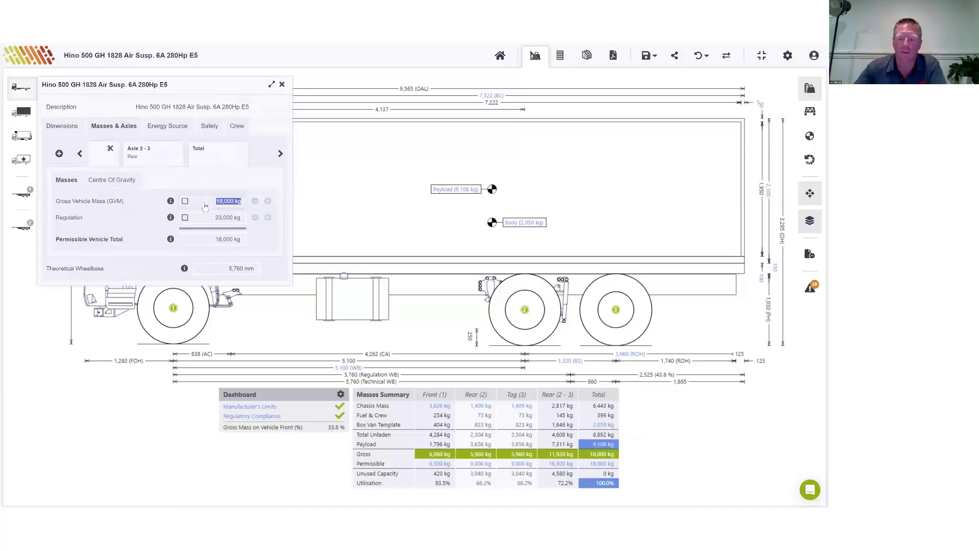
{"action": "type", "text": "24,000"}
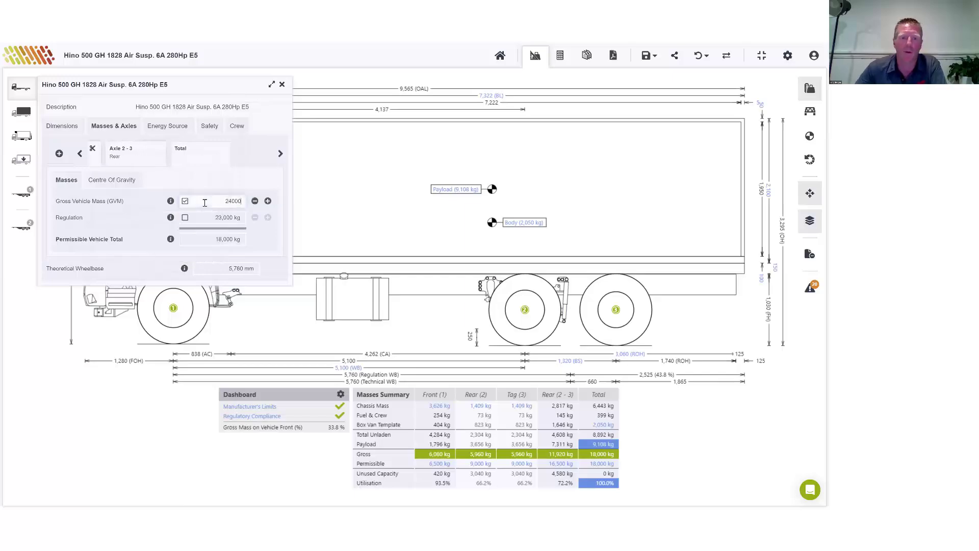
{"action": "key", "text": "Tab"}
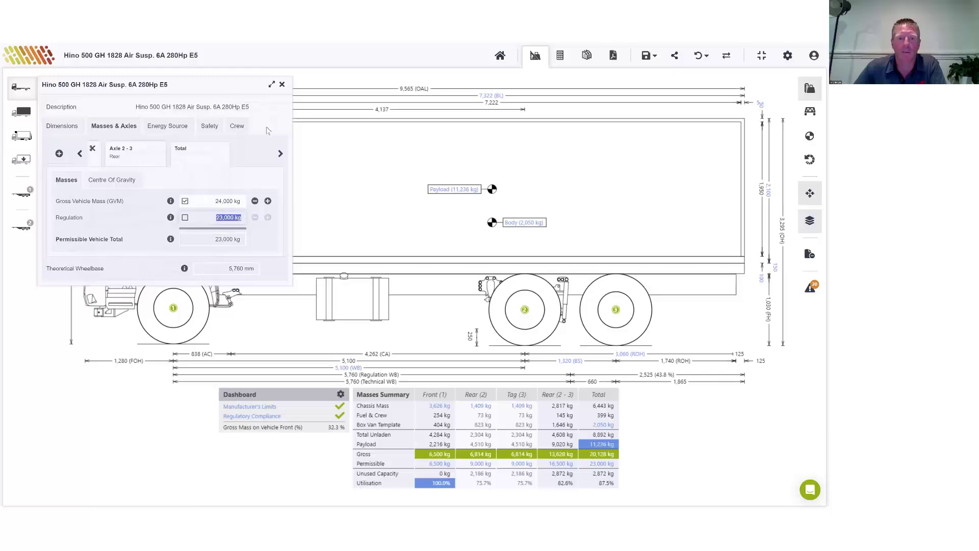
{"action": "left_click", "coordinate": [282, 84]}
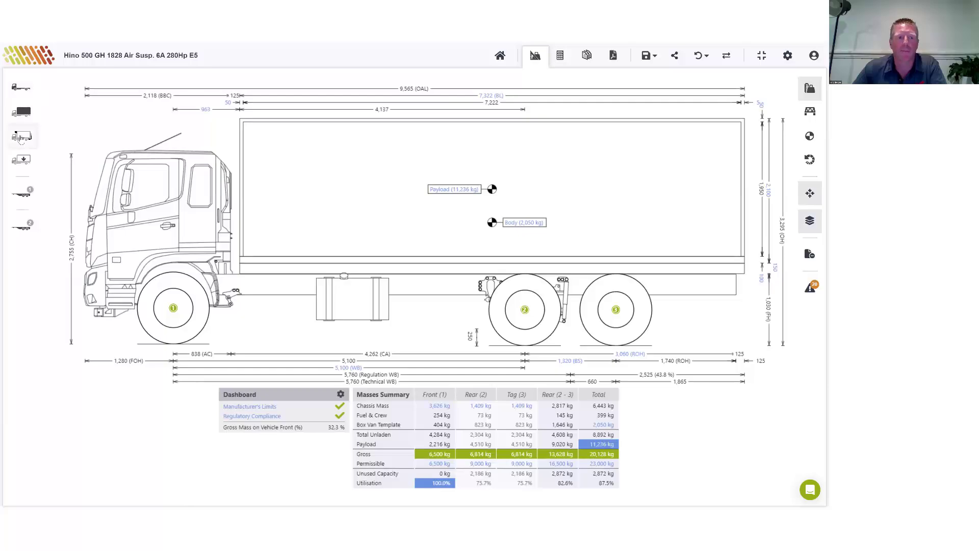
Step: Search the tail lift equipment for 22 and add the Anteo F3 CL 22 H cantilever tail lift
{"action": "left_click", "coordinate": [20, 138]}
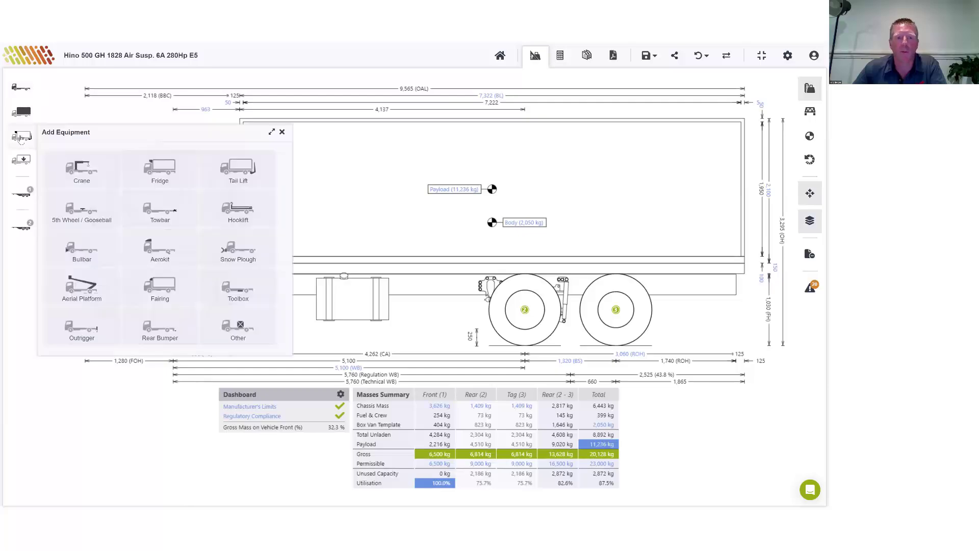
{"action": "left_click", "coordinate": [231, 168]}
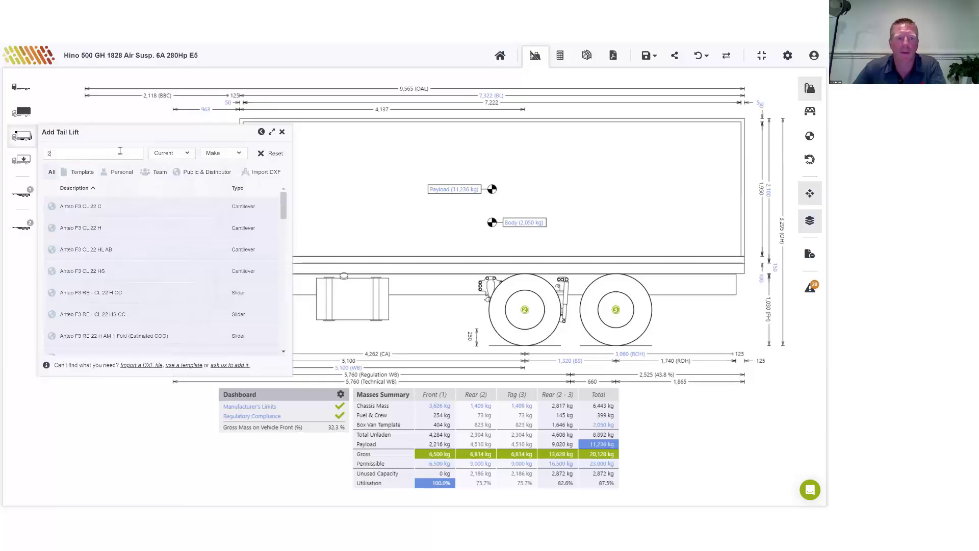
{"action": "type", "text": "22"}
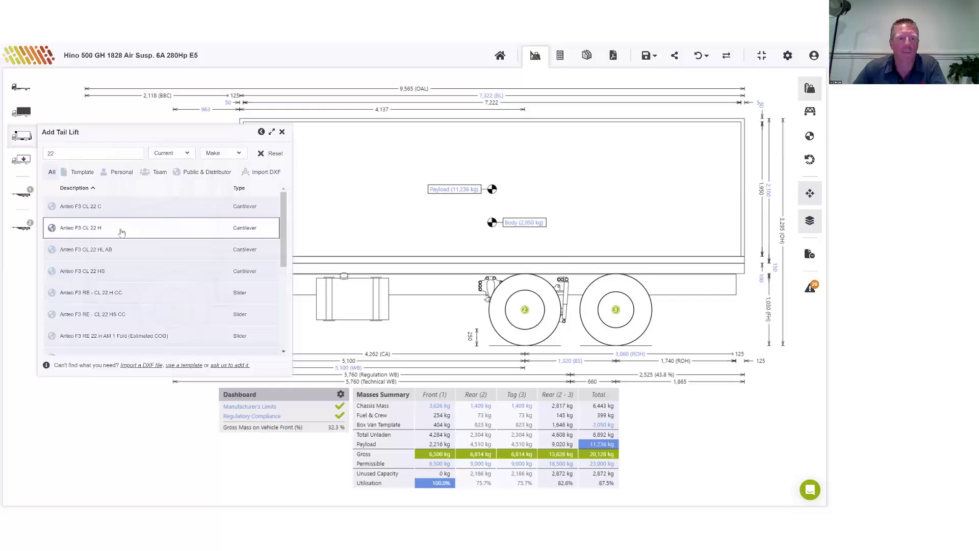
{"action": "left_click", "coordinate": [131, 228]}
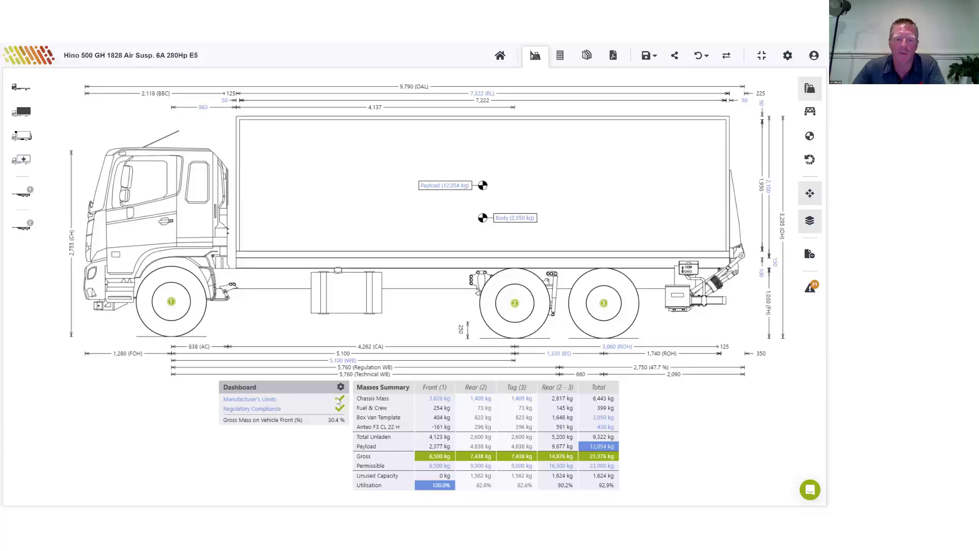
Step: Move the box van body rearward to about 1,090 mm behind the cab and open the Regulatory Compliance breakdown
{"action": "left_click", "coordinate": [321, 221]}
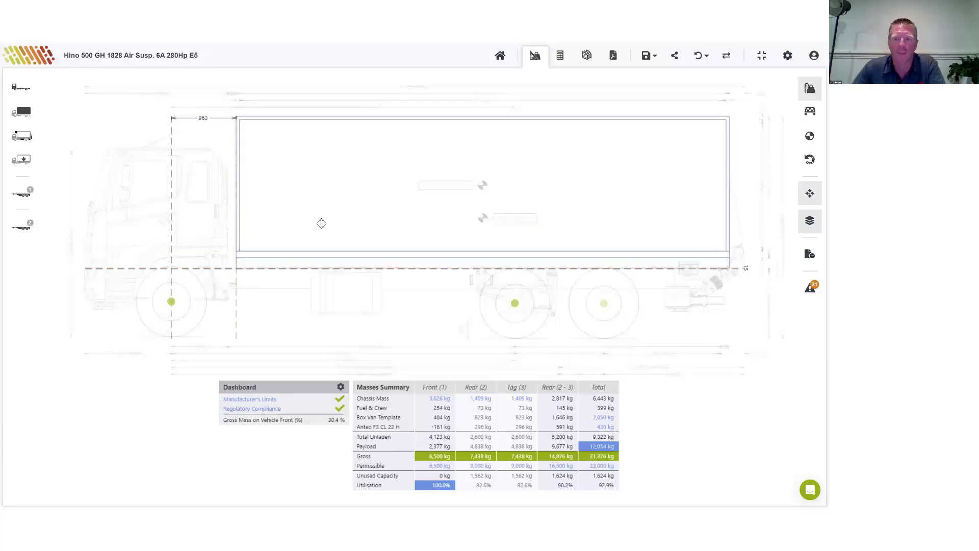
{"action": "left_click_drag", "start_coordinate": [349, 223], "coordinate": [367, 220]}
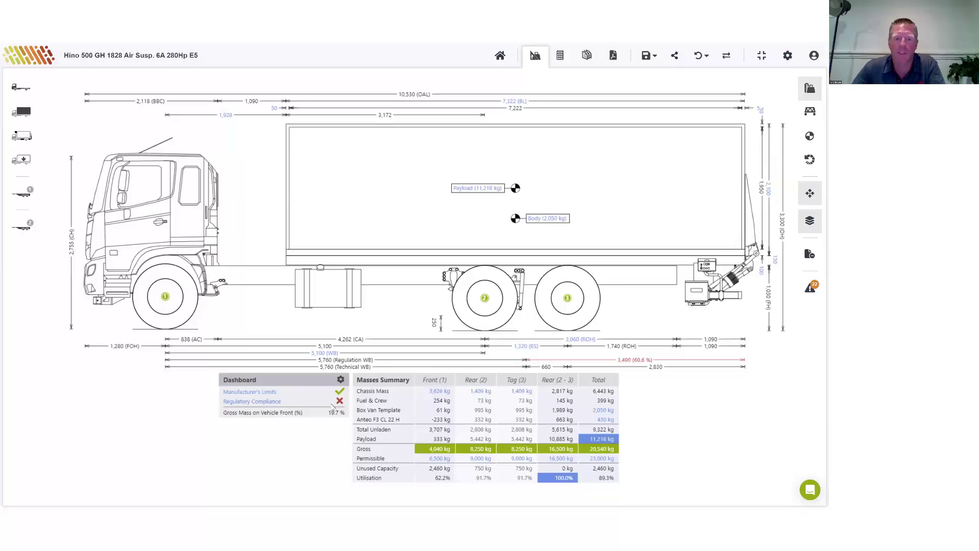
{"action": "left_click", "coordinate": [260, 403]}
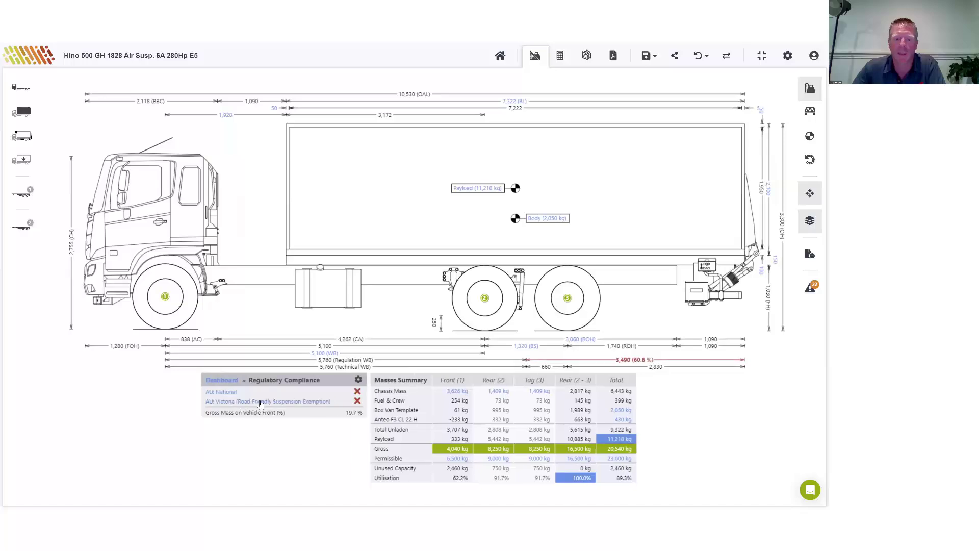
Step: Open the AU: National compliance breakdown and undo the box van body's rearward move
{"action": "left_click", "coordinate": [228, 392]}
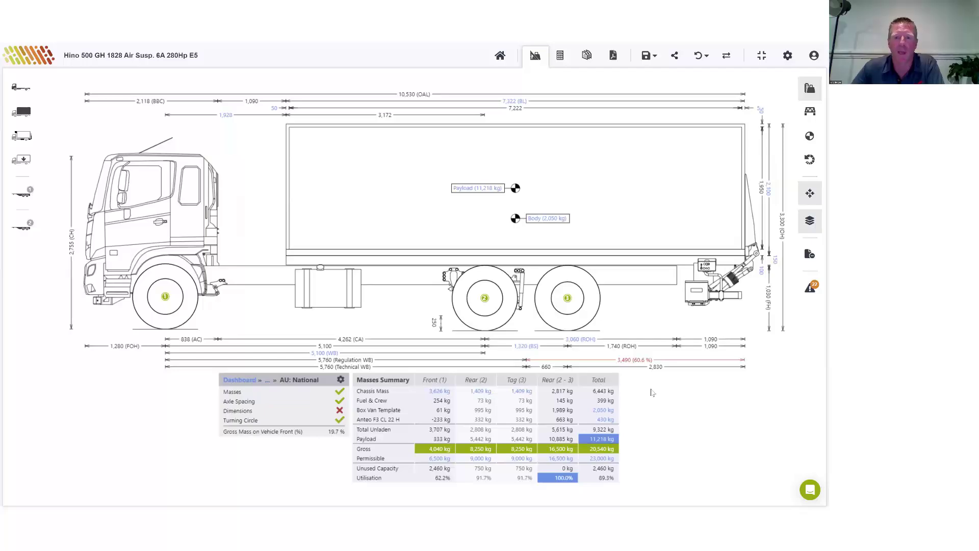
{"action": "left_click", "coordinate": [703, 56]}
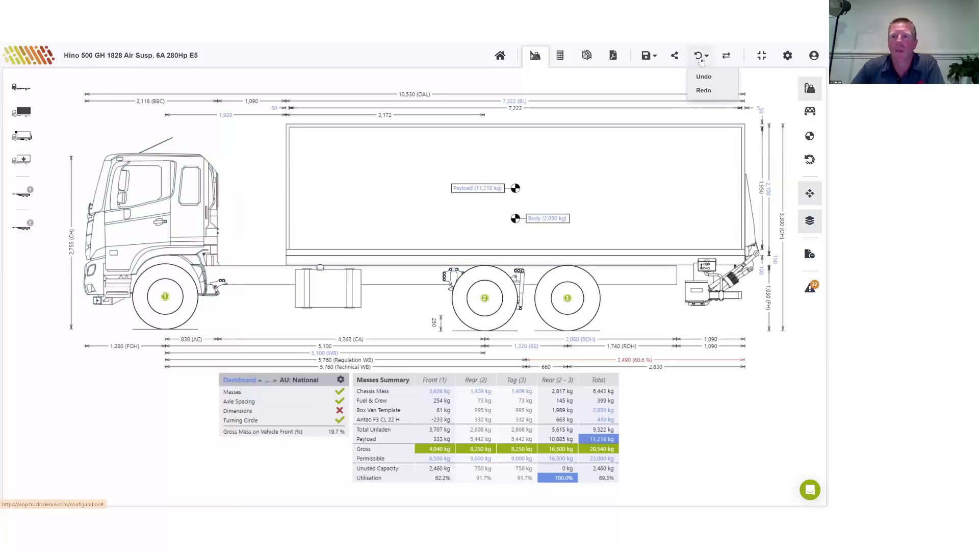
{"action": "left_click", "coordinate": [698, 59]}
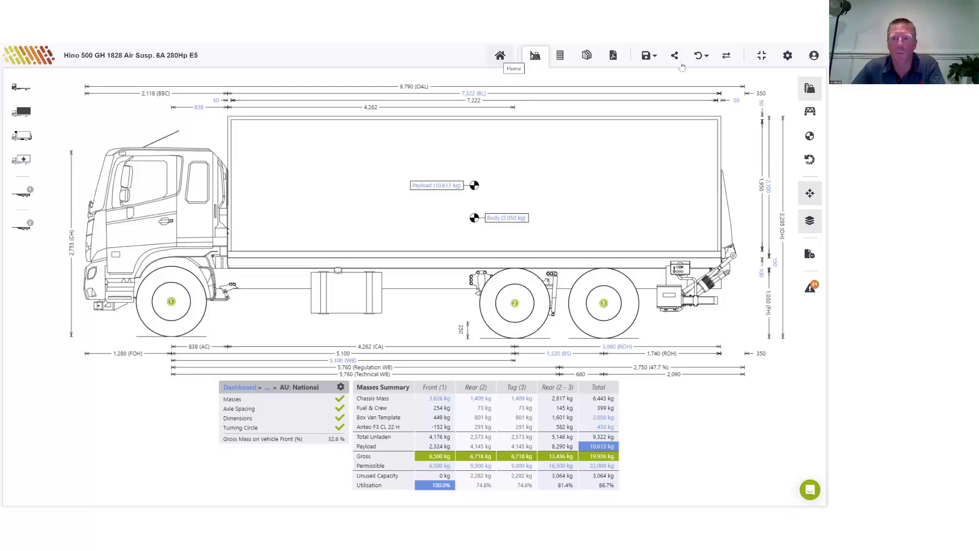
Step: Leave the Hino calculation for the home page and reset the vehicle search filters
{"action": "left_click", "coordinate": [649, 55]}
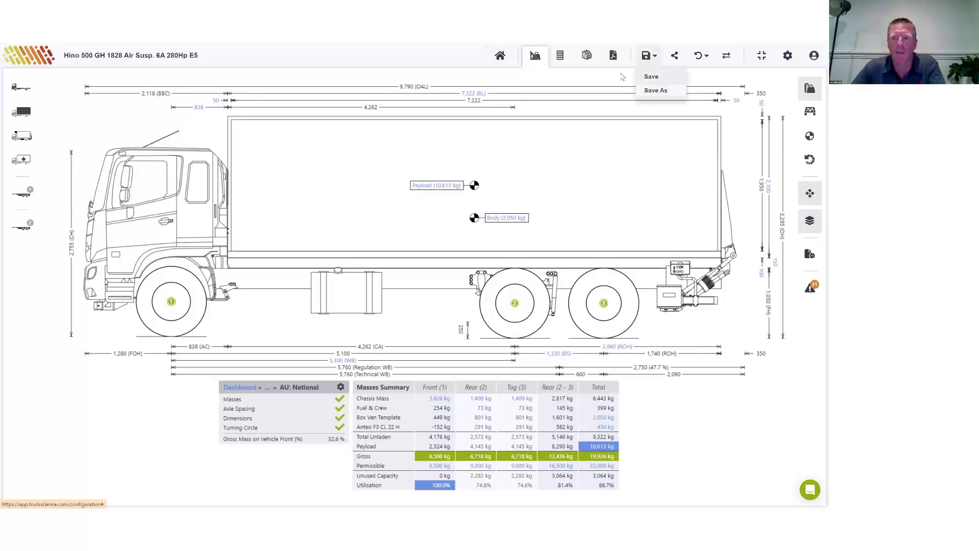
{"action": "left_click", "coordinate": [598, 82]}
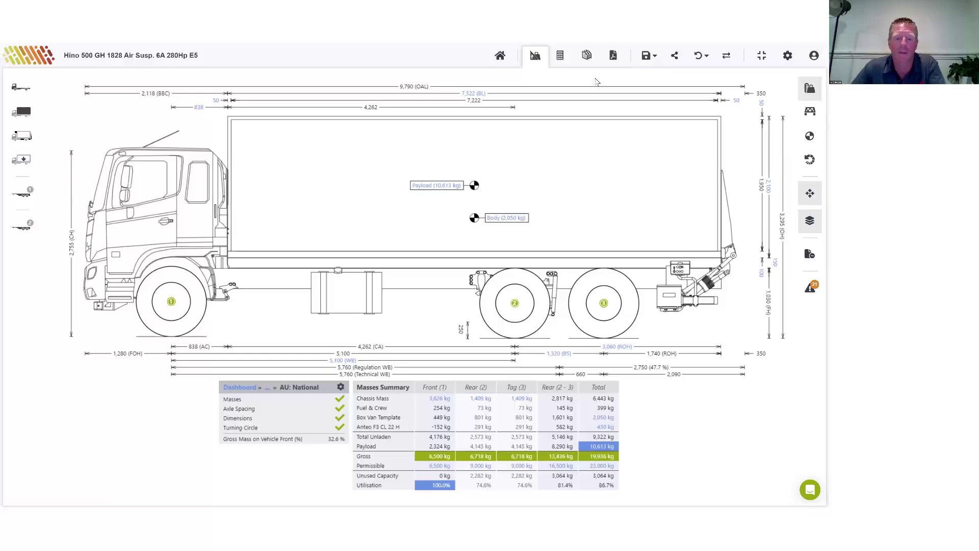
{"action": "left_click", "coordinate": [500, 57]}
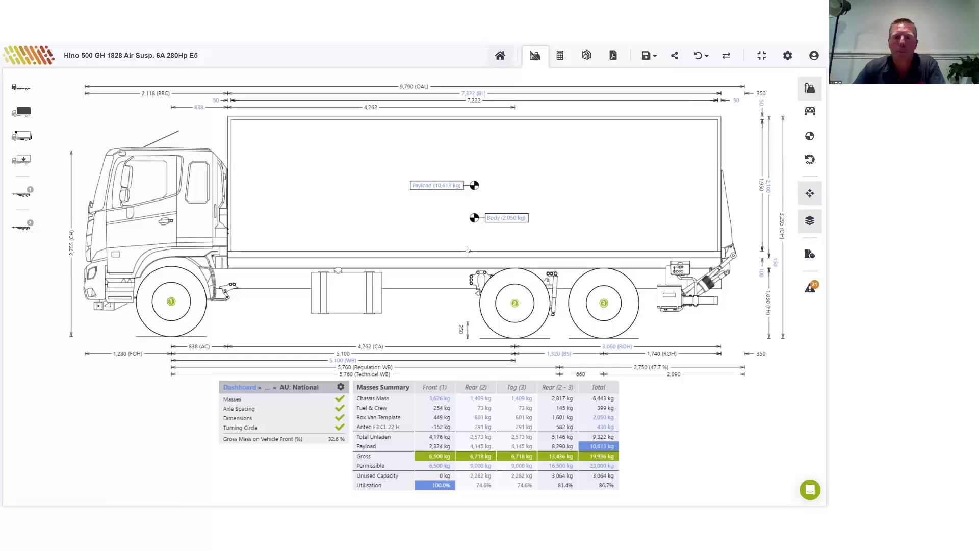
{"action": "left_click", "coordinate": [454, 290]}
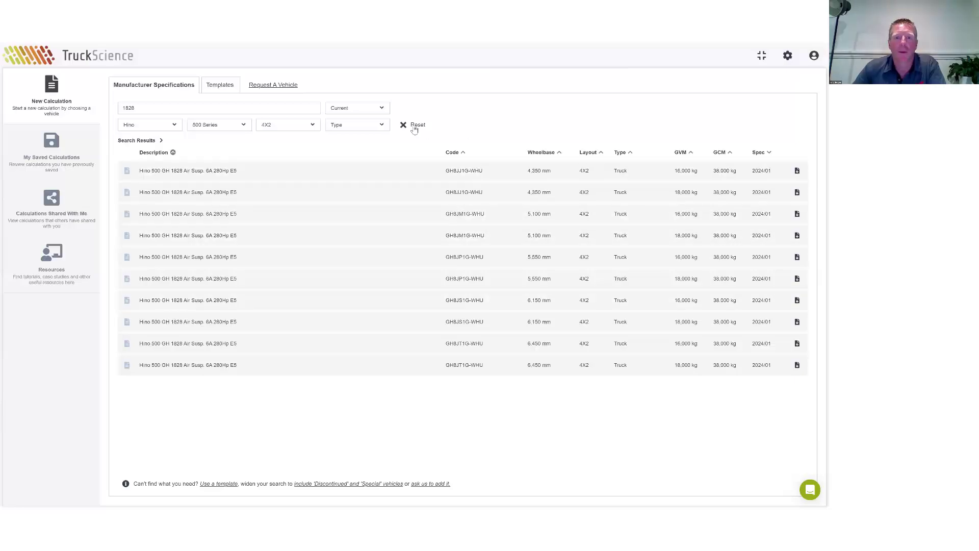
{"action": "left_click", "coordinate": [415, 126]}
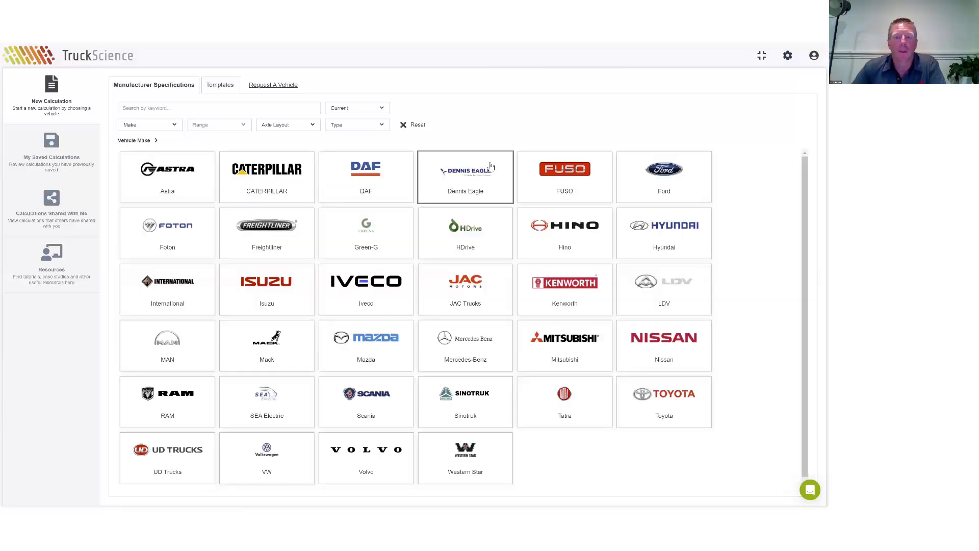
Step: Start a new calculation with the DAF CF Series 8X4TS truck CF 370 FAD MX-11 Day 12A (GVM=32300) Air, 6,000 mm wheelbase
{"action": "left_click", "coordinate": [392, 178]}
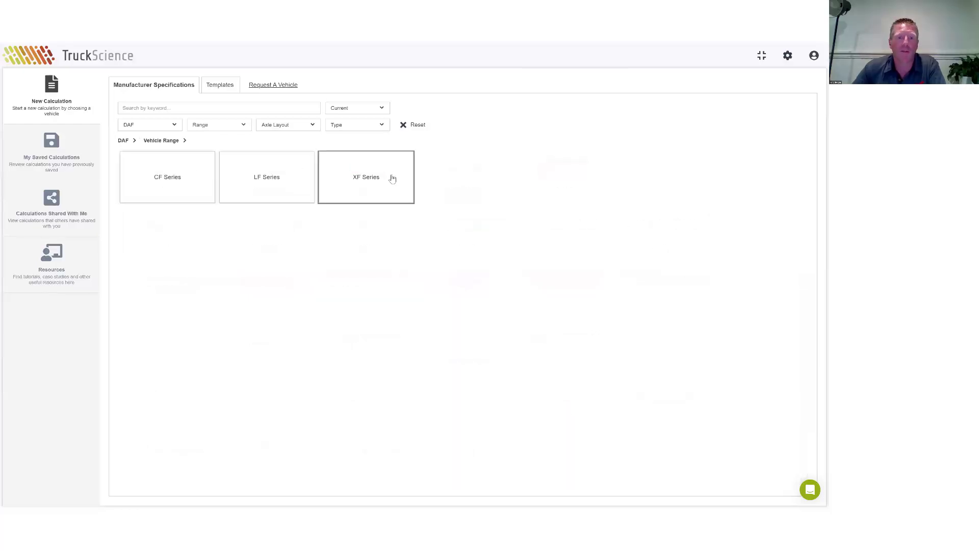
{"action": "left_click", "coordinate": [193, 182]}
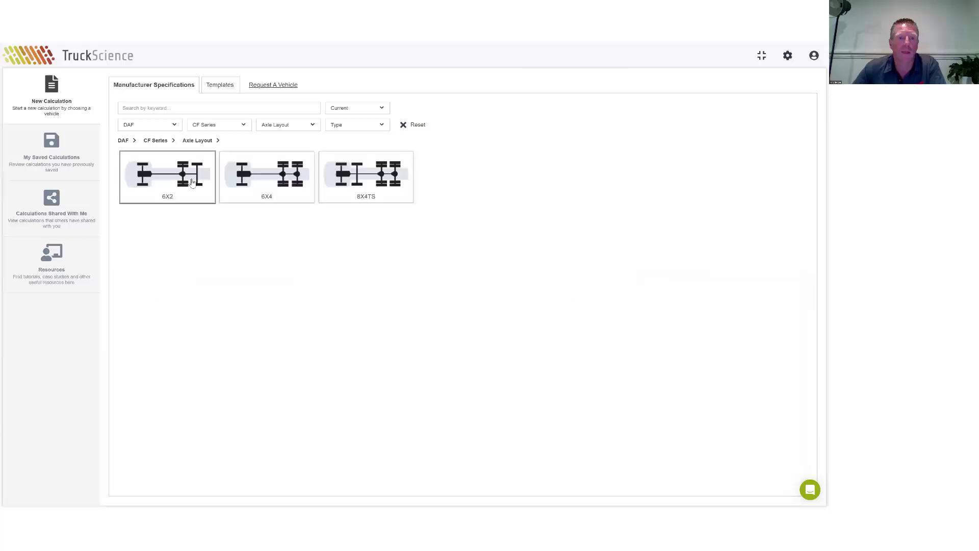
{"action": "left_click", "coordinate": [367, 177]}
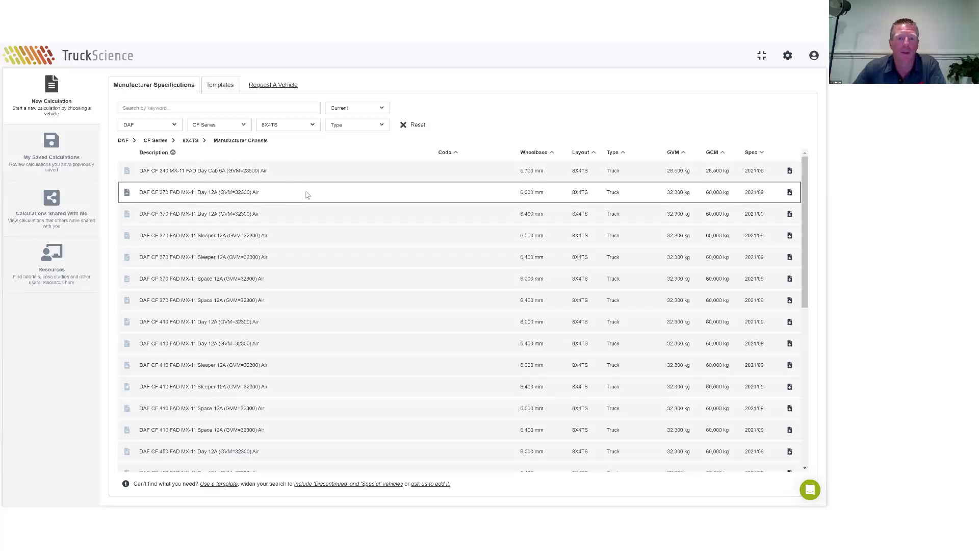
{"action": "left_click", "coordinate": [306, 193]}
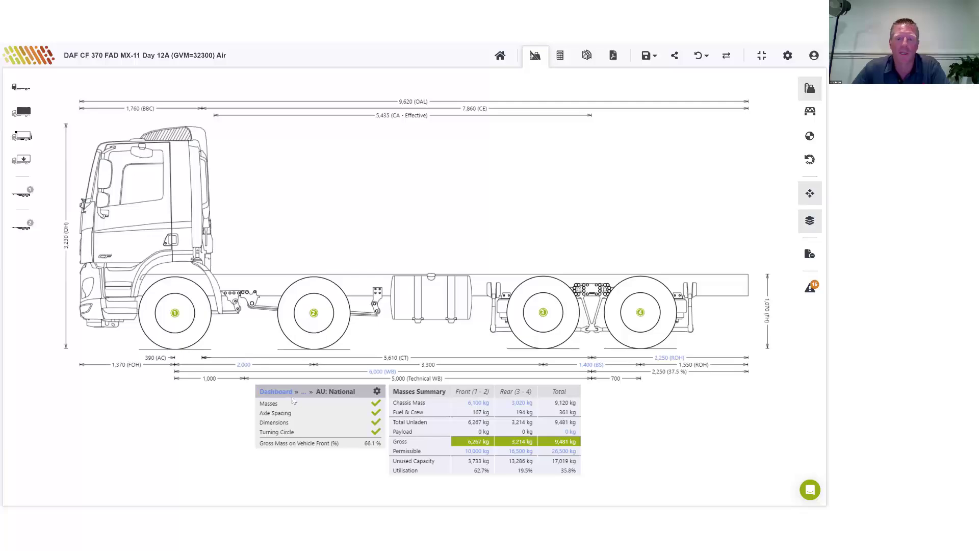
Step: Remove AU: National from the applied regulations, keeping only the AU: Victoria (Road Friendly Suspension Exemption) rules
{"action": "left_click", "coordinate": [376, 391]}
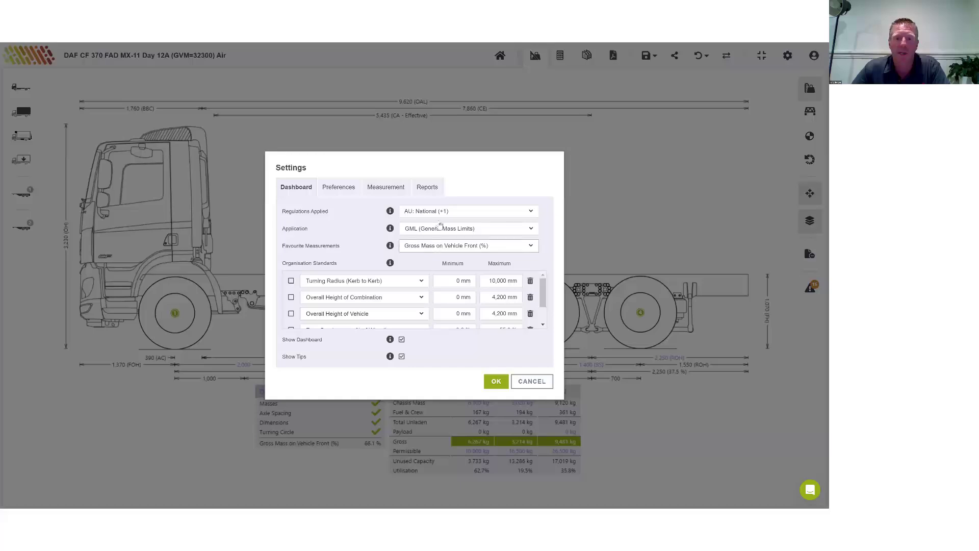
{"action": "left_click", "coordinate": [437, 213]}
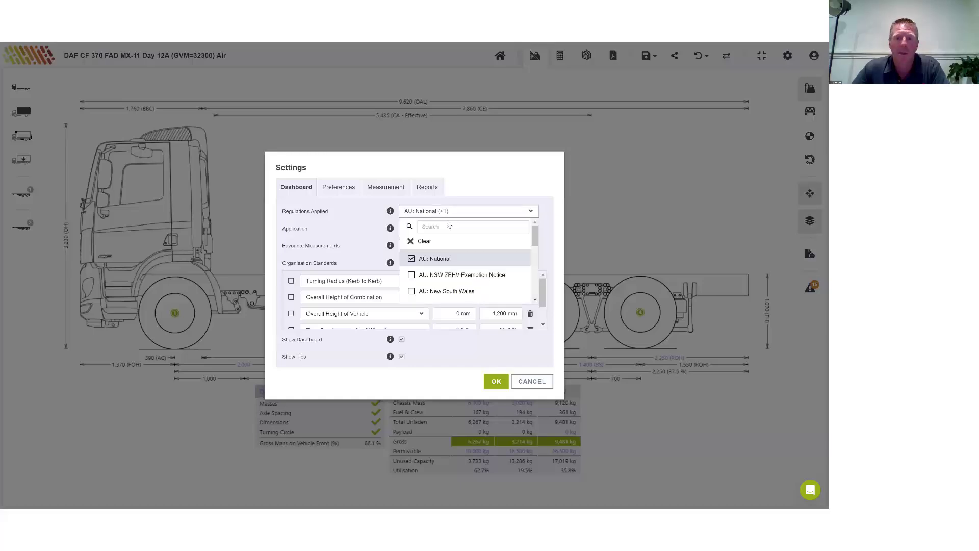
{"action": "left_click", "coordinate": [411, 259]}
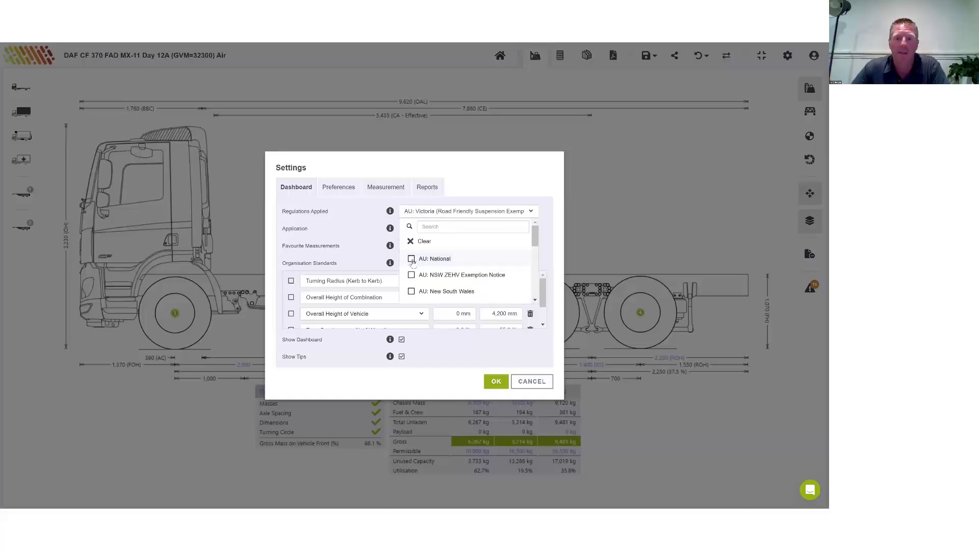
{"action": "left_click", "coordinate": [494, 384]}
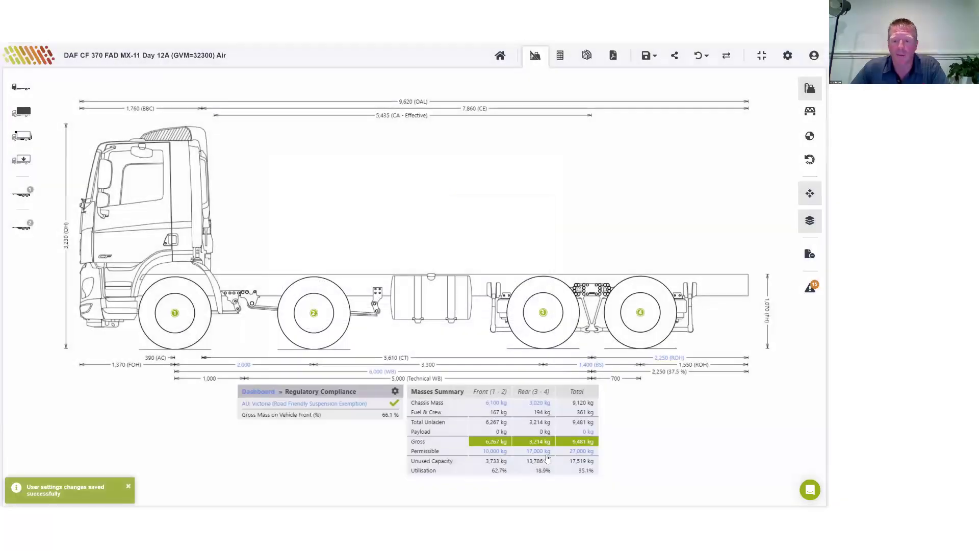
Step: Apply the AU: National regulations again alongside the Victoria road friendly suspension exemption
{"action": "left_click", "coordinate": [395, 391]}
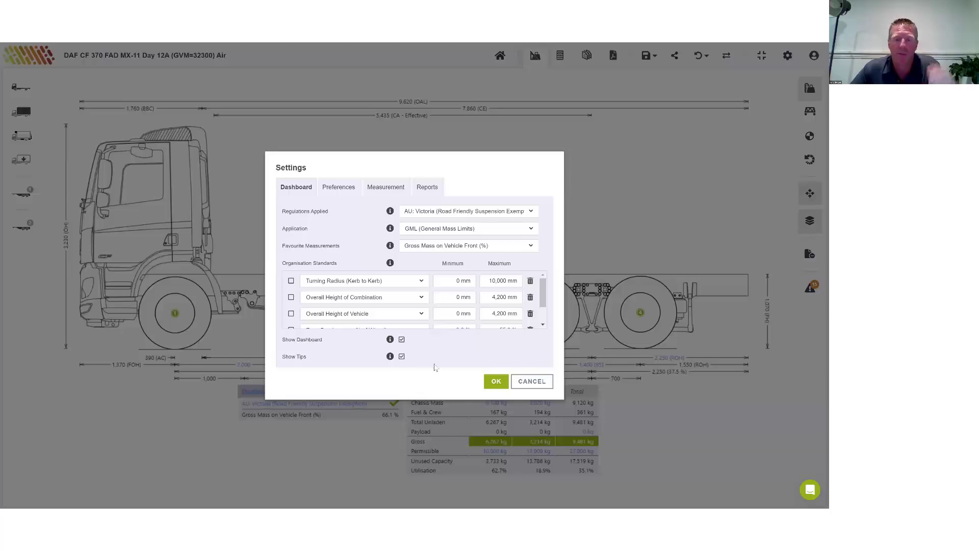
{"action": "left_click", "coordinate": [456, 212]}
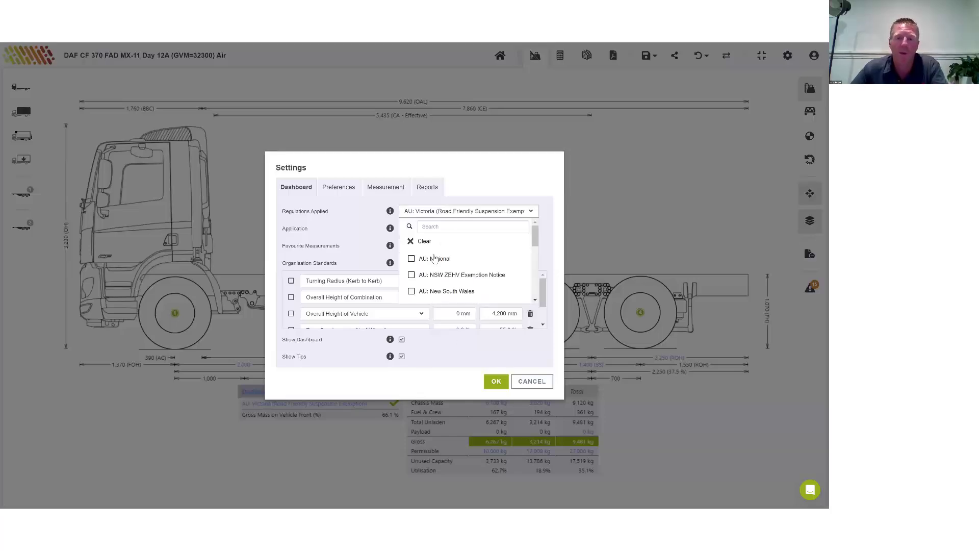
{"action": "left_click", "coordinate": [412, 260]}
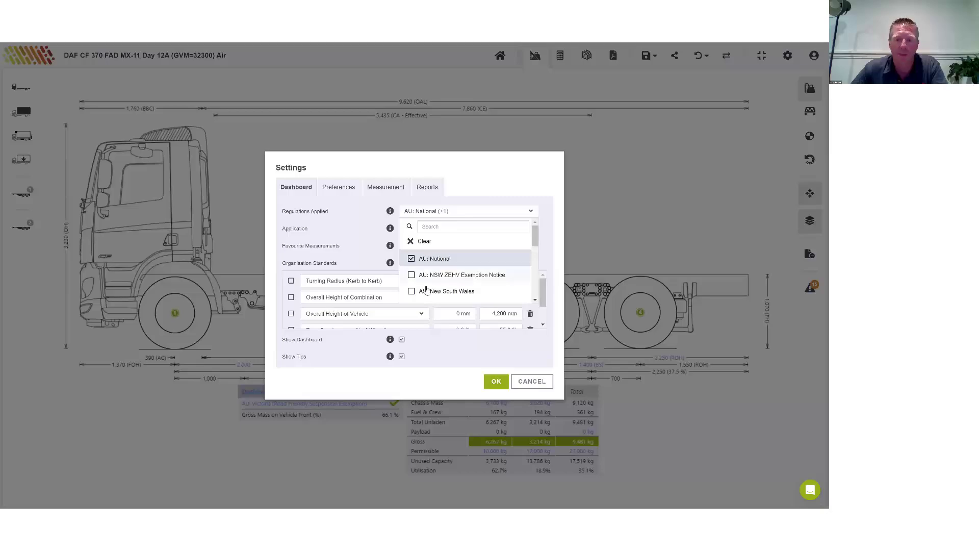
{"action": "left_click", "coordinate": [496, 385]}
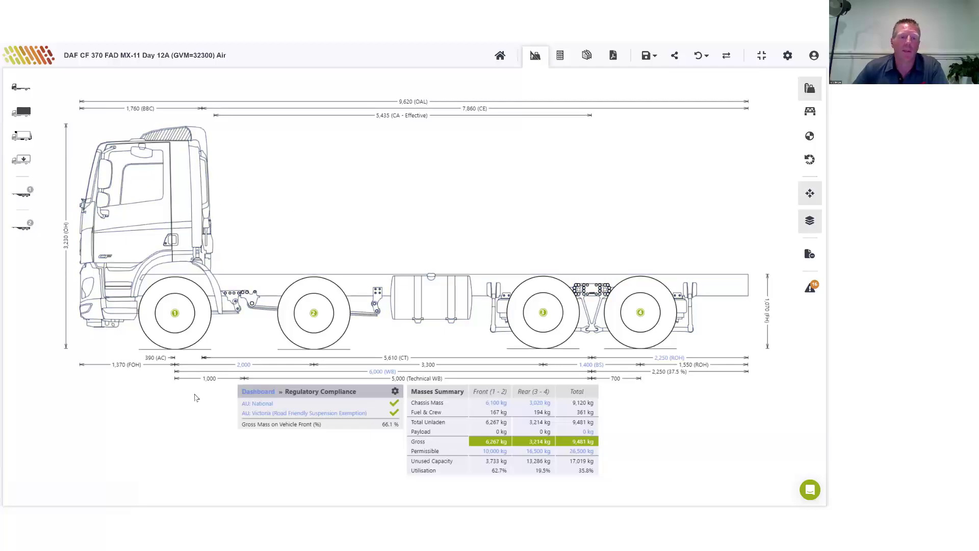
Step: Search the Other body category for sher and add the SHERMAC RS2000 Water Cart body
{"action": "left_click", "coordinate": [17, 116]}
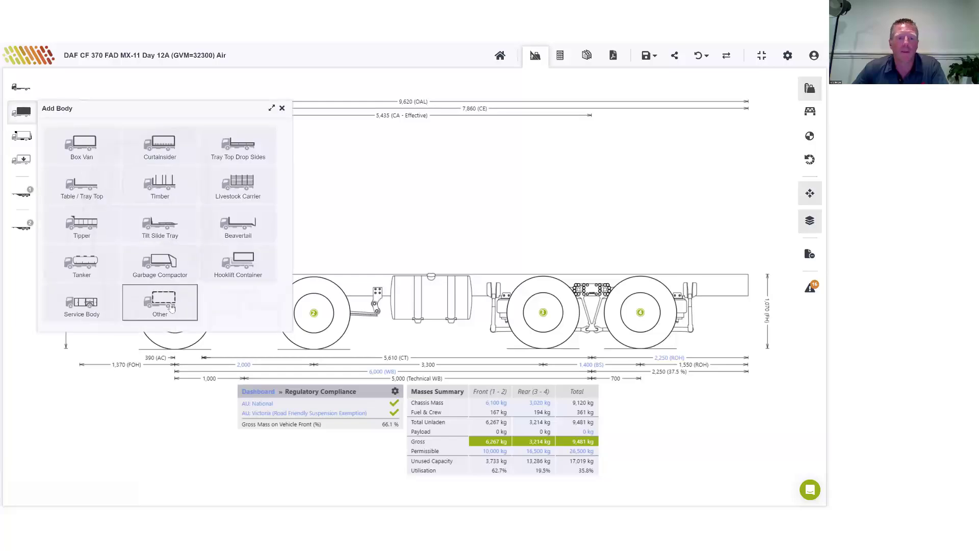
{"action": "left_click", "coordinate": [172, 308]}
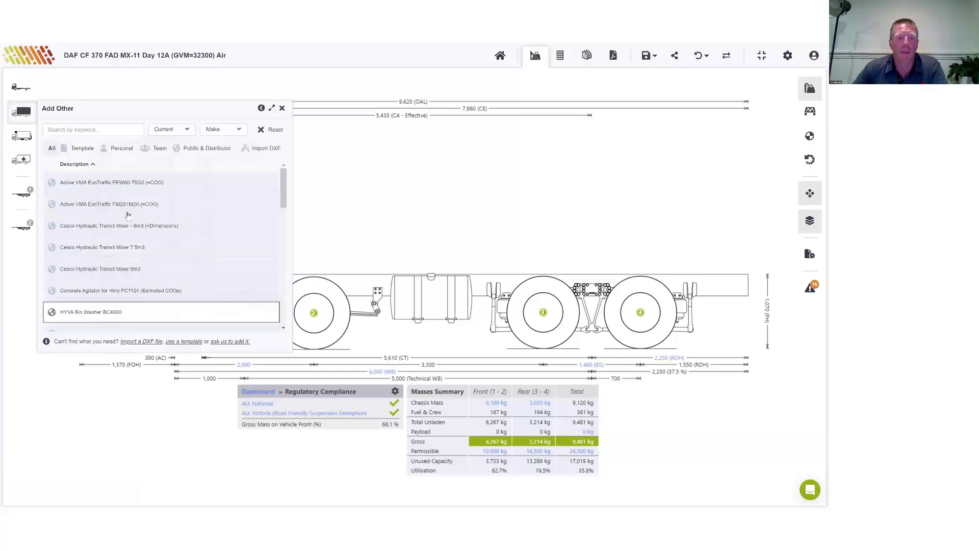
{"action": "left_click", "coordinate": [92, 130]}
{"action": "type", "text": "sher"}
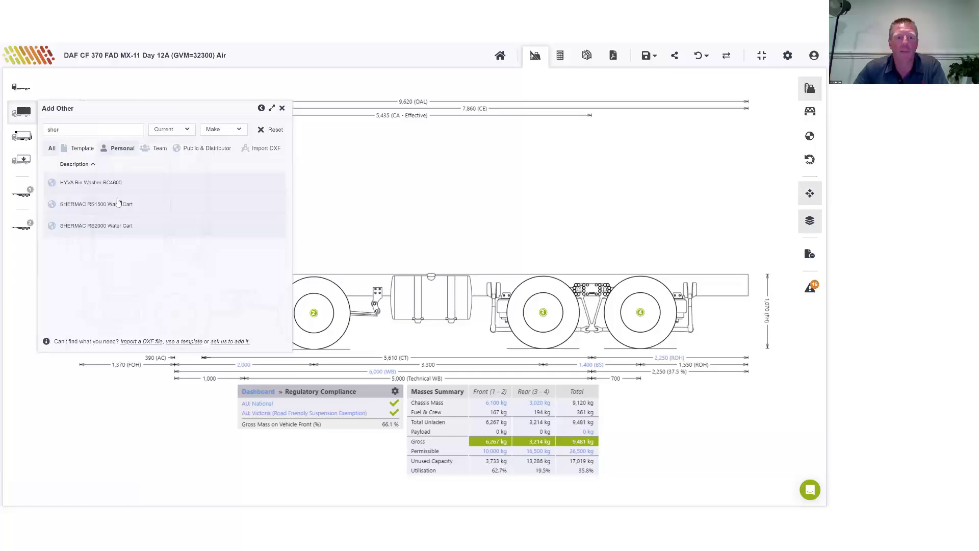
{"action": "left_click", "coordinate": [157, 225]}
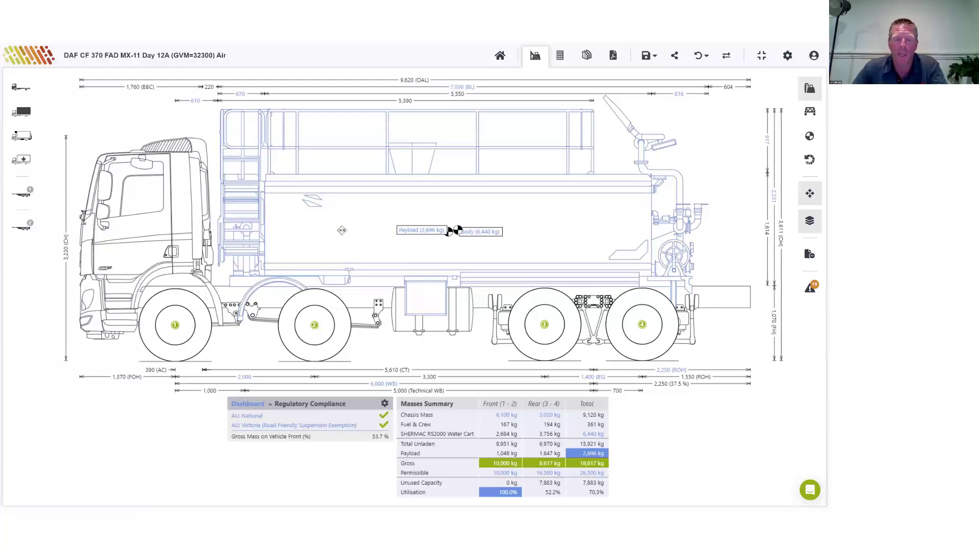
Step: Set the water cart's frontmost axle to front of body distance to 1,120 mm and close its settings
{"action": "left_click", "coordinate": [195, 102]}
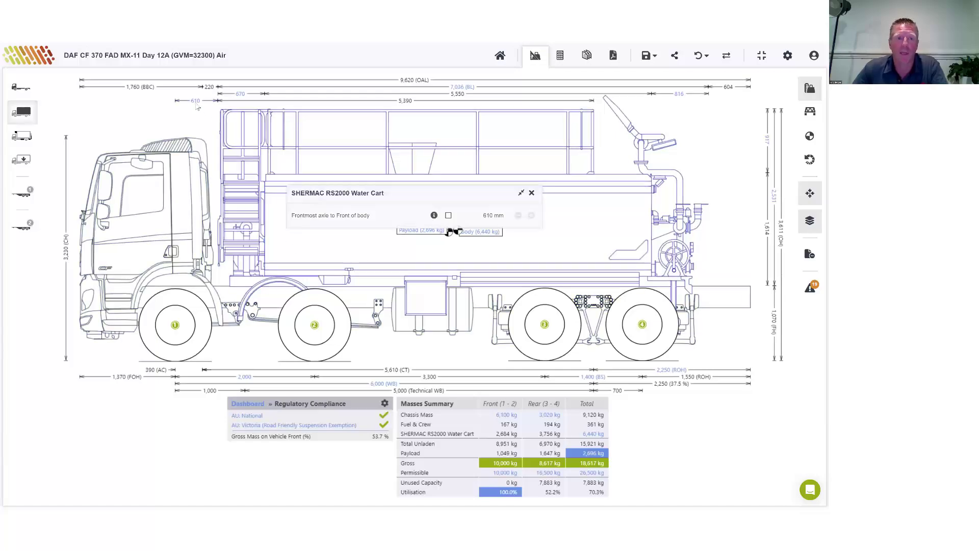
{"action": "left_click", "coordinate": [192, 102]}
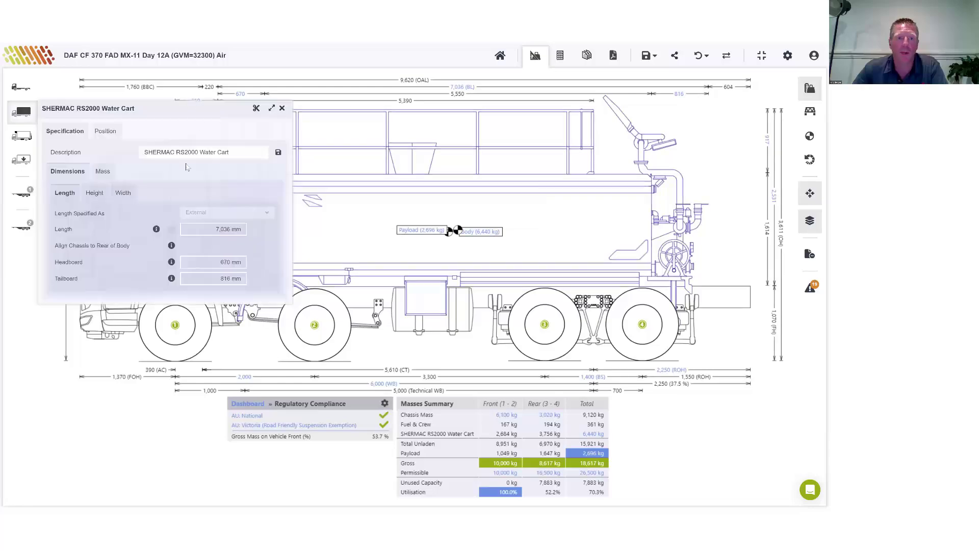
{"action": "left_click", "coordinate": [104, 132]}
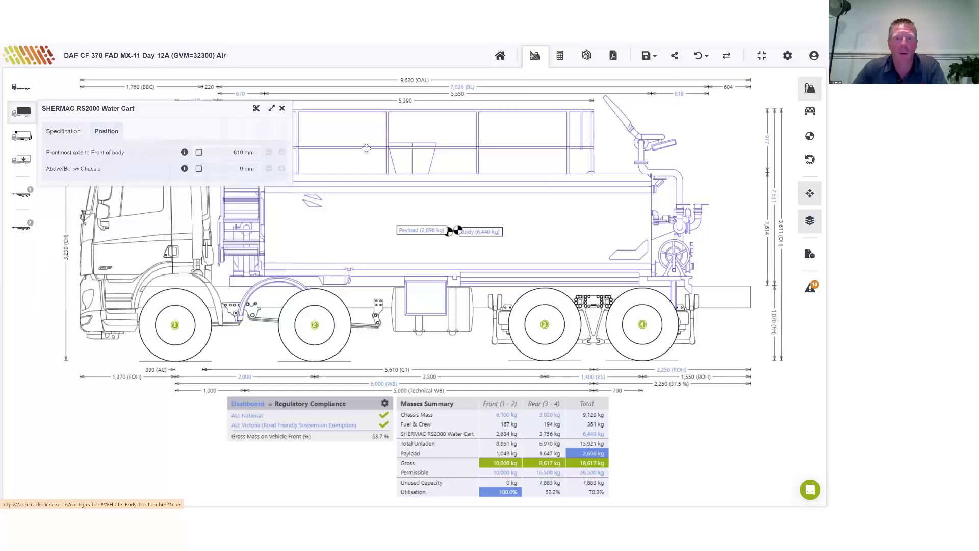
{"action": "left_click", "coordinate": [228, 153]}
{"action": "type", "text": "1120"}
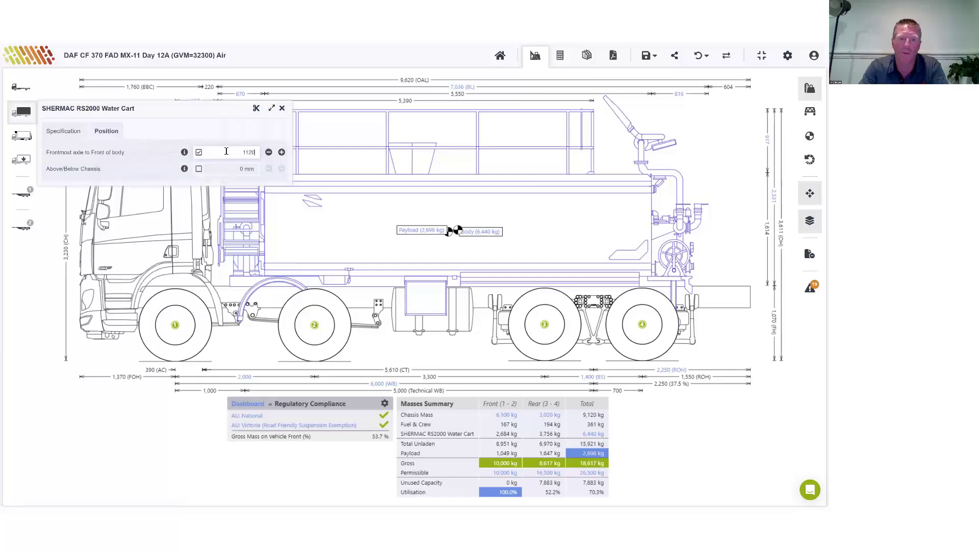
{"action": "key", "text": "Return"}
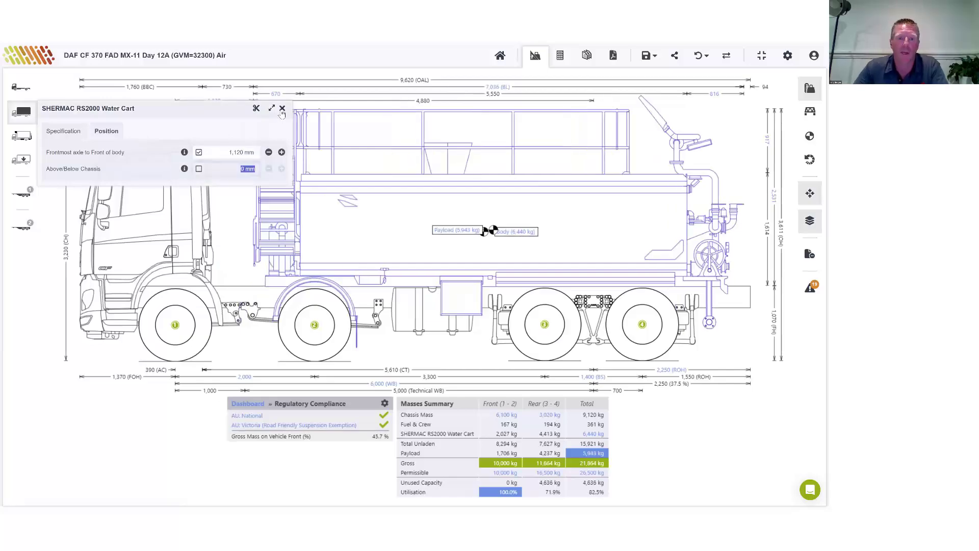
{"action": "left_click", "coordinate": [282, 108]}
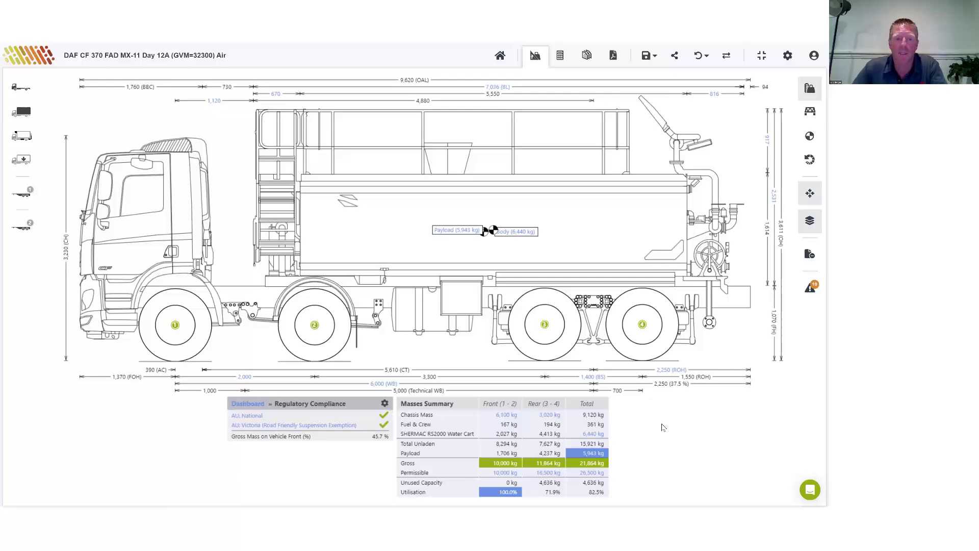
Step: Swap the DAF for the alternative vehicle Isuzu FYH 300-350 MWB 6A Leaf and update the calculation's overall description to match
{"action": "left_click", "coordinate": [726, 58]}
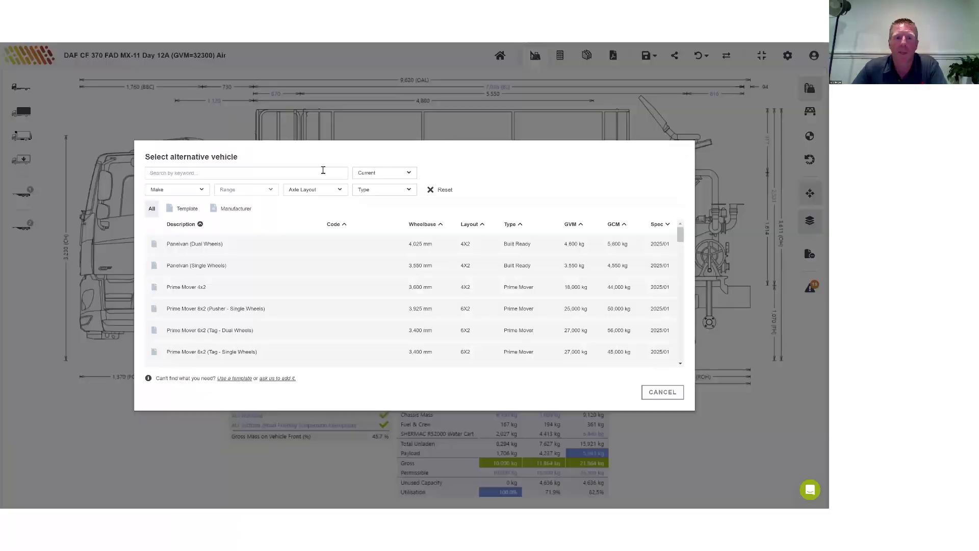
{"action": "type", "text": "300-350"}
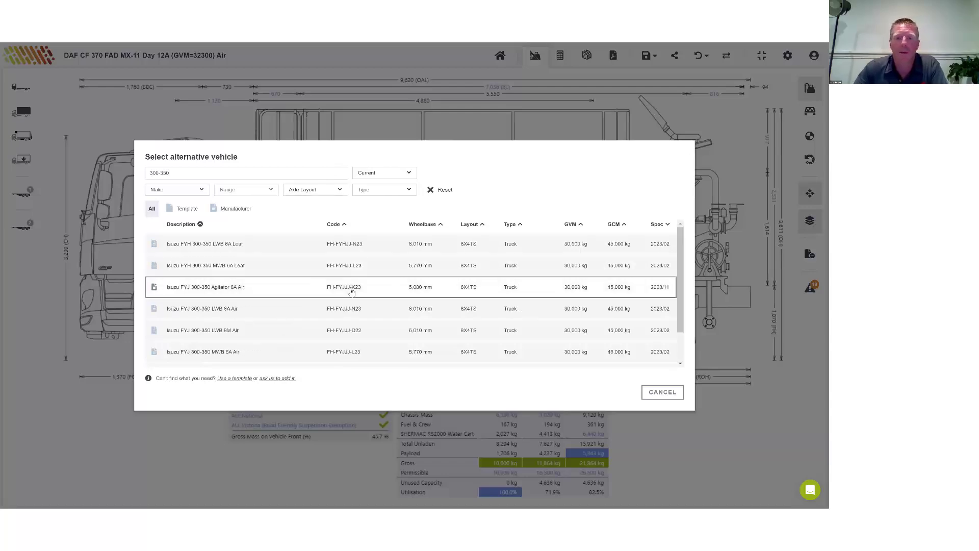
{"action": "left_click", "coordinate": [280, 268]}
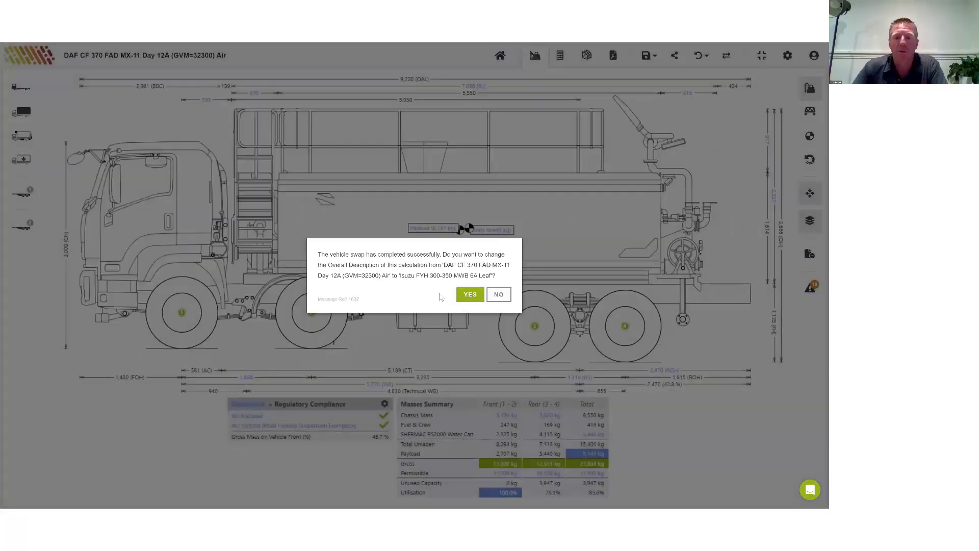
{"action": "left_click", "coordinate": [470, 295]}
Step: Accept the overall description change, set the water cart's frontmost axle to front of body distance to 980 mm, and close its settings
{"action": "left_click", "coordinate": [470, 293]}
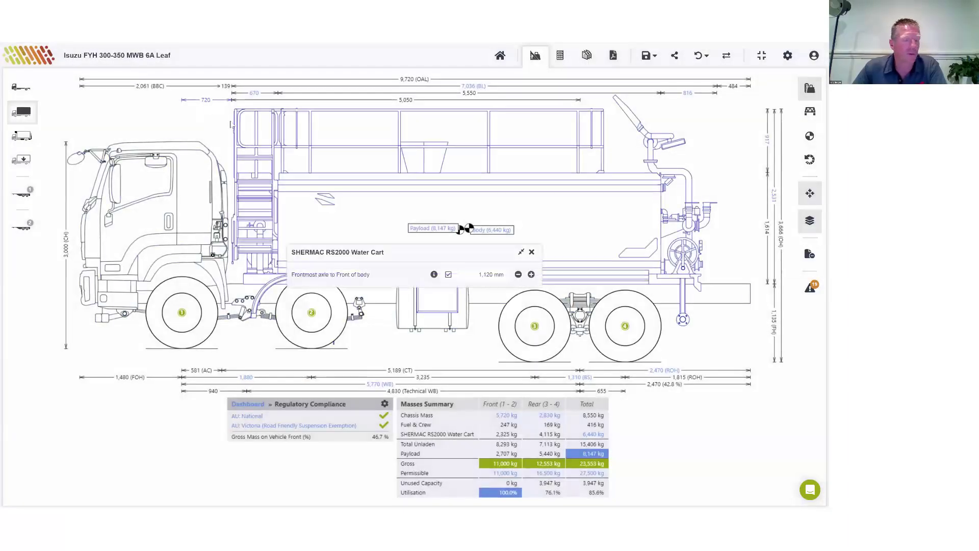
{"action": "left_click", "coordinate": [468, 278]}
{"action": "type", "text": "980"}
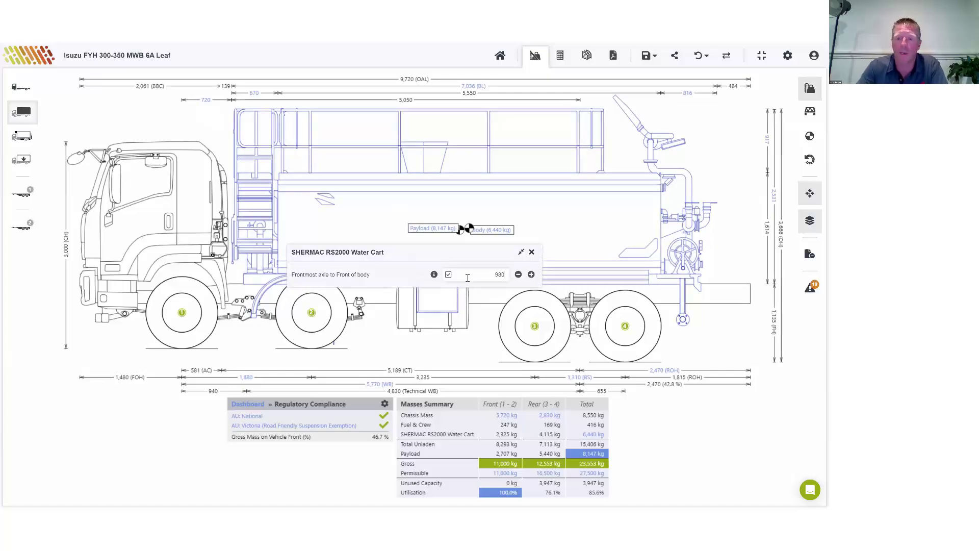
{"action": "key", "text": "Return"}
{"action": "left_click", "coordinate": [532, 253]}
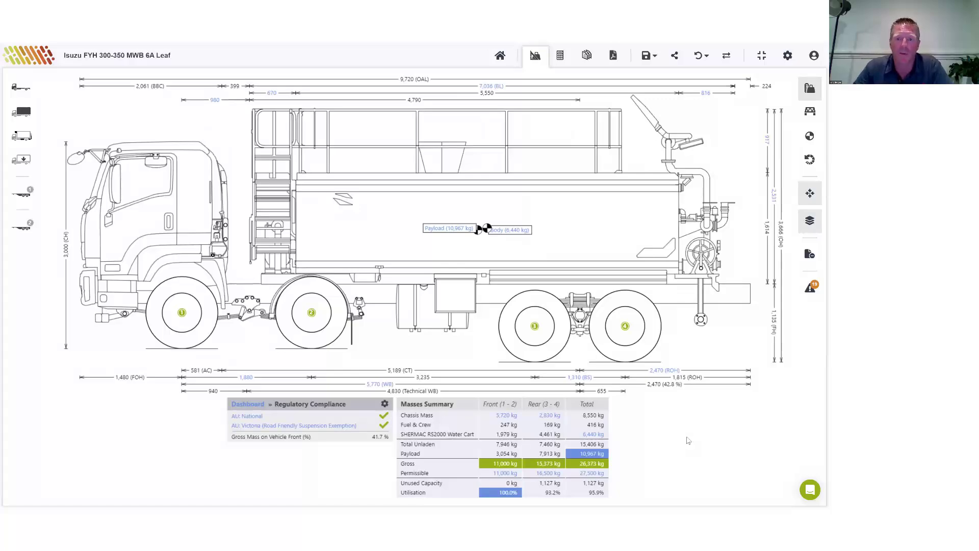
{"action": "left_click", "coordinate": [661, 265]}
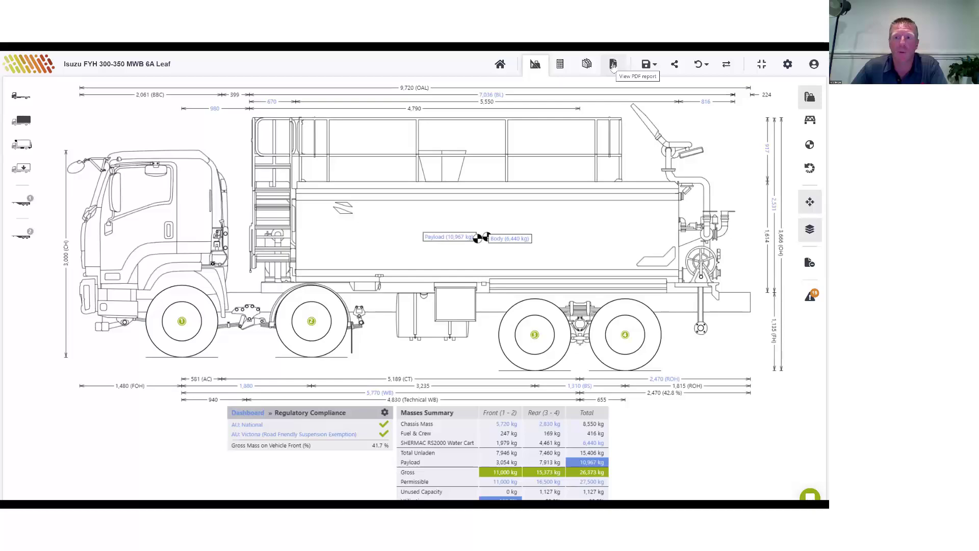
Step: Open the PDF report and review its side and top views, centre of gravity and weight distribution tables, and notes and warnings
{"action": "left_click", "coordinate": [612, 65]}
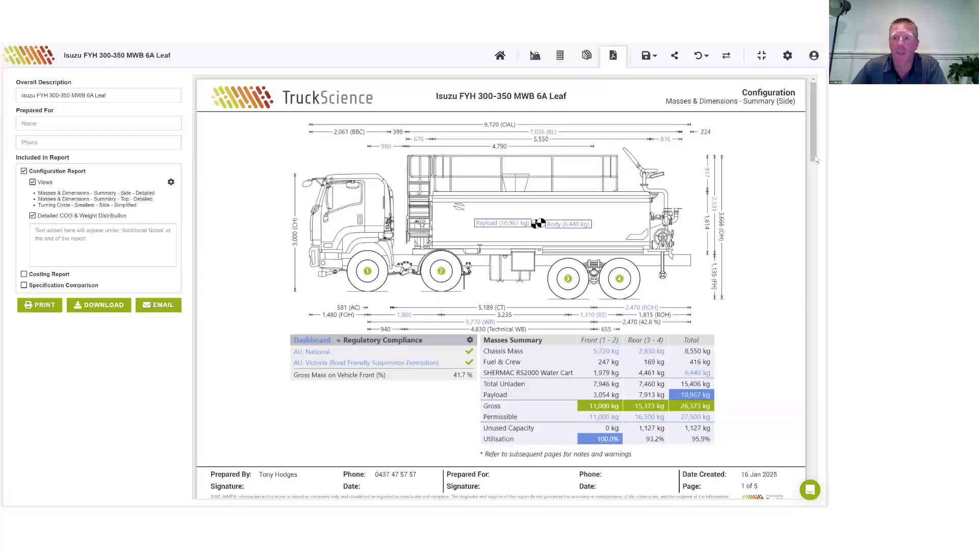
{"action": "scroll", "coordinate": [811, 153], "scroll_direction": "down", "scroll_amount": 4}
{"action": "scroll", "coordinate": [812, 153], "scroll_direction": "up", "scroll_amount": 4}
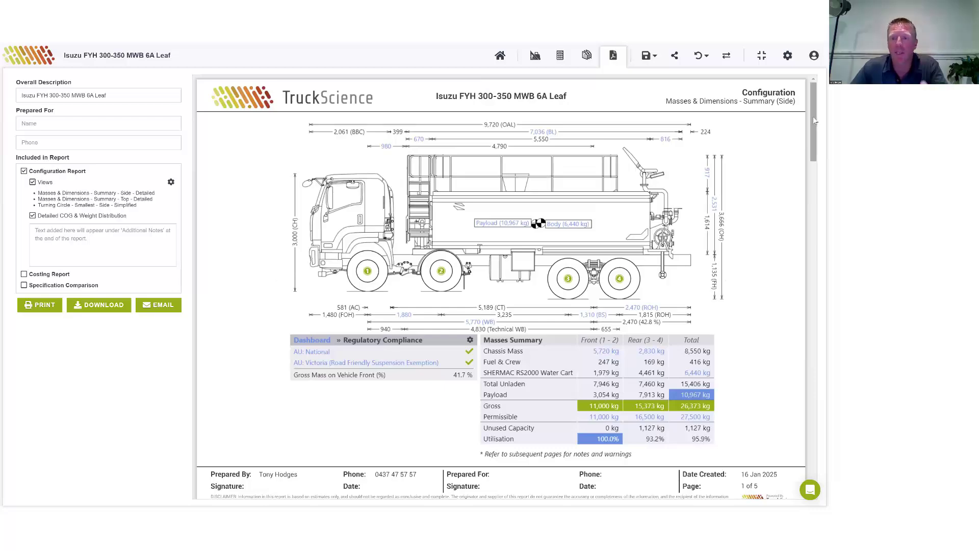
{"action": "left_click_drag", "start_coordinate": [814, 120], "coordinate": [816, 133]}
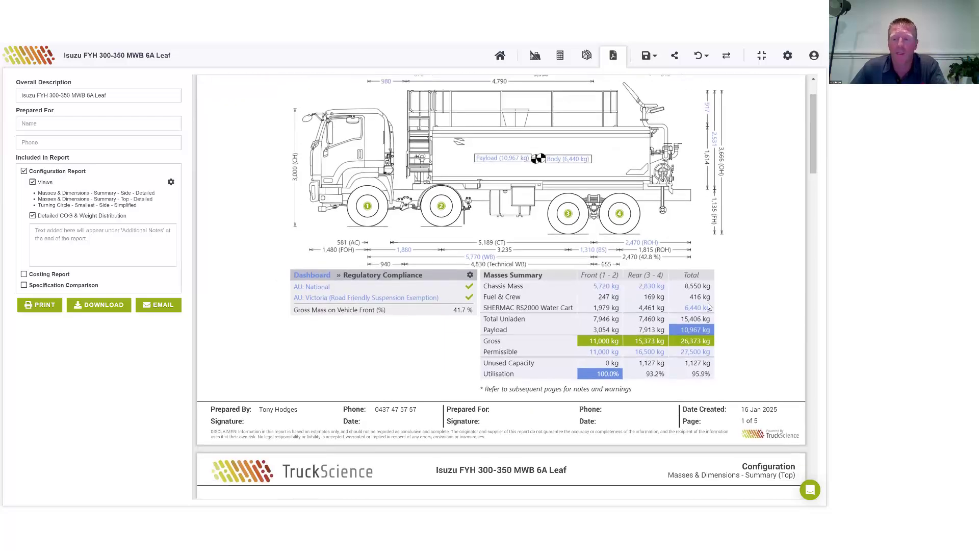
{"action": "left_click_drag", "start_coordinate": [814, 160], "coordinate": [816, 311]}
{"action": "left_click_drag", "start_coordinate": [816, 325], "coordinate": [816, 228]}
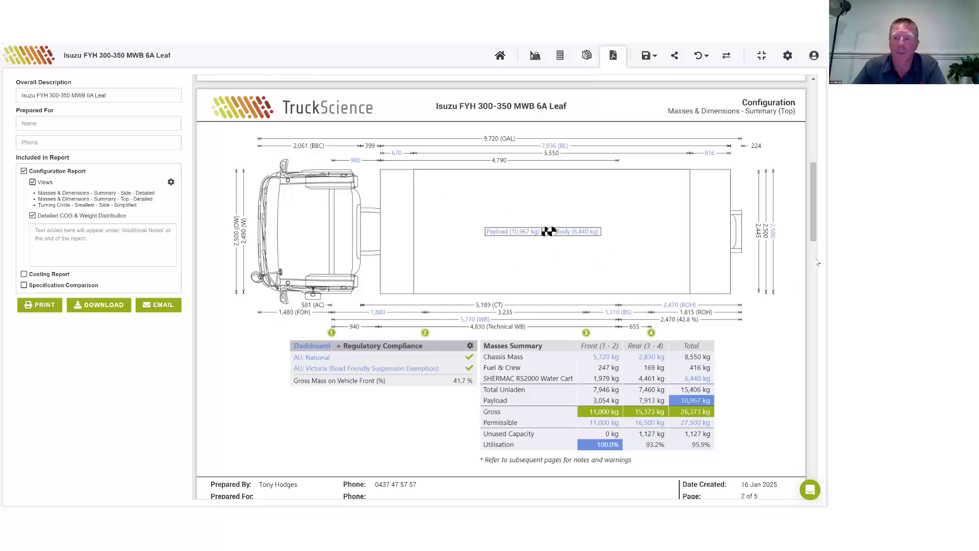
{"action": "left_click_drag", "start_coordinate": [814, 231], "coordinate": [814, 364]}
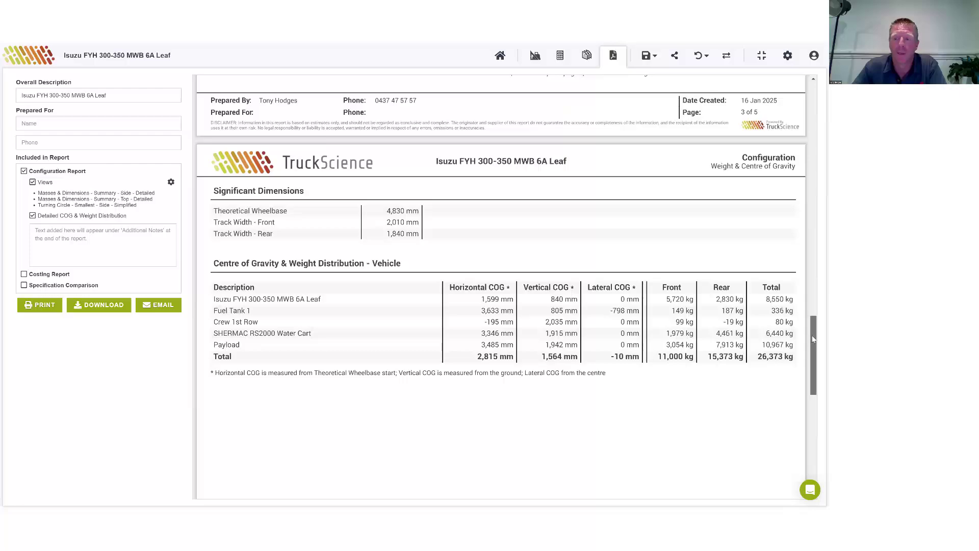
{"action": "left_click_drag", "start_coordinate": [813, 340], "coordinate": [816, 434]}
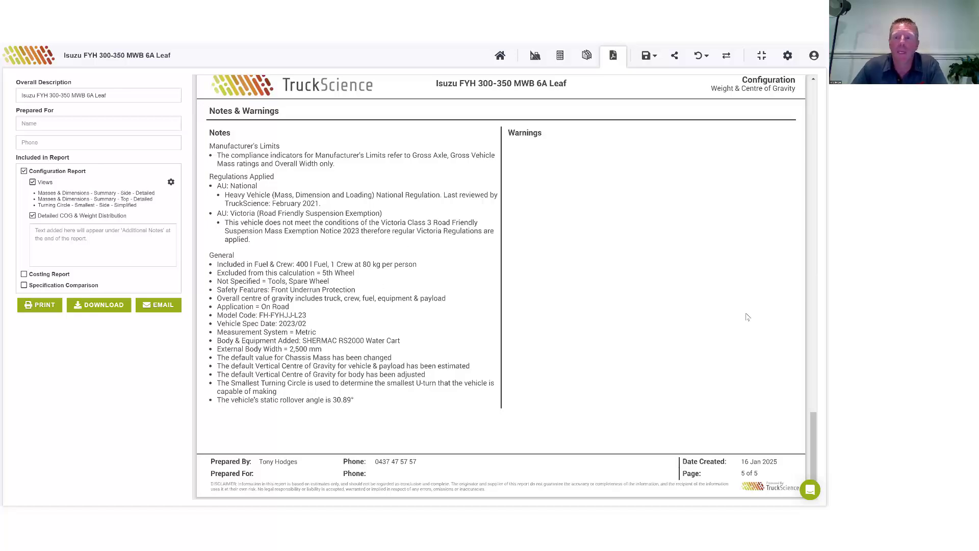
{"action": "left_click_drag", "start_coordinate": [815, 431], "coordinate": [810, 104]}
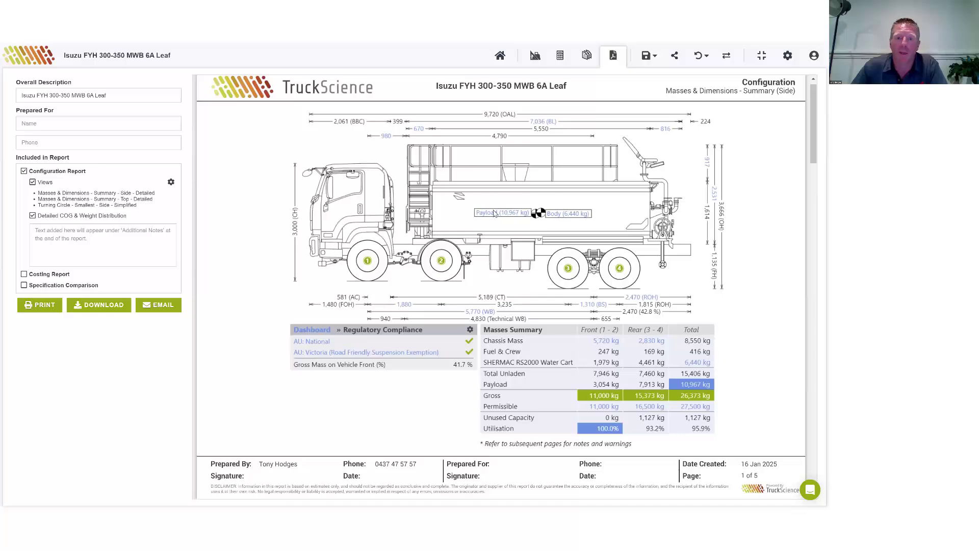
Step: Return to the configuration drawing, show it at the Simplified level of detail, and restore the Detailed level
{"action": "left_click", "coordinate": [535, 57]}
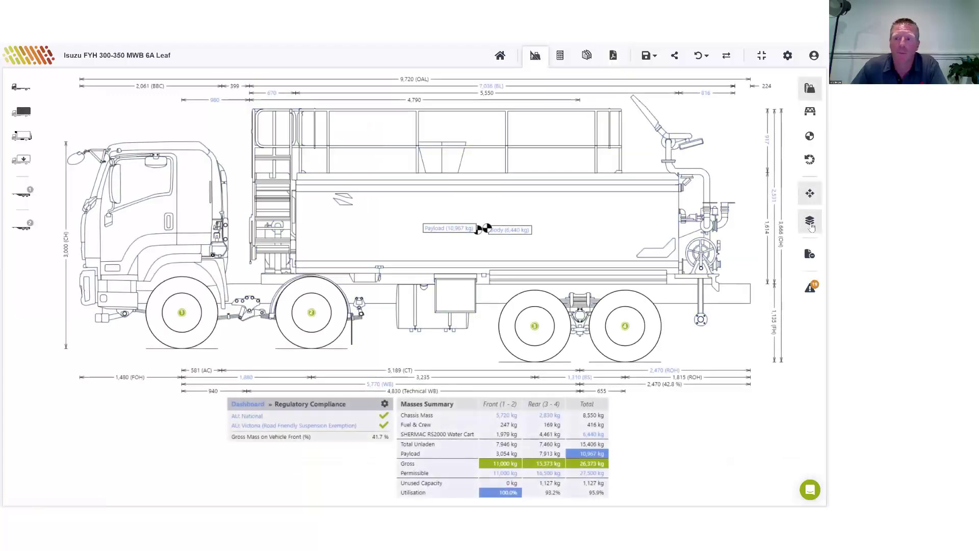
{"action": "left_click", "coordinate": [810, 222]}
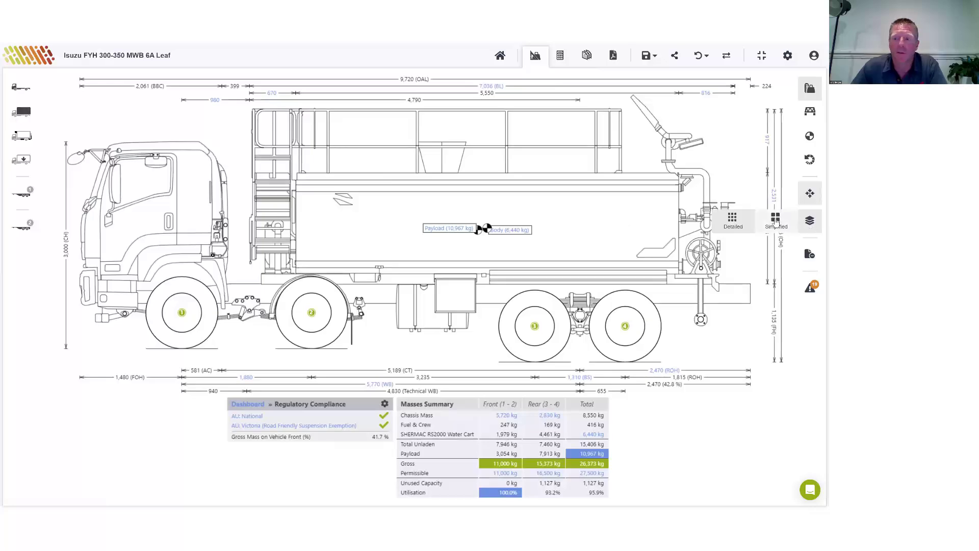
{"action": "left_click", "coordinate": [776, 222]}
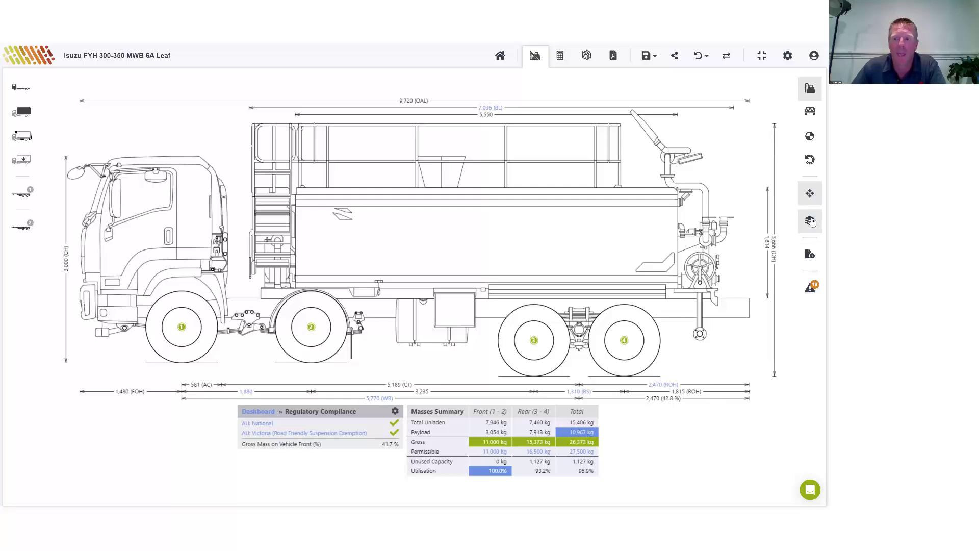
{"action": "left_click", "coordinate": [812, 219]}
{"action": "left_click", "coordinate": [737, 218]}
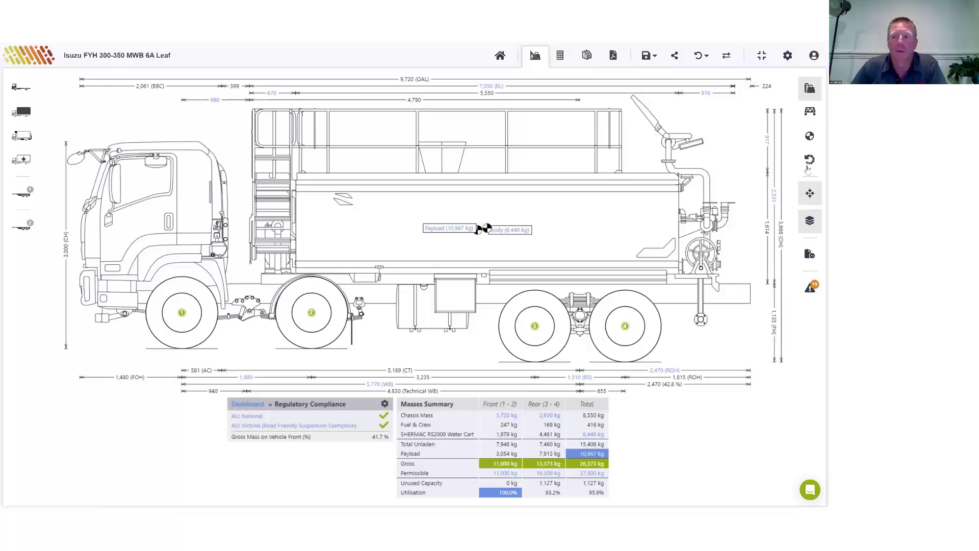
Step: View the truck's turning circle drawing, and return to the side view of masses and dimensions
{"action": "left_click", "coordinate": [810, 161]}
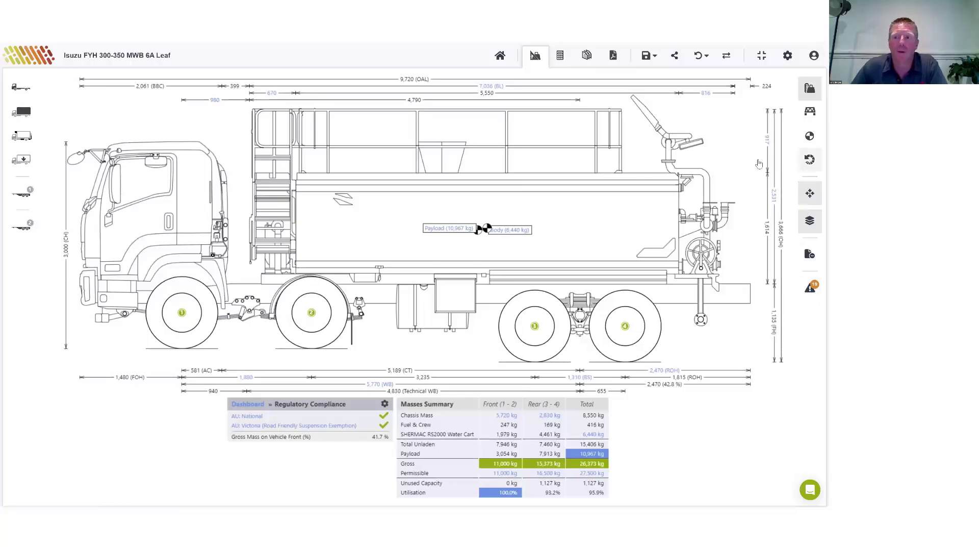
{"action": "left_click", "coordinate": [732, 163]}
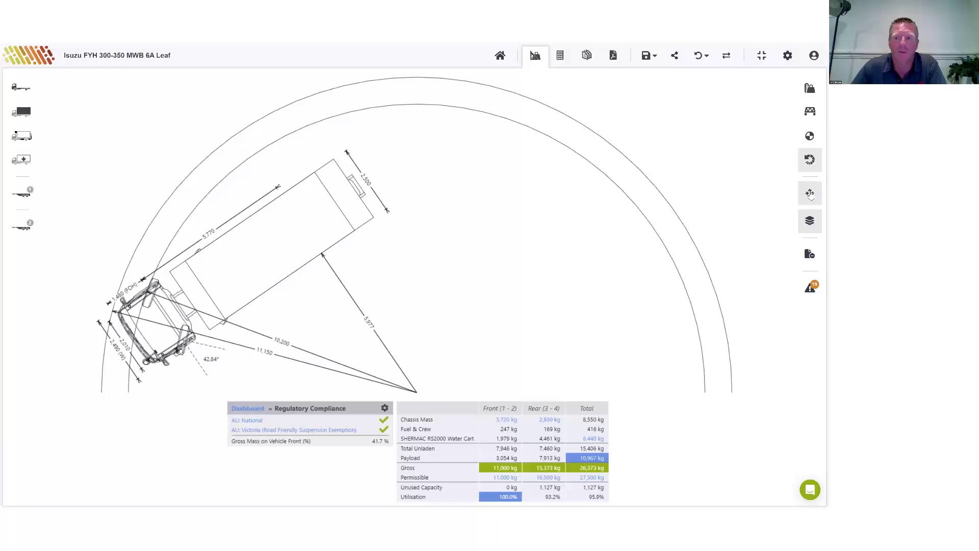
{"action": "left_click", "coordinate": [810, 193]}
{"action": "left_click", "coordinate": [732, 192]}
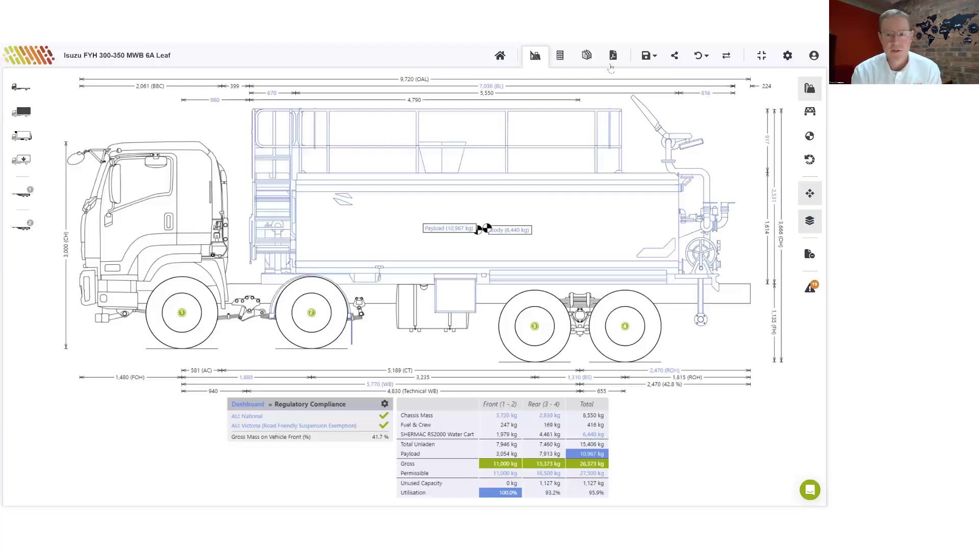
Step: In the PDF report, fill in the Prepared For customer's name and phone number and apply the changes
{"action": "left_click", "coordinate": [613, 55]}
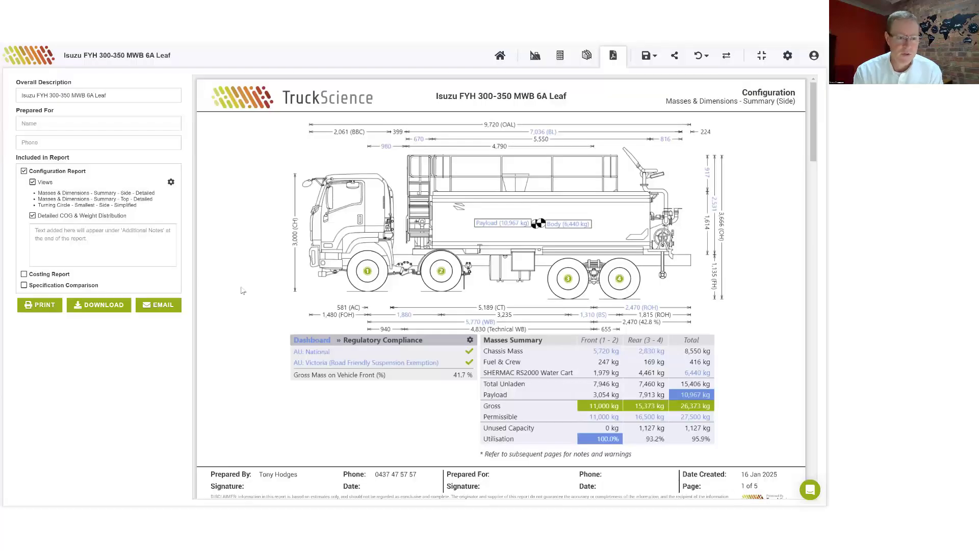
{"action": "left_click", "coordinate": [100, 308]}
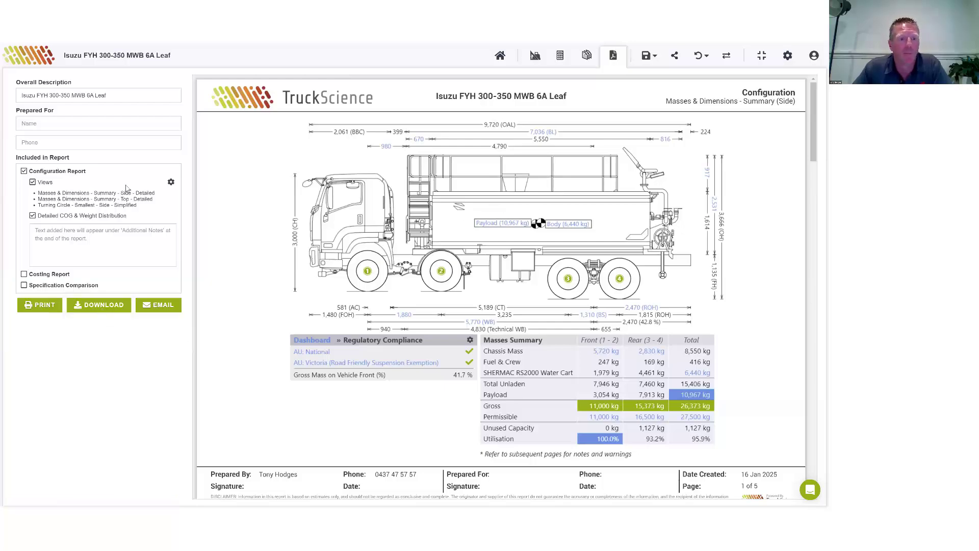
{"action": "left_click", "coordinate": [55, 121]}
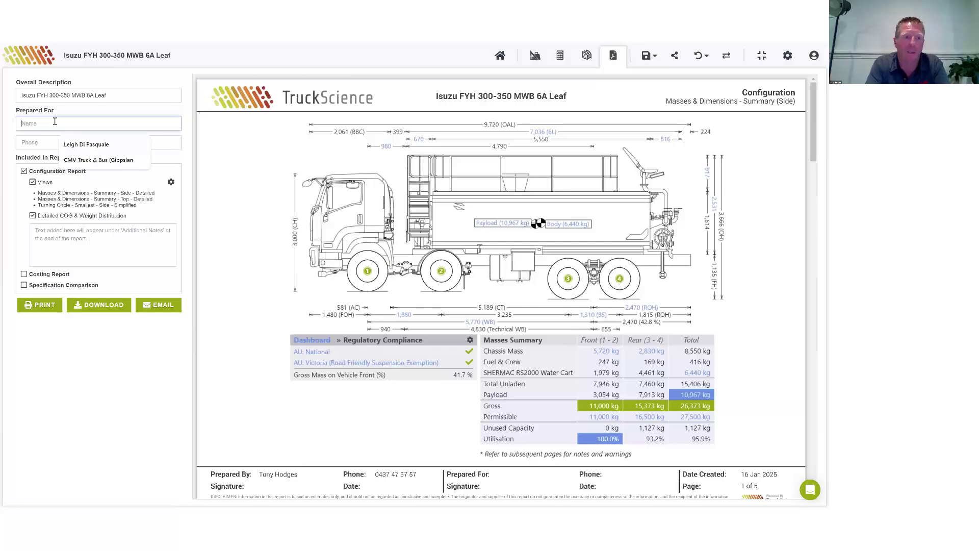
{"action": "type", "text": "J"}
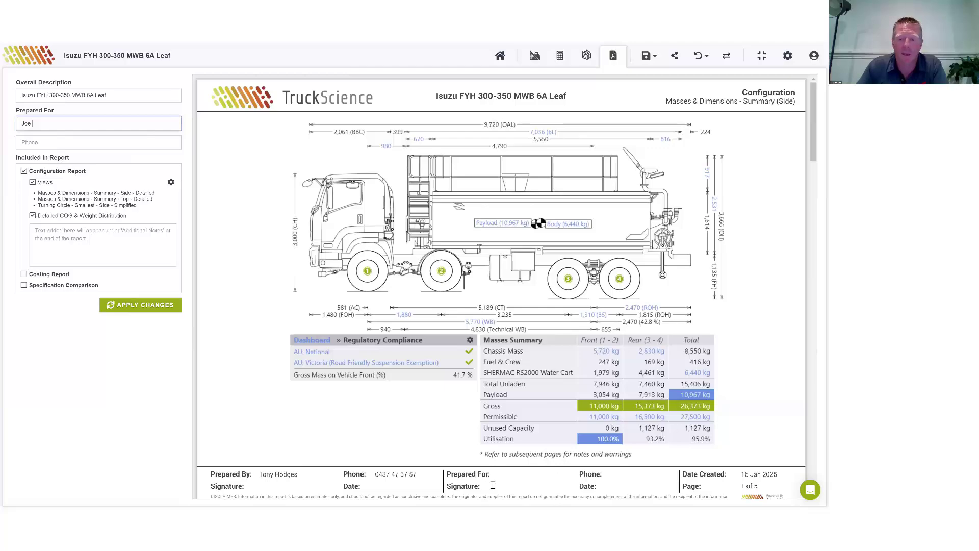
{"action": "type", "text": "oe Bloggs"}
{"action": "left_click", "coordinate": [104, 143]}
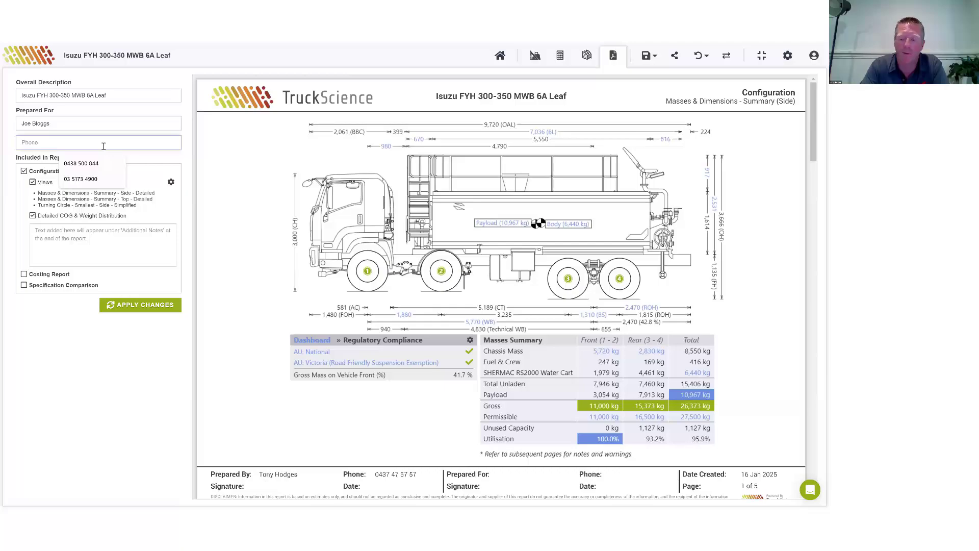
{"action": "type", "text": "1234"}
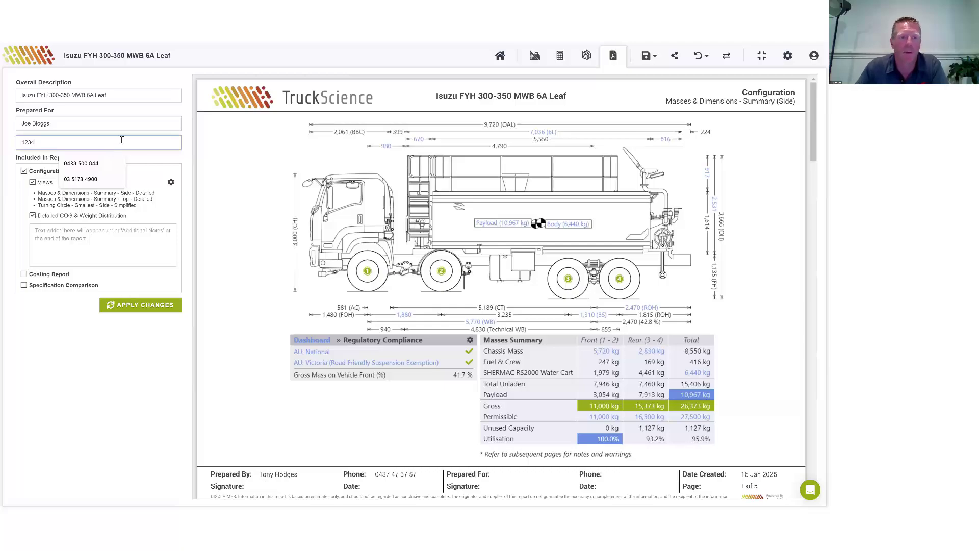
{"action": "type", "text": "5678"}
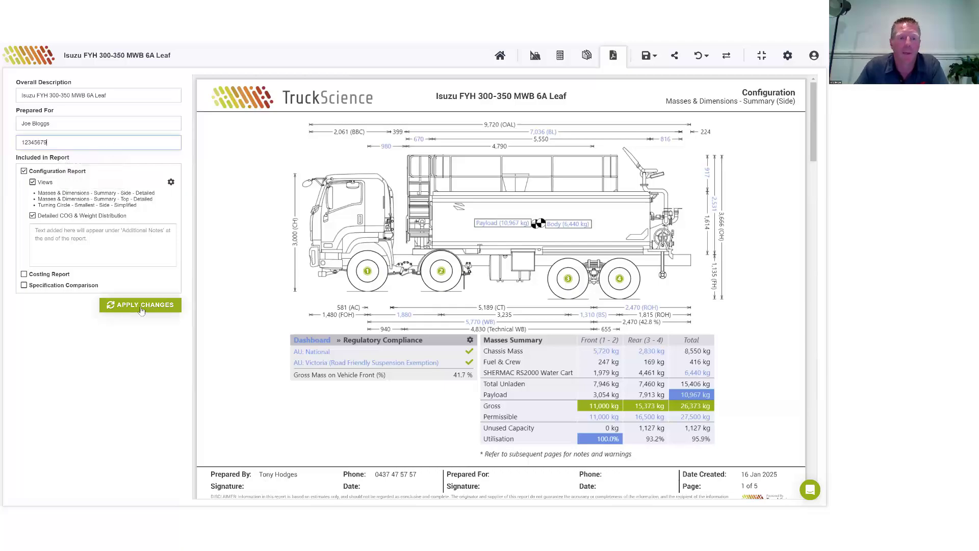
{"action": "left_click", "coordinate": [141, 305]}
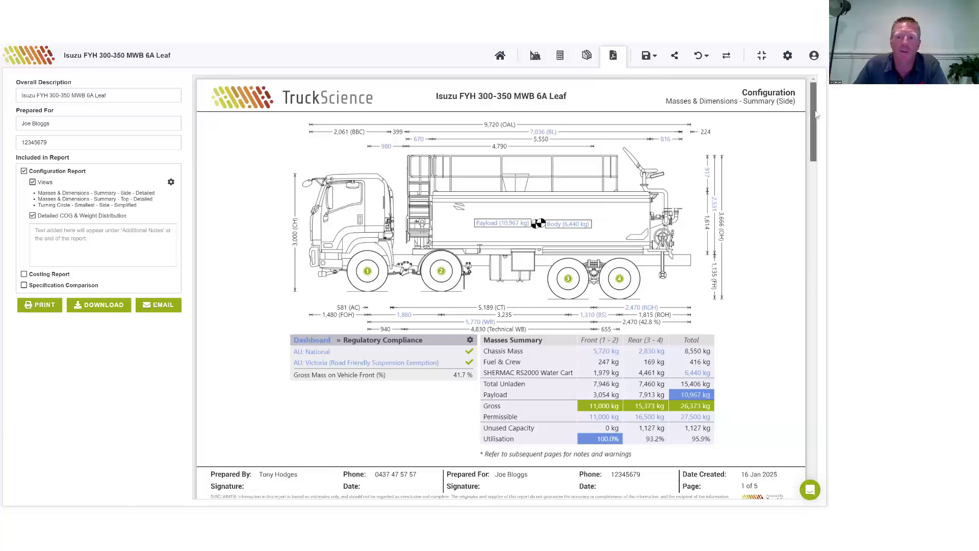
Step: Add the additional note "Aditional infomation and details" to the report, apply it, and check the end of the report
{"action": "left_click_drag", "start_coordinate": [814, 116], "coordinate": [810, 456]}
{"action": "left_click", "coordinate": [128, 233]}
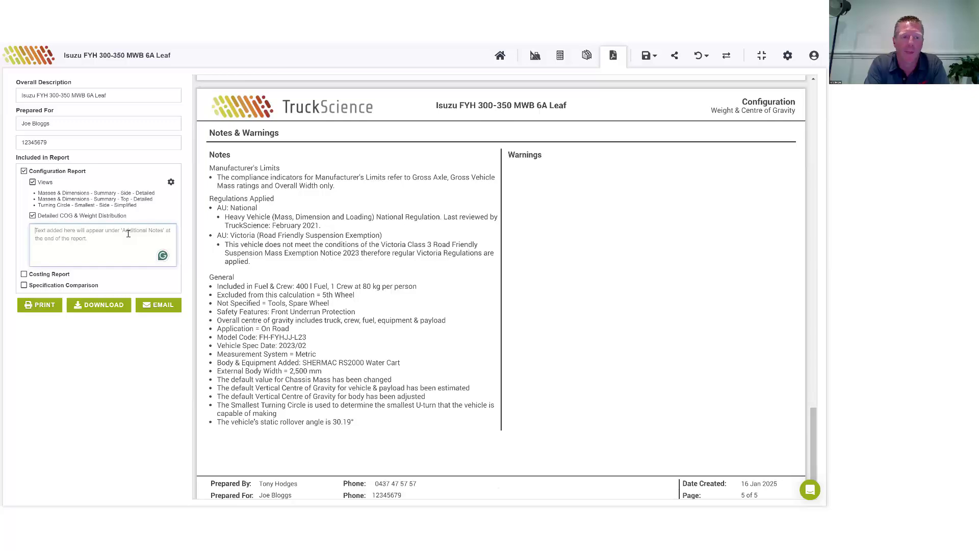
{"action": "type", "text": "Ad"}
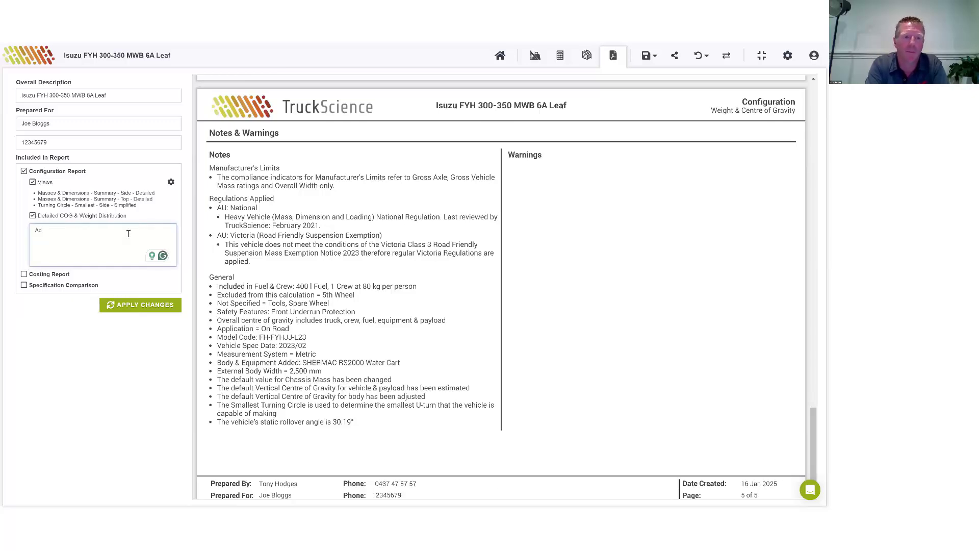
{"action": "type", "text": "dition"}
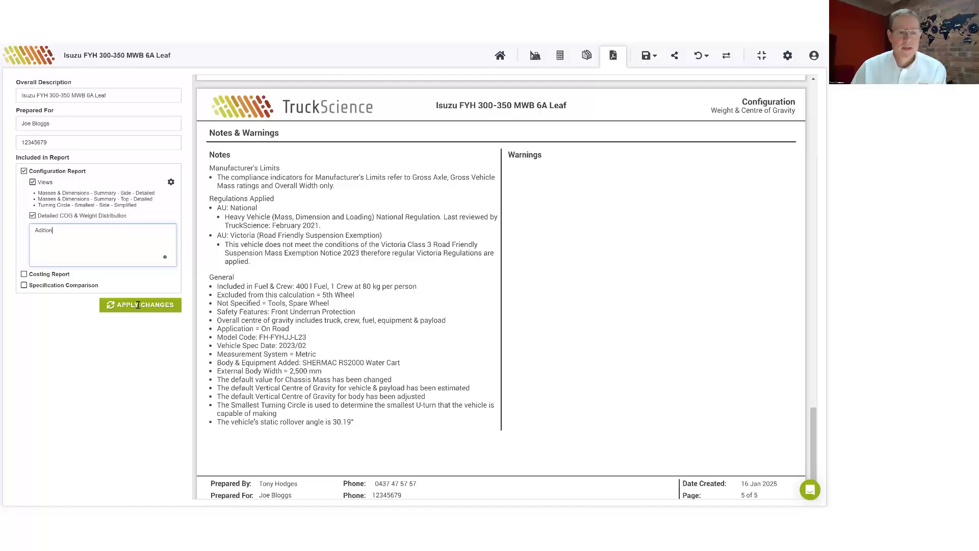
{"action": "type", "text": "al Infomation and details"}
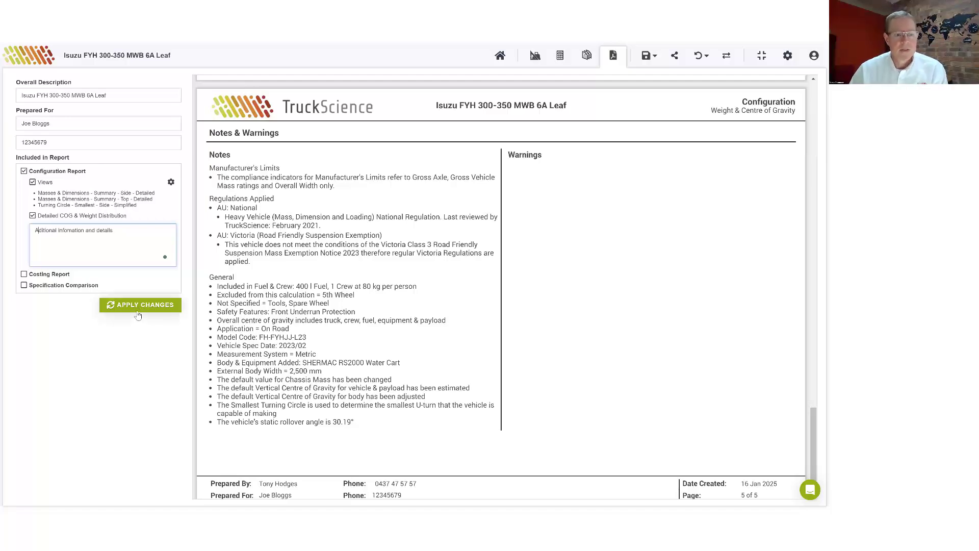
{"action": "left_click", "coordinate": [142, 310]}
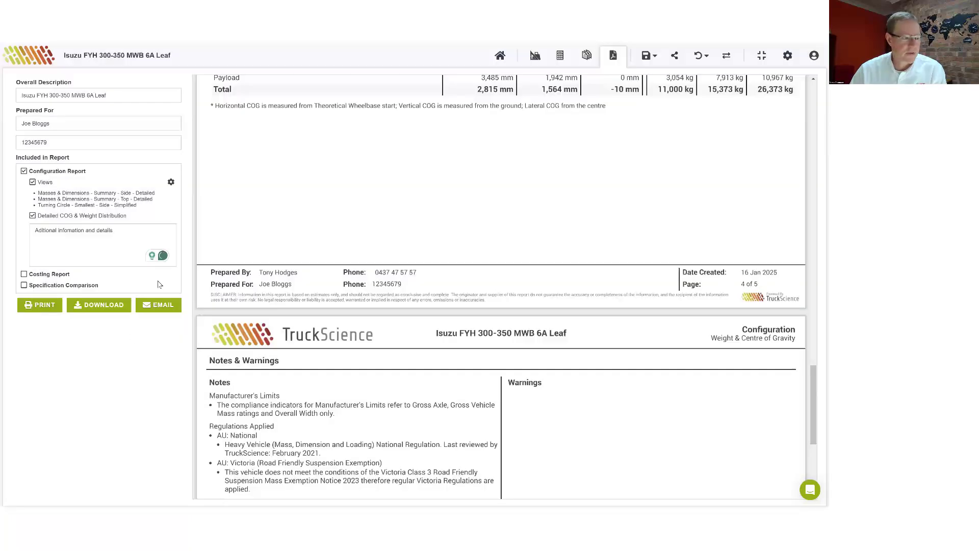
{"action": "scroll", "coordinate": [574, 376], "scroll_direction": "down", "scroll_amount": 3}
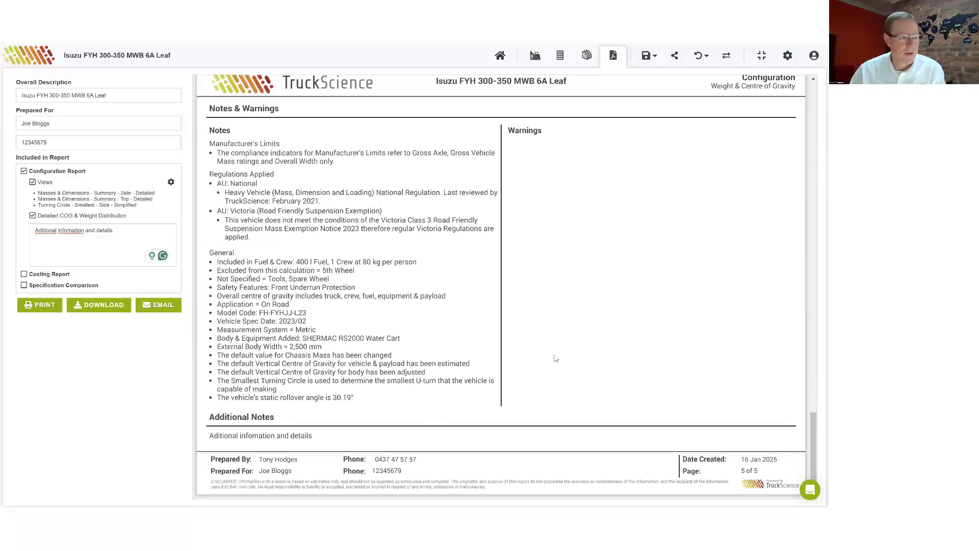
Step: Return to the configuration drawing and open the Isuzu's Masses & Axles settings to examine the total vehicle mass limits
{"action": "left_click", "coordinate": [535, 57]}
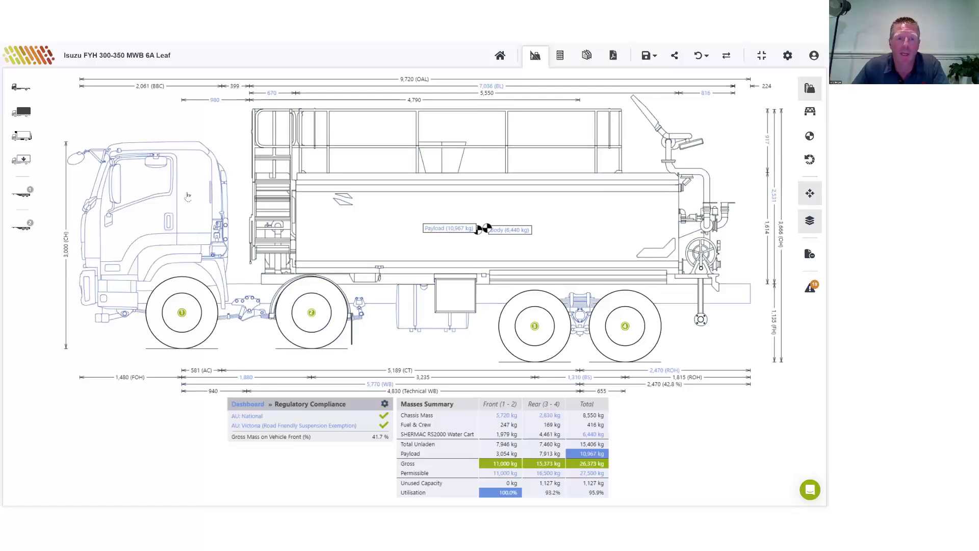
{"action": "left_click", "coordinate": [188, 194]}
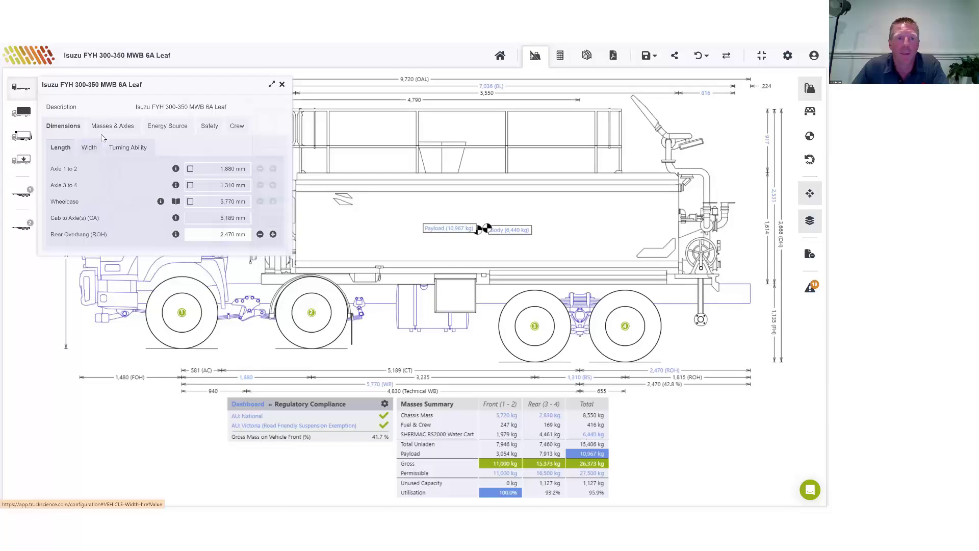
{"action": "left_click", "coordinate": [108, 126]}
{"action": "left_click", "coordinate": [243, 156]}
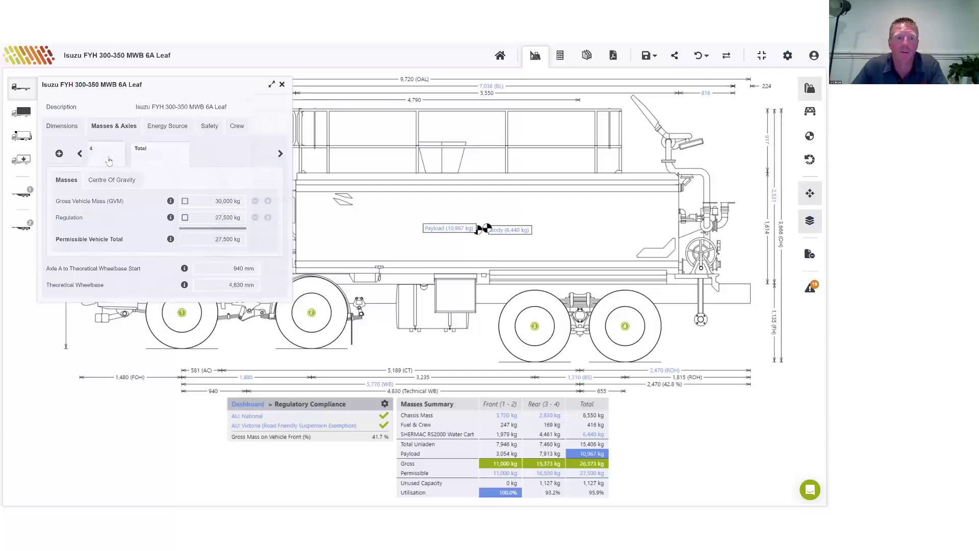
Step: Examine the Isuzu's rear axle 3-4 masses and its Rear Road-Friendly Suspension options, and close the chassis settings
{"action": "left_click", "coordinate": [110, 158]}
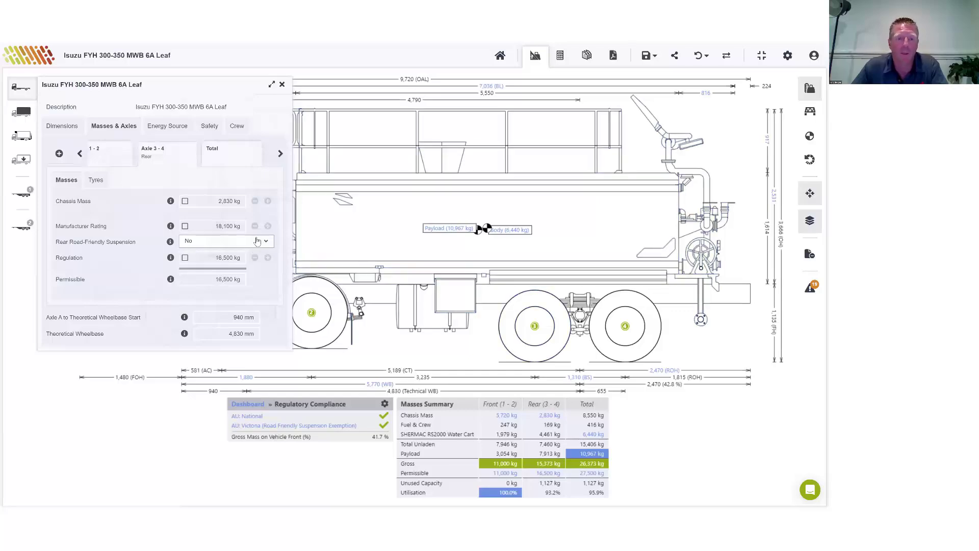
{"action": "left_click", "coordinate": [254, 243]}
{"action": "left_click", "coordinate": [272, 222]}
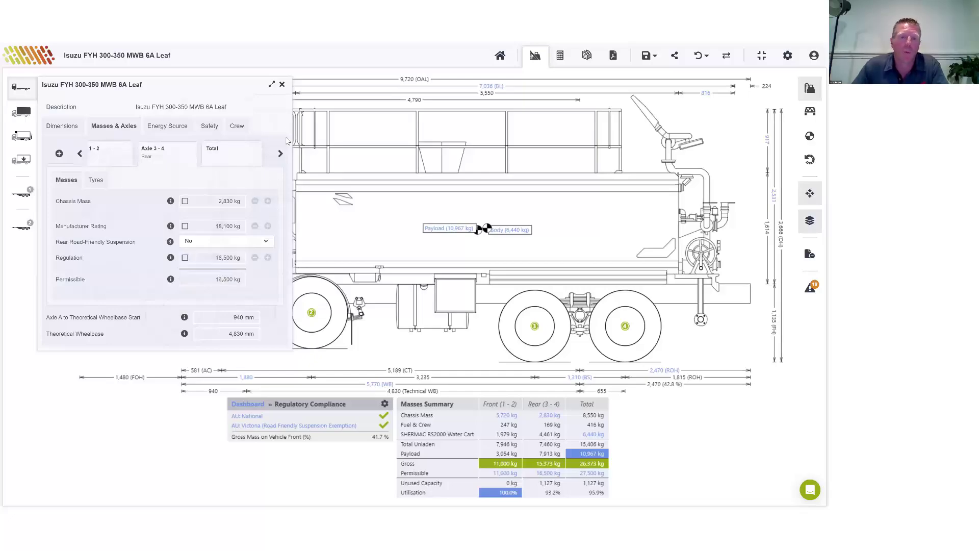
{"action": "left_click", "coordinate": [282, 84]}
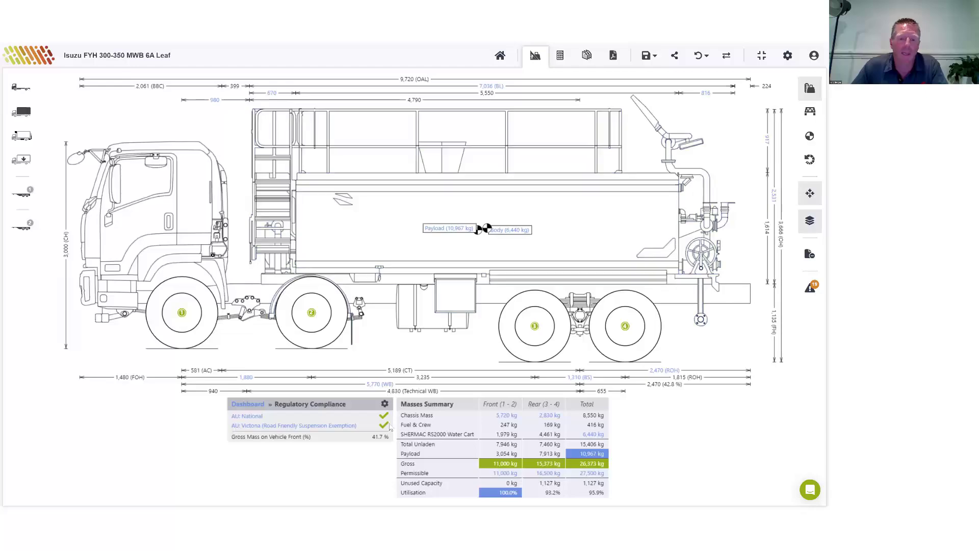
Step: In the dashboard settings, remove AU: Victoria (Road Friendly Suspension Exemption) from the applied regulations, keeping only AU: National, and confirm
{"action": "left_click", "coordinate": [385, 405]}
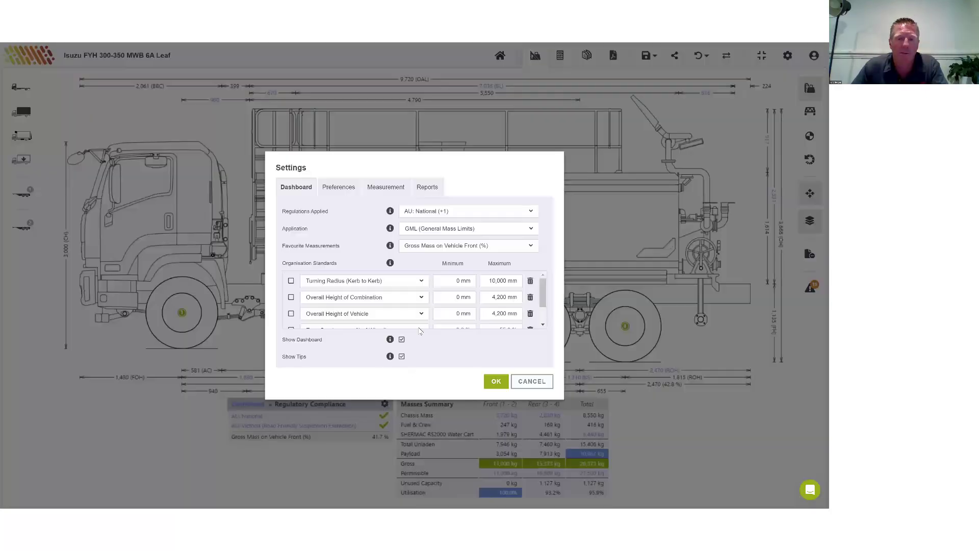
{"action": "left_click", "coordinate": [438, 213]}
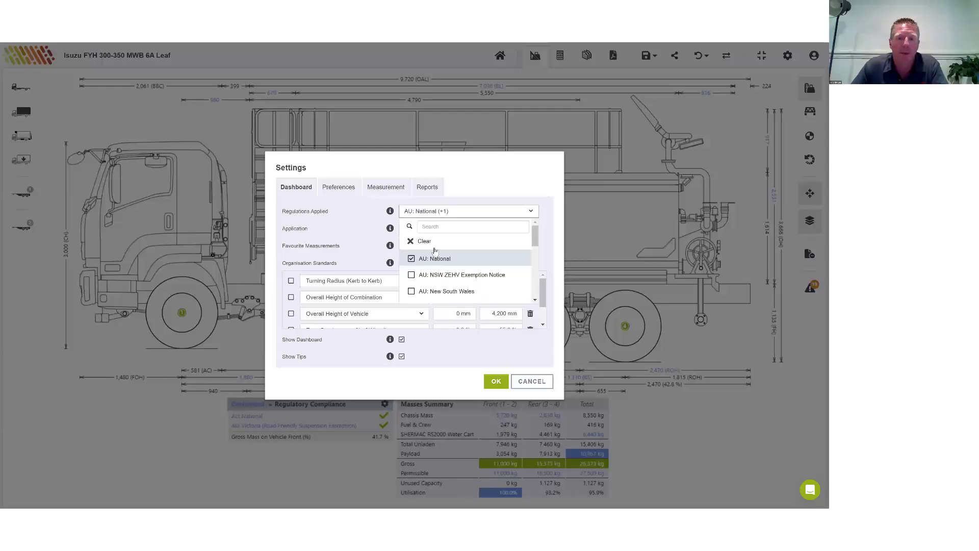
{"action": "left_click_drag", "start_coordinate": [538, 237], "coordinate": [529, 266]}
{"action": "left_click", "coordinate": [531, 269]}
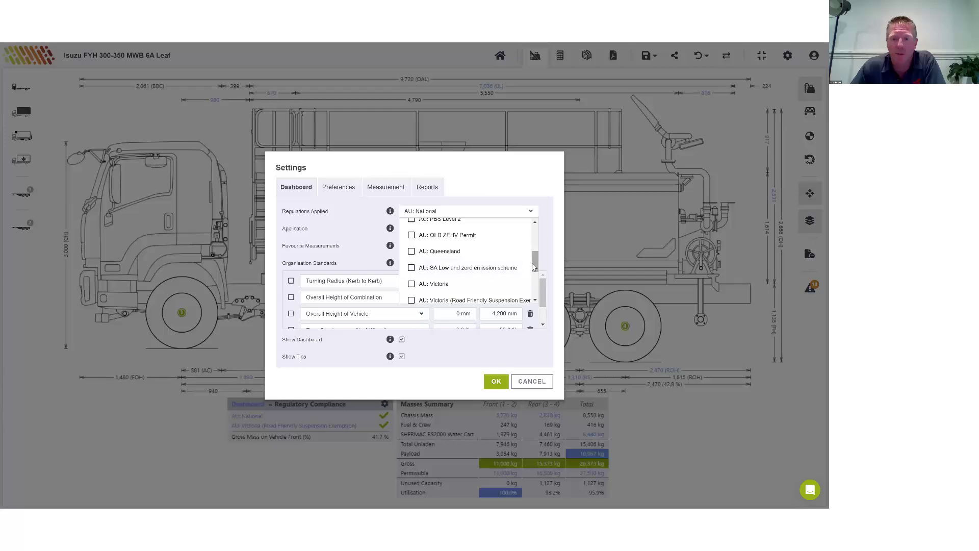
{"action": "left_click_drag", "start_coordinate": [532, 268], "coordinate": [534, 241]}
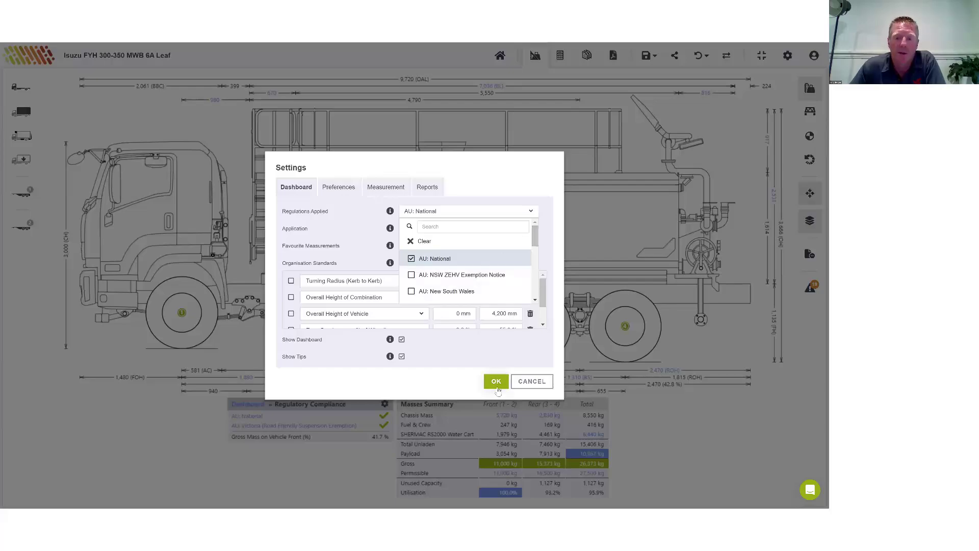
{"action": "left_click", "coordinate": [499, 386]}
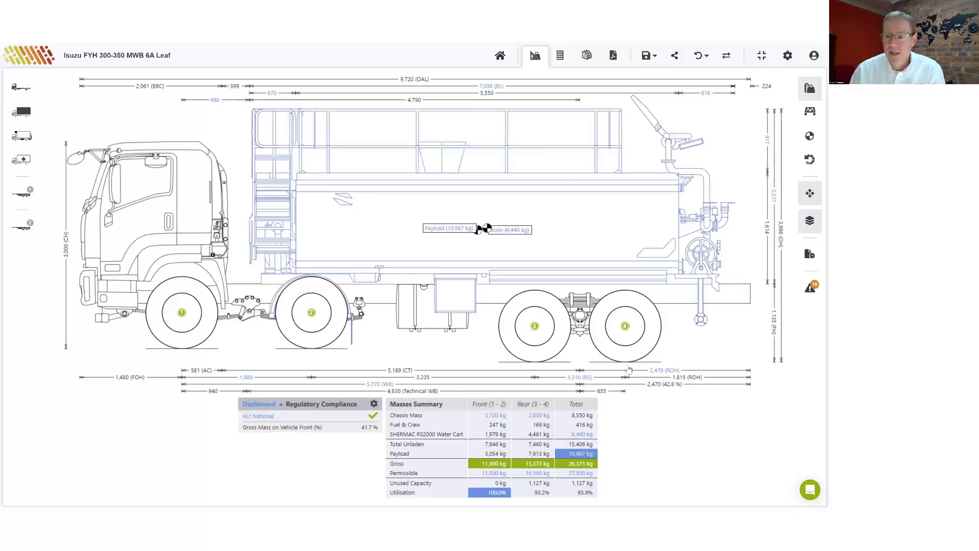
Step: Leave the Isuzu calculation without saving its changes and reset the manufacturer chassis filters
{"action": "left_click", "coordinate": [499, 55]}
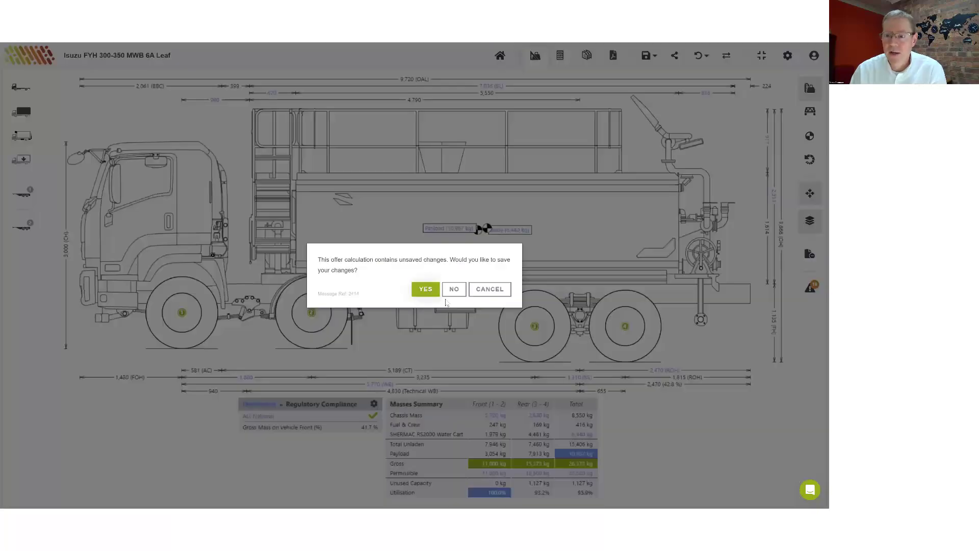
{"action": "left_click", "coordinate": [454, 289]}
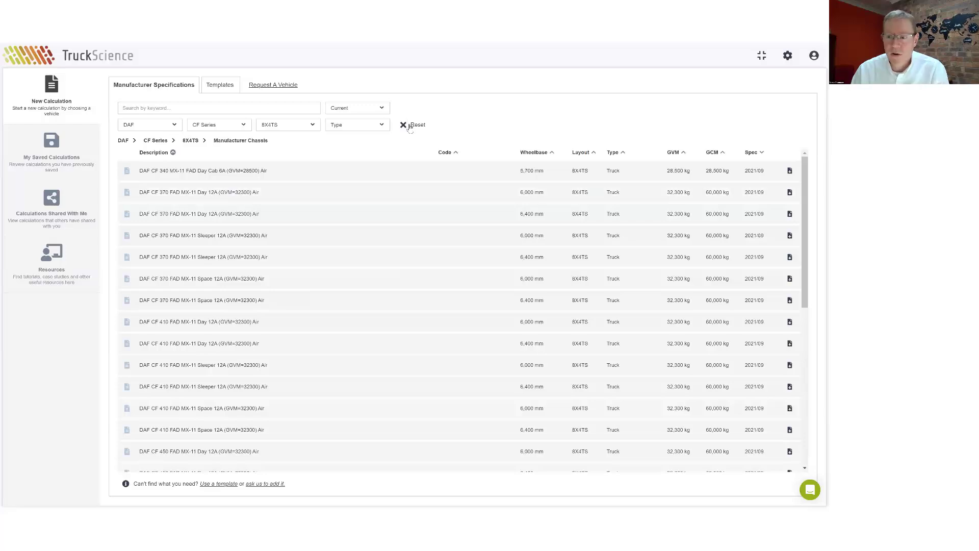
{"action": "left_click", "coordinate": [410, 127]}
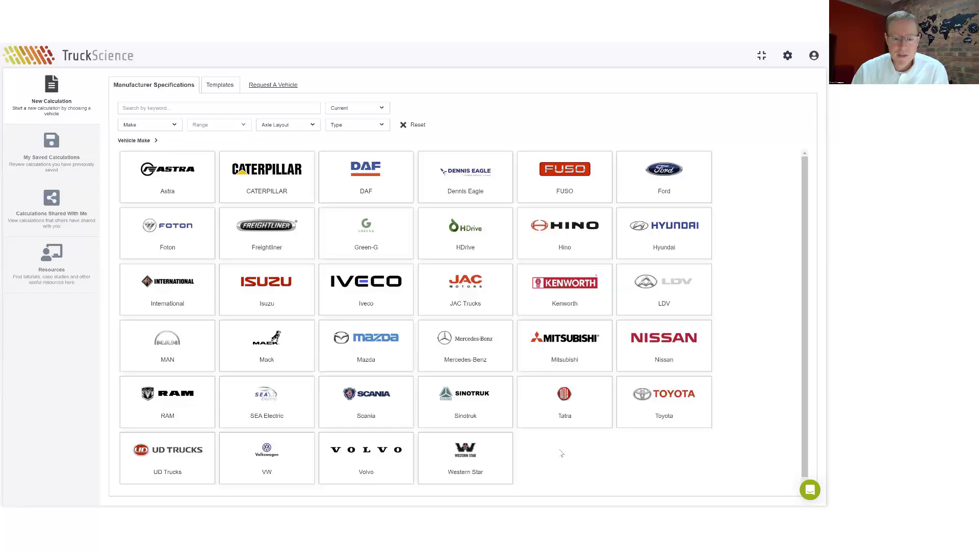
Step: Start a new calculation with the Western Star 4800 FS2 (GVM=26000) Air 6X4 chassis and dismiss the missing-information notice
{"action": "left_click", "coordinate": [466, 446]}
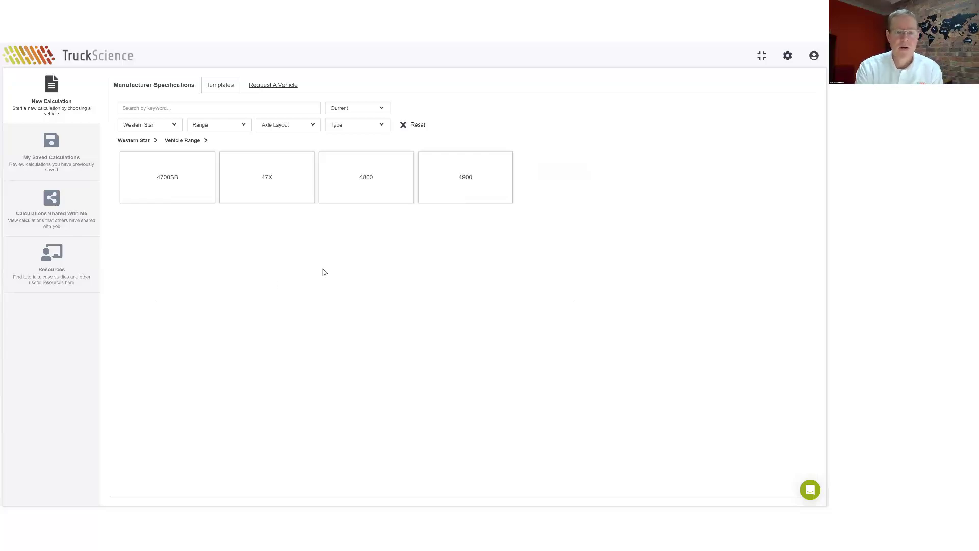
{"action": "left_click", "coordinate": [370, 181]}
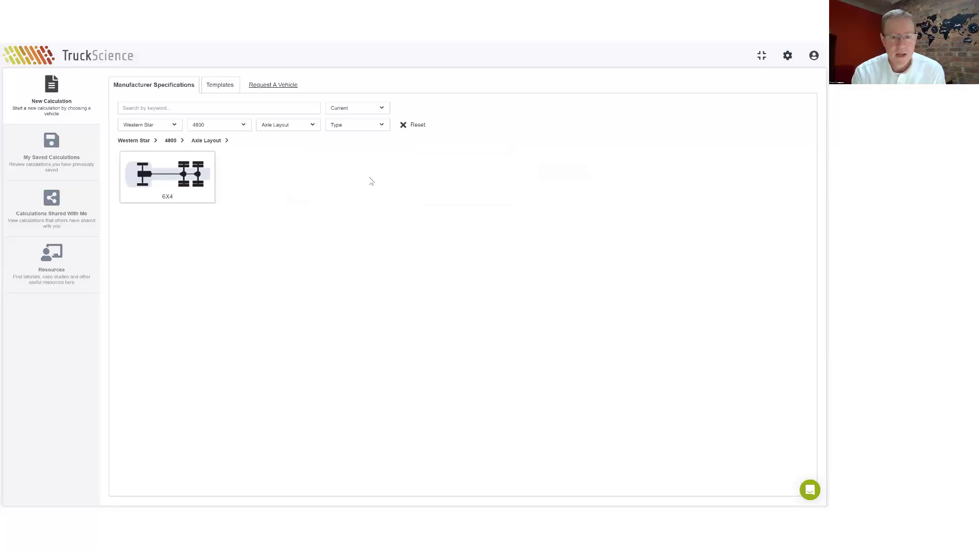
{"action": "left_click", "coordinate": [161, 180]}
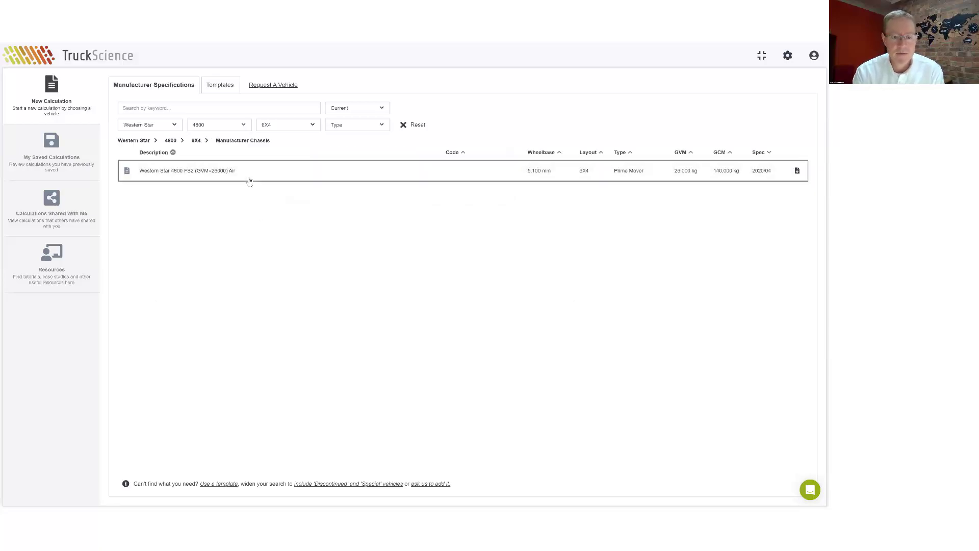
{"action": "left_click", "coordinate": [249, 180]}
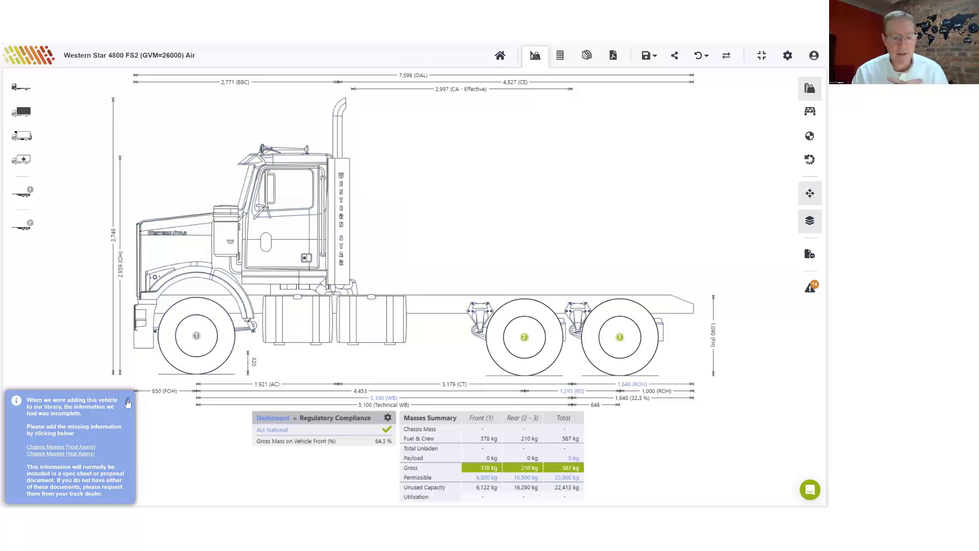
{"action": "left_click", "coordinate": [127, 400]}
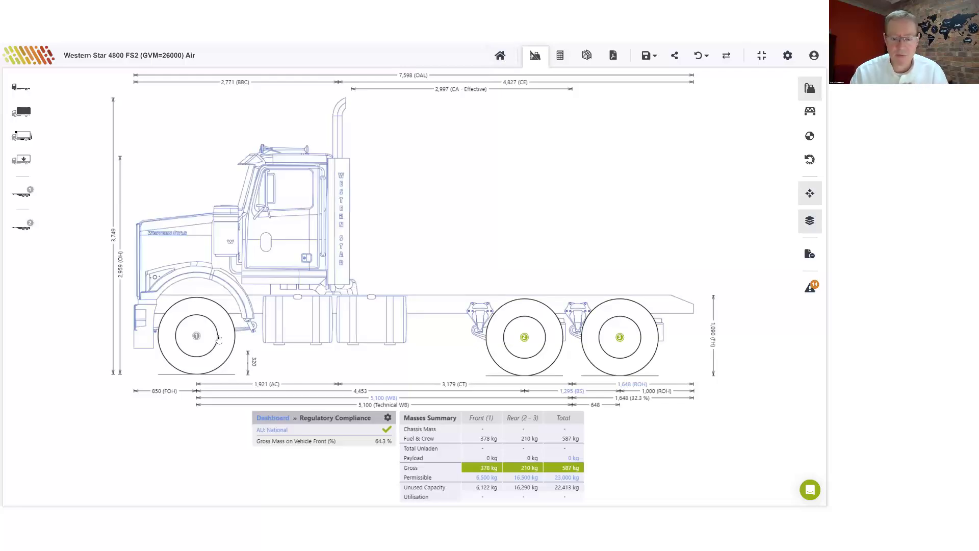
Step: Set the chassis mass on the Western Star's front axle to 4,500 kg
{"action": "left_click", "coordinate": [219, 338]}
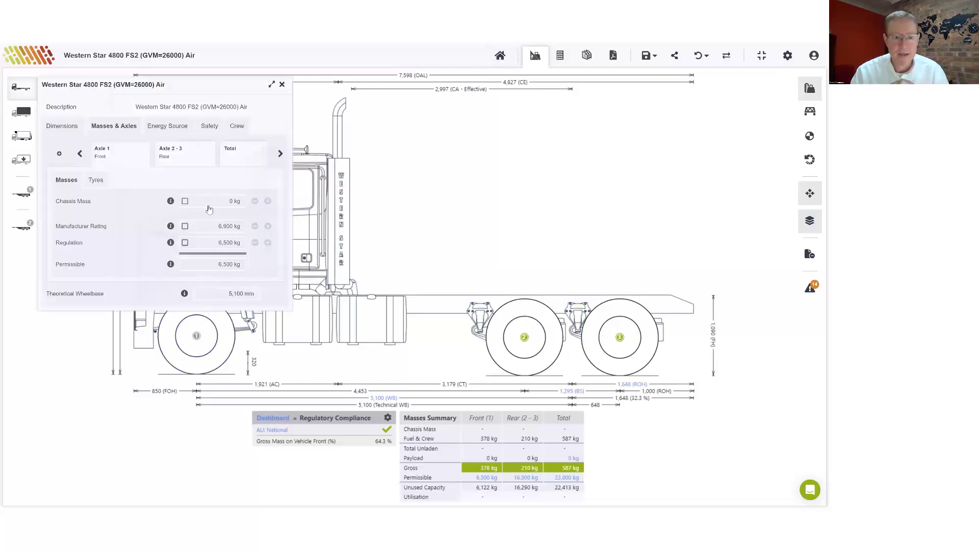
{"action": "left_click", "coordinate": [209, 204]}
{"action": "type", "text": "4,50"}
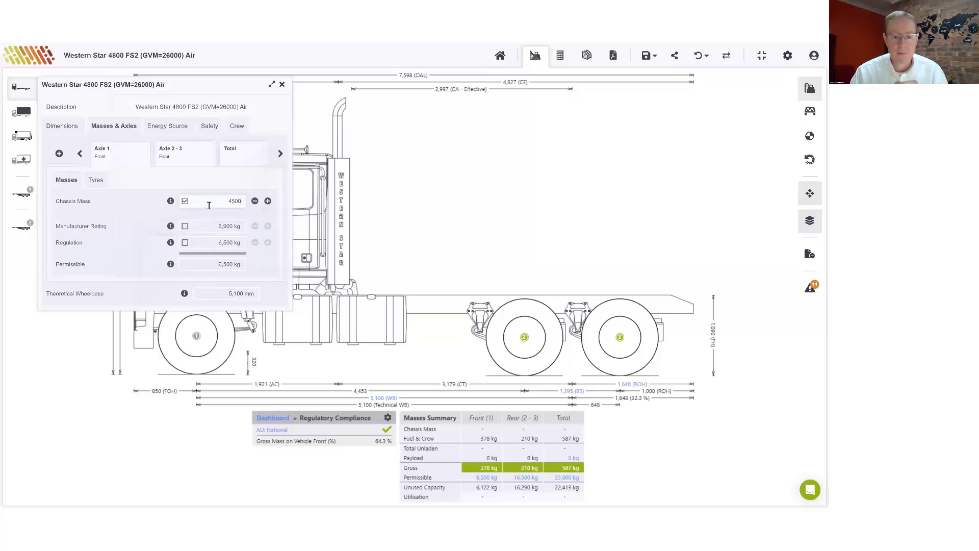
{"action": "type", "text": "0"}
{"action": "key", "text": "Tab"}
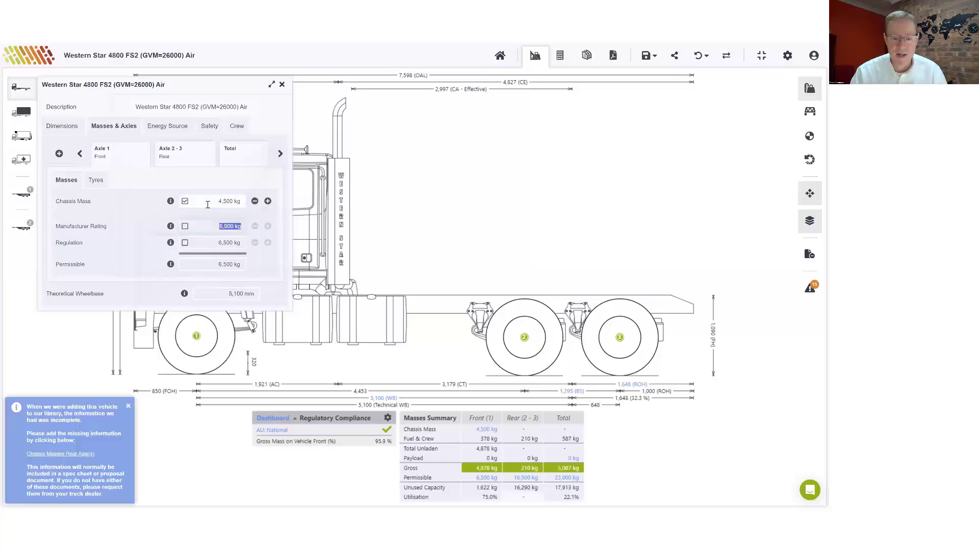
Step: Set the chassis mass on rear axles 2-3 to 3,250 kg, close the settings and leave the calculation without saving
{"action": "left_click", "coordinate": [185, 156]}
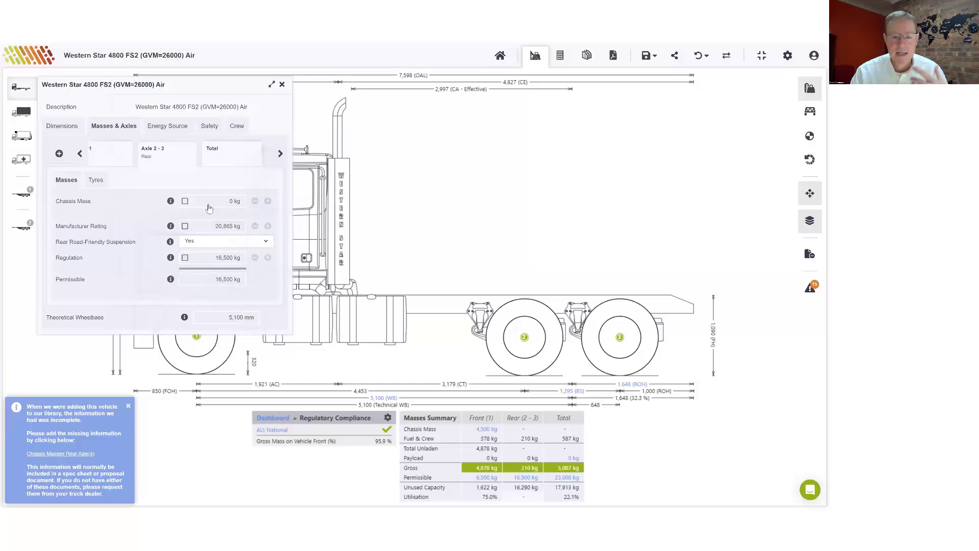
{"action": "left_click", "coordinate": [209, 205]}
{"action": "type", "text": "3250"}
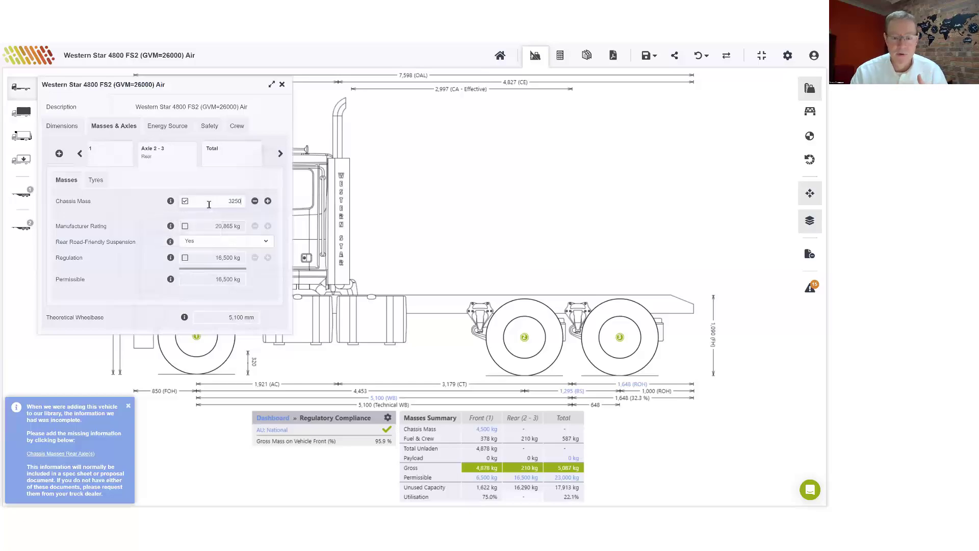
{"action": "key", "text": "Tab"}
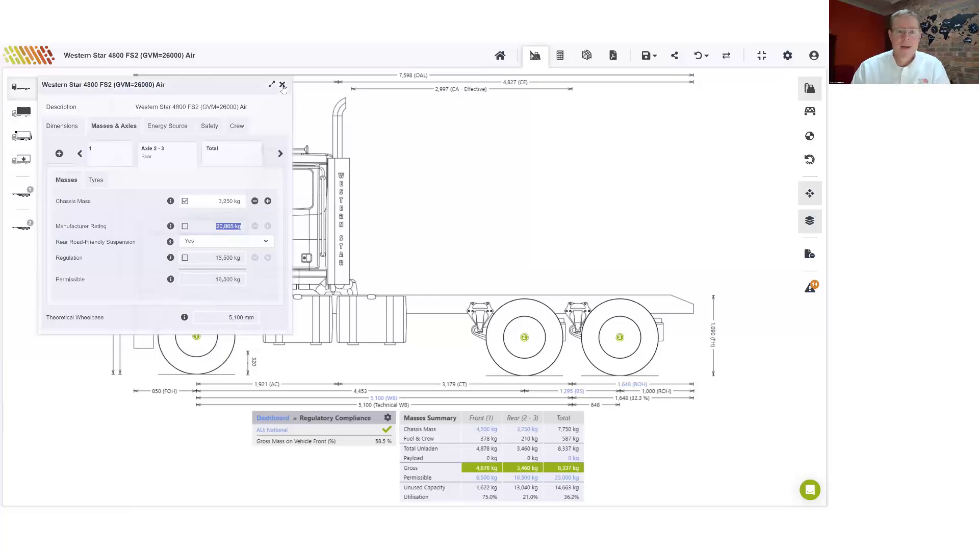
{"action": "left_click", "coordinate": [282, 85]}
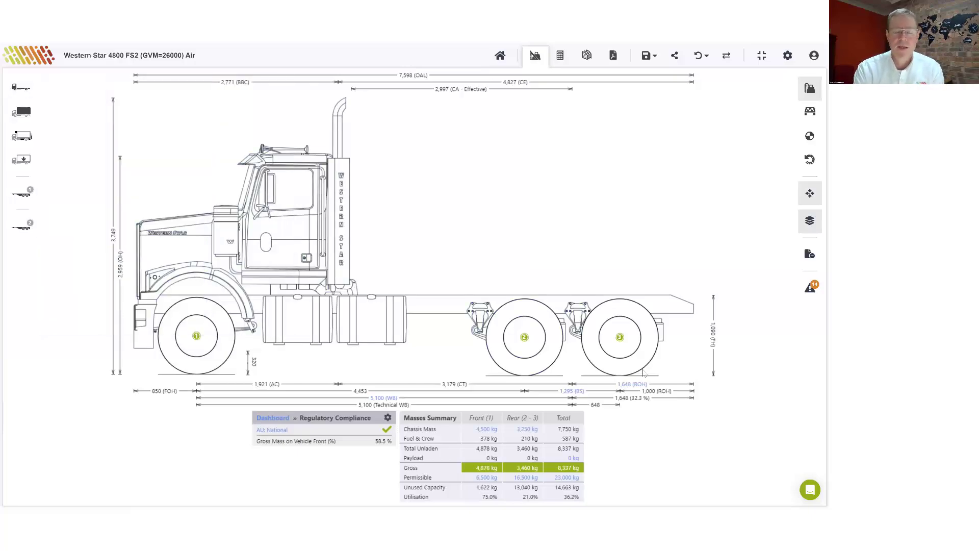
{"action": "left_click", "coordinate": [500, 55]}
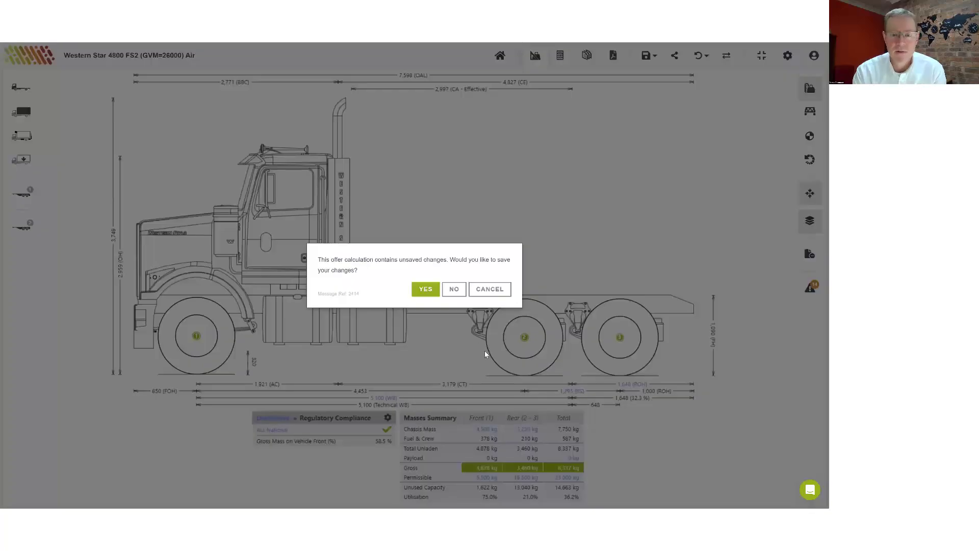
{"action": "left_click", "coordinate": [453, 289]}
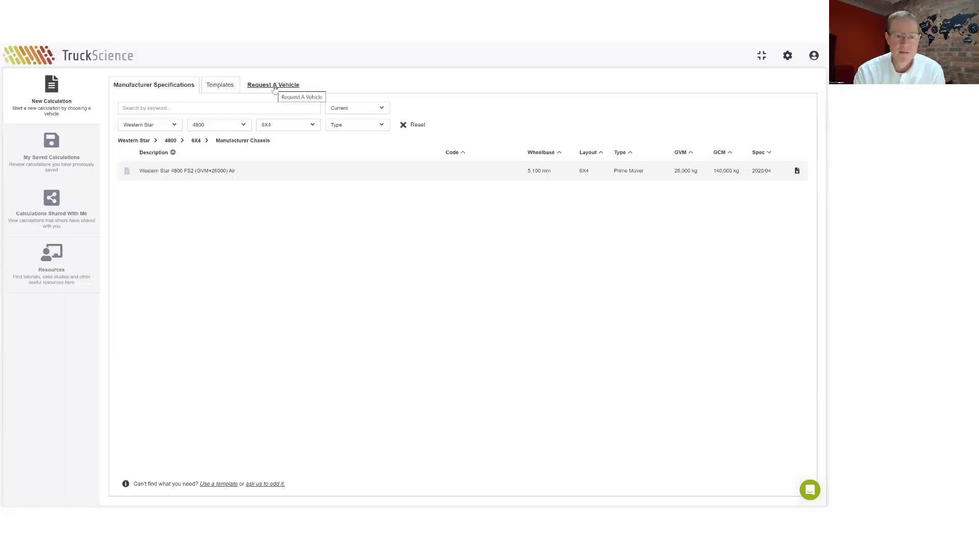
Step: Draft a vehicle request for the make Western Star and model 4800FX, and cancel it without submitting
{"action": "left_click", "coordinate": [274, 87]}
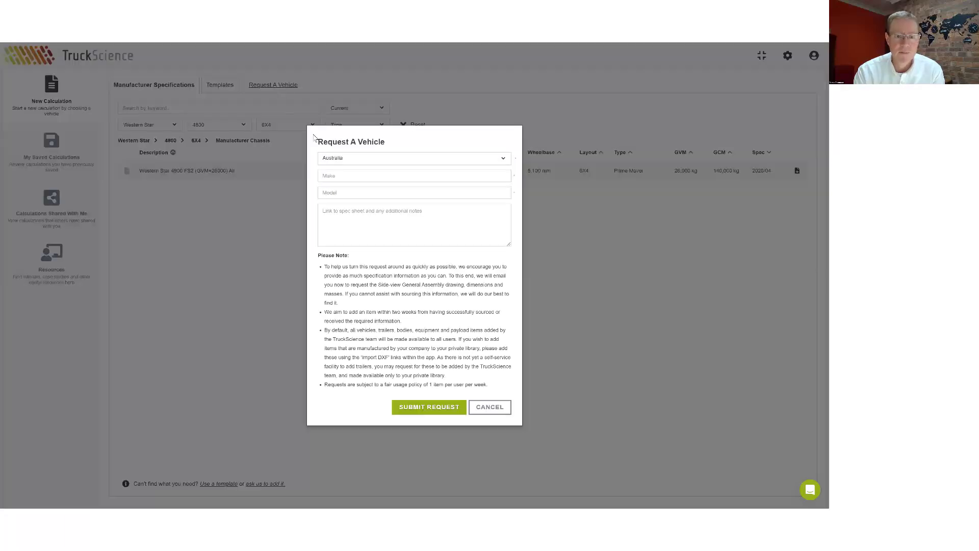
{"action": "left_click", "coordinate": [359, 176]}
{"action": "type", "text": "Westerm"}
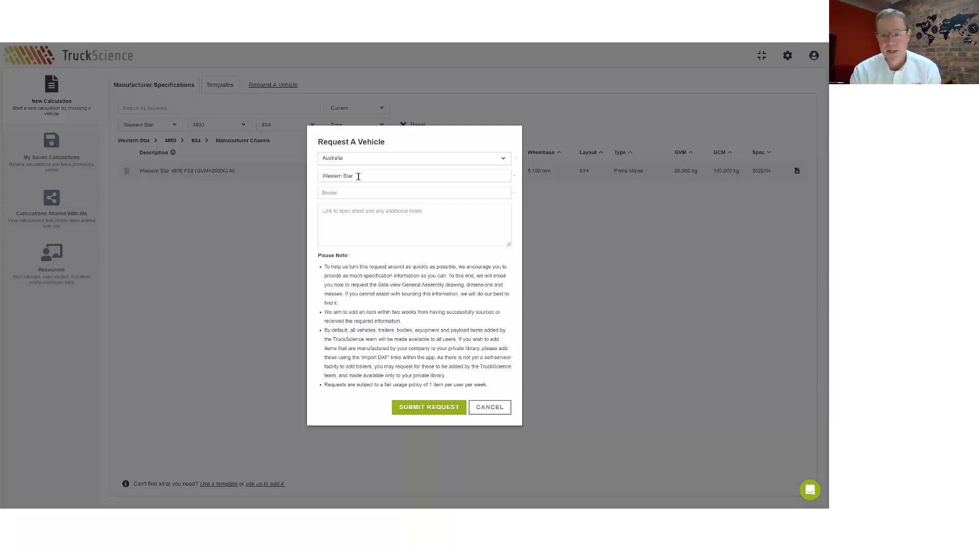
{"action": "type", "text": "4800FX"}
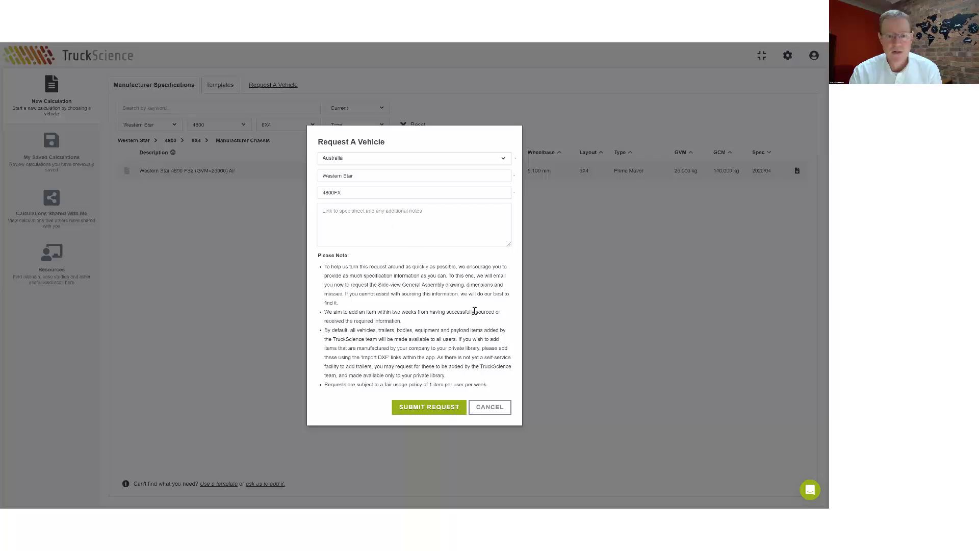
{"action": "left_click", "coordinate": [489, 408]}
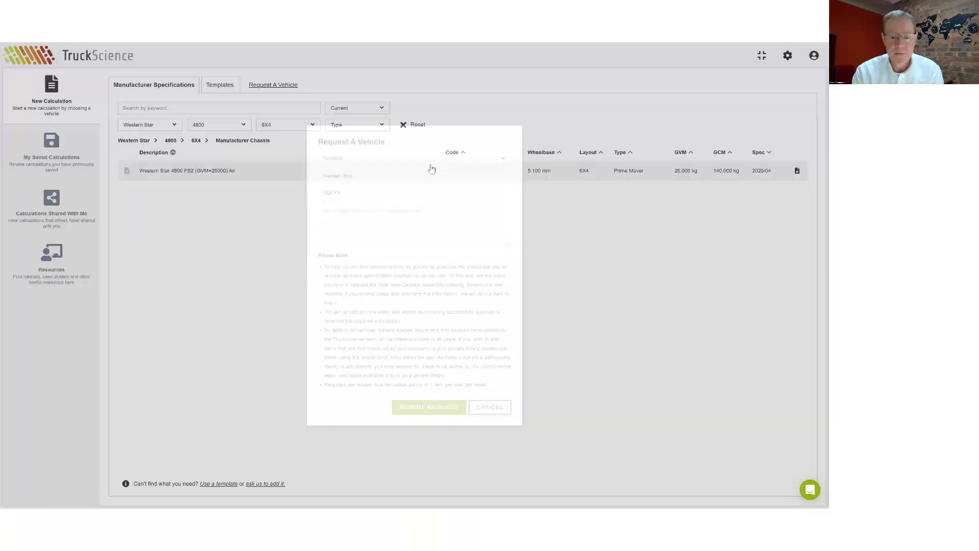
Step: Browse the MAN TGM chassis with 6X4 and 4X4 axle layouts, and return to the overview of vehicle makes
{"action": "left_click", "coordinate": [417, 125]}
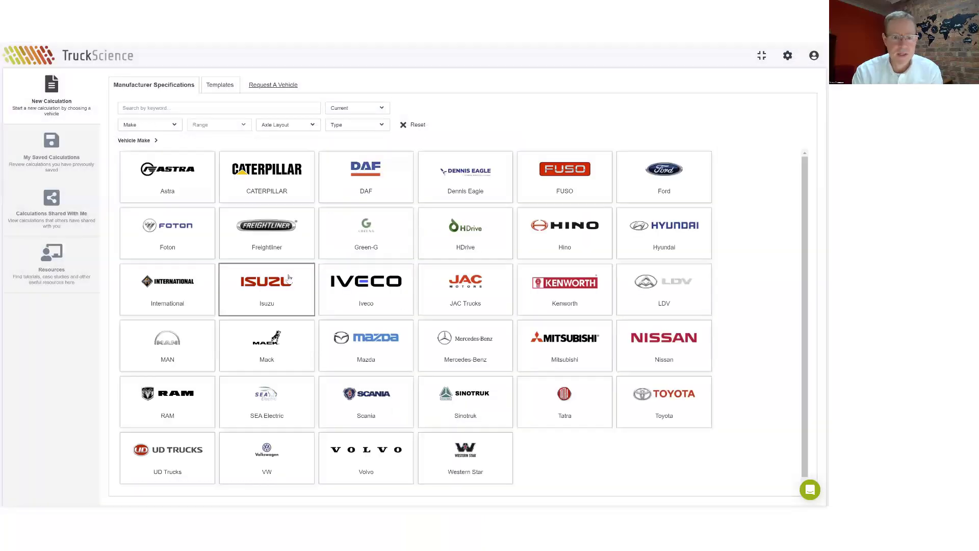
{"action": "left_click", "coordinate": [178, 354]}
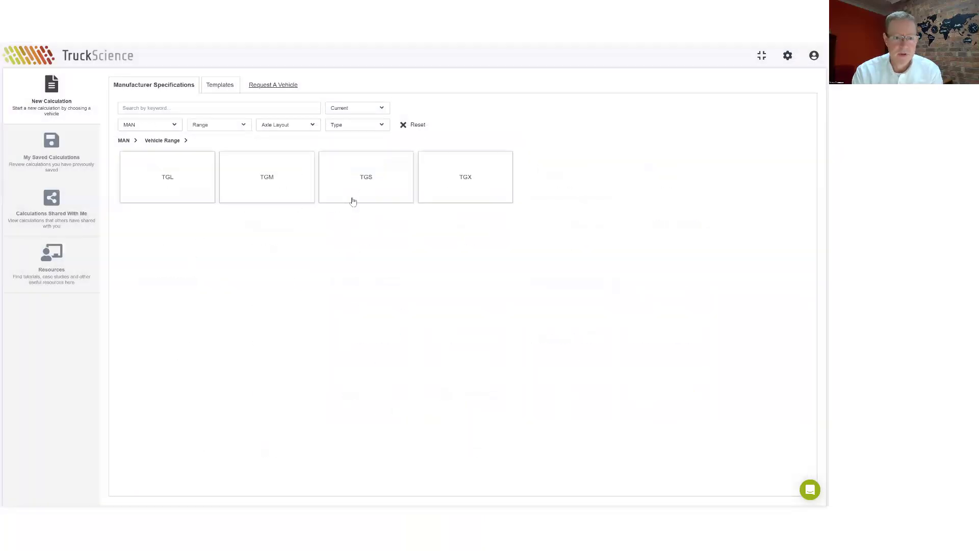
{"action": "left_click", "coordinate": [271, 192]}
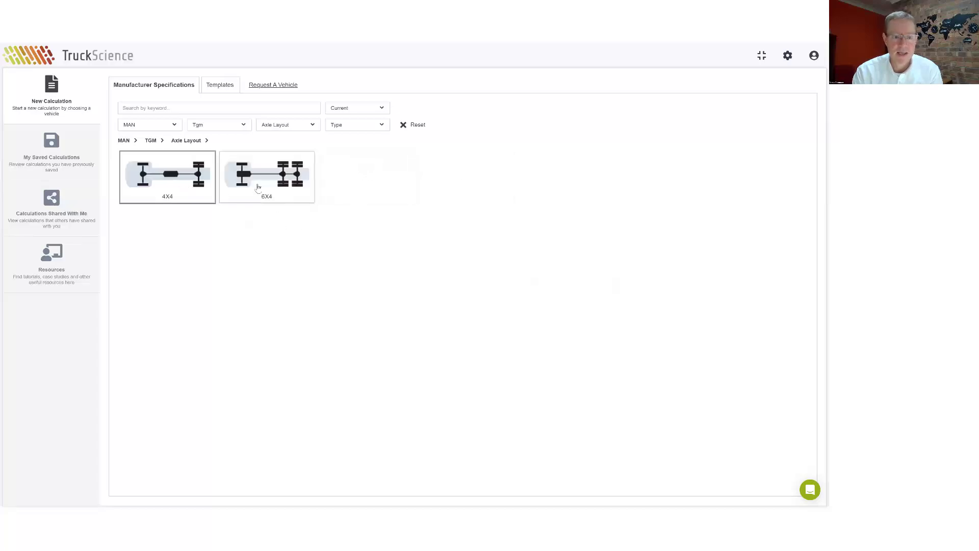
{"action": "left_click", "coordinate": [258, 192]}
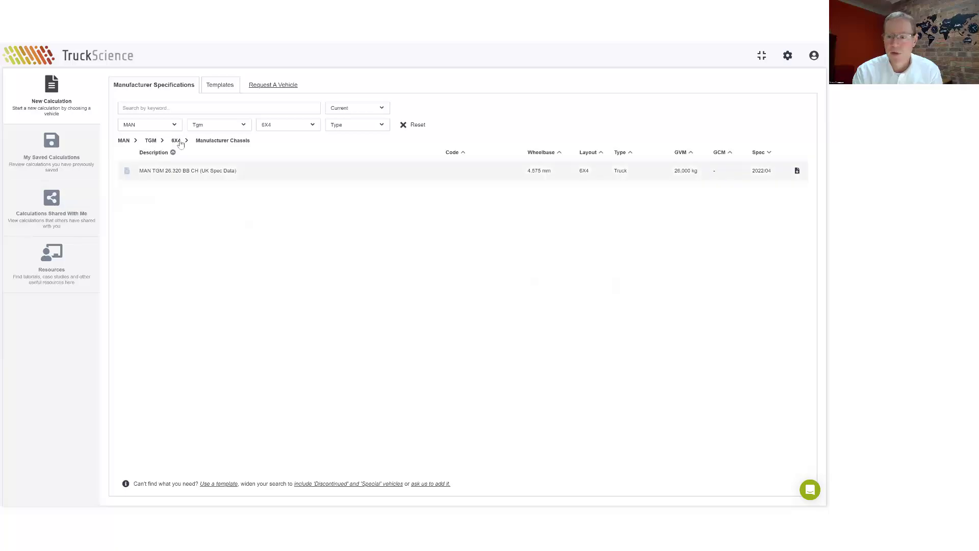
{"action": "left_click", "coordinate": [176, 141]}
{"action": "left_click", "coordinate": [168, 182]}
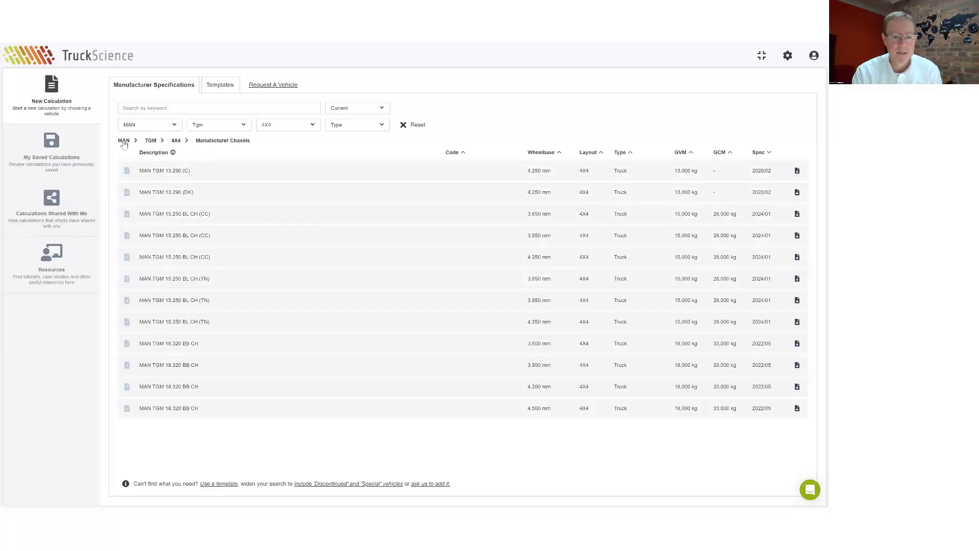
{"action": "left_click", "coordinate": [123, 141]}
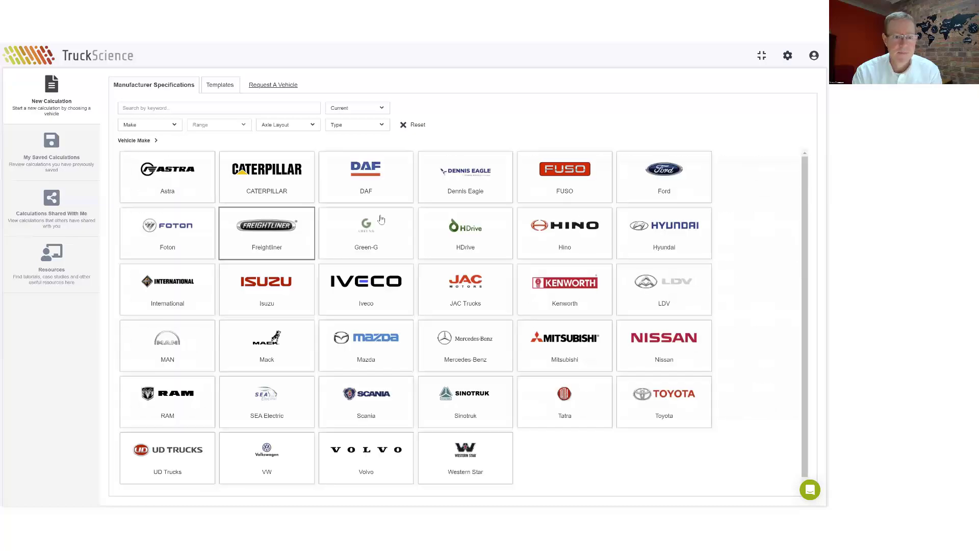
Step: Browse the Dennis Eagle chassis with the 6X4 axle layout, and return to the overview of vehicle makes
{"action": "left_click", "coordinate": [462, 175]}
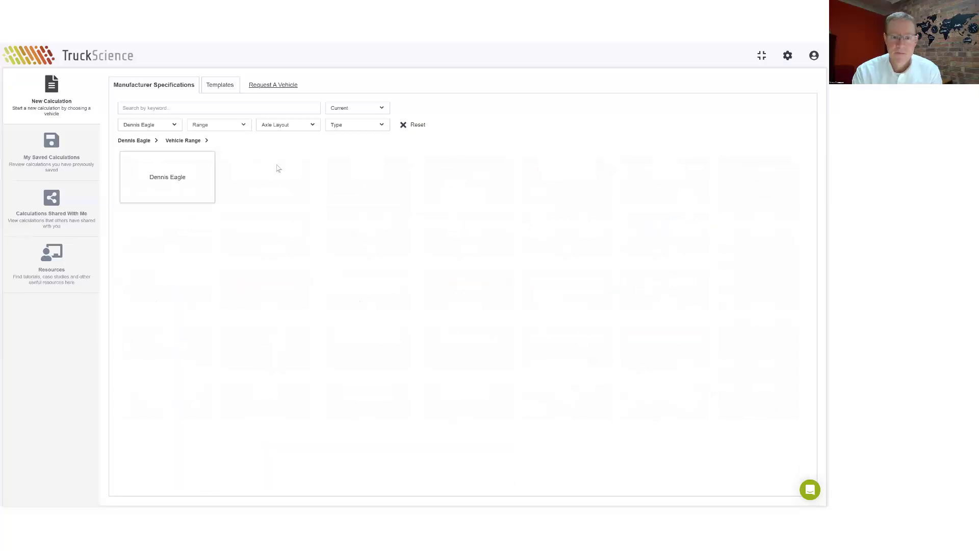
{"action": "left_click", "coordinate": [155, 175]}
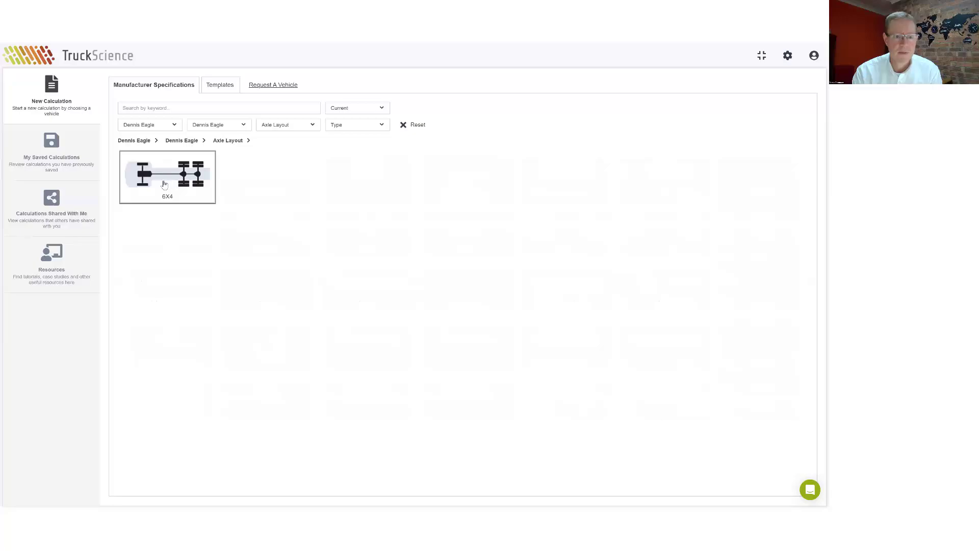
{"action": "left_click", "coordinate": [164, 184]}
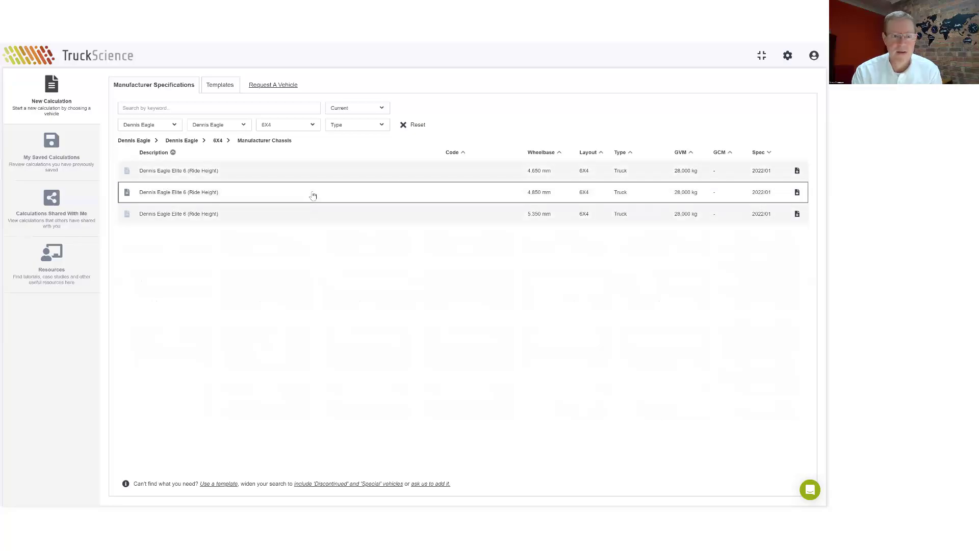
{"action": "left_click", "coordinate": [418, 125]}
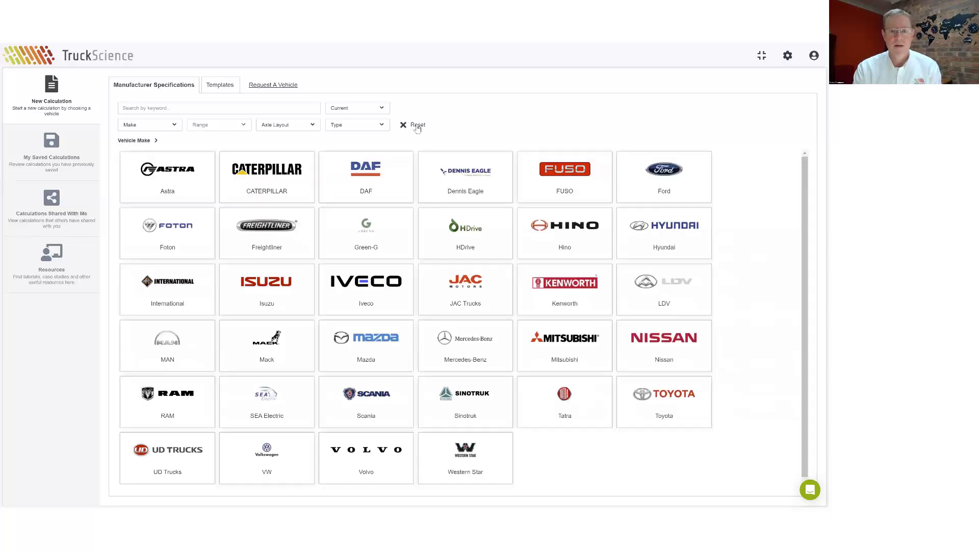
Step: Look through the Hyundai Pavise chassis with the 4X2 axle layout, and return to the Hyundai vehicle ranges
{"action": "left_click", "coordinate": [674, 235]}
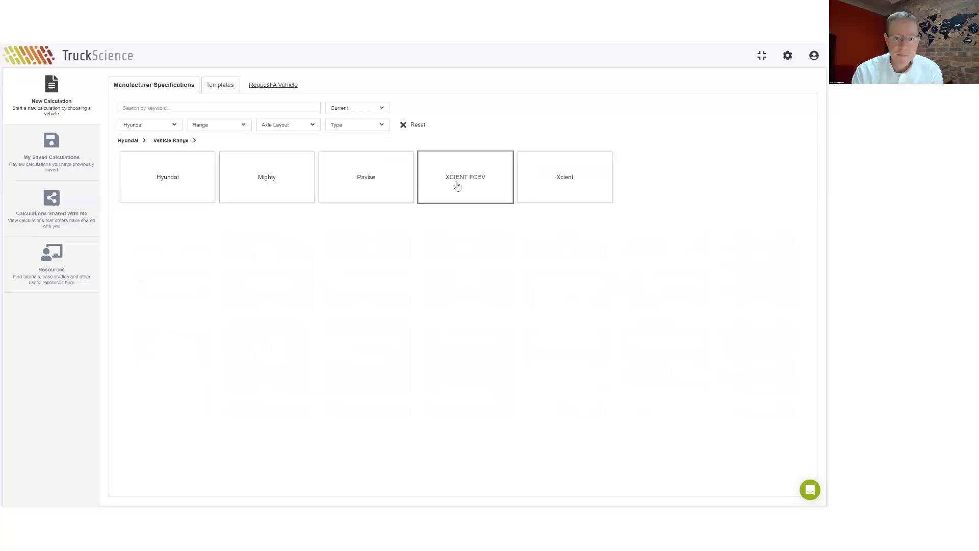
{"action": "left_click", "coordinate": [363, 193]}
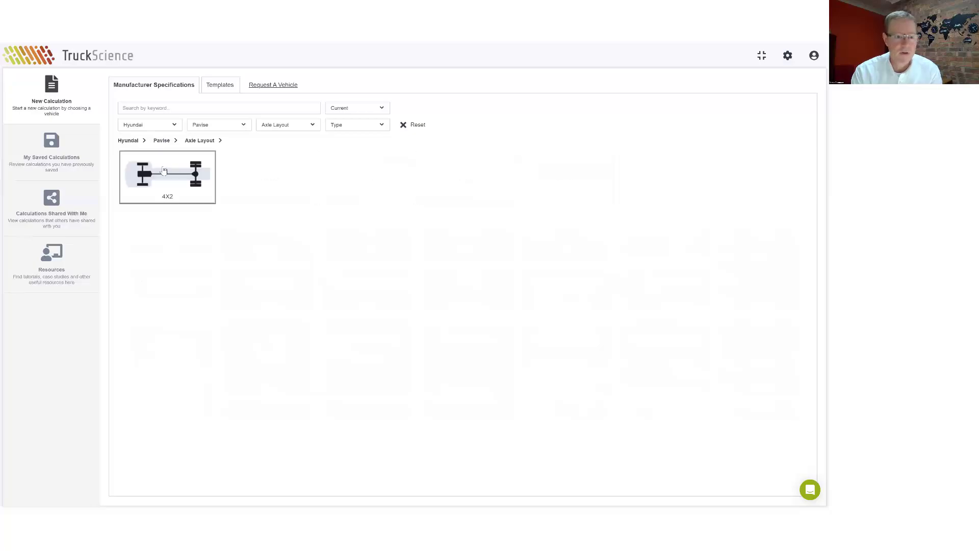
{"action": "left_click", "coordinate": [164, 170]}
{"action": "scroll", "coordinate": [285, 217], "scroll_direction": "down", "scroll_amount": 10}
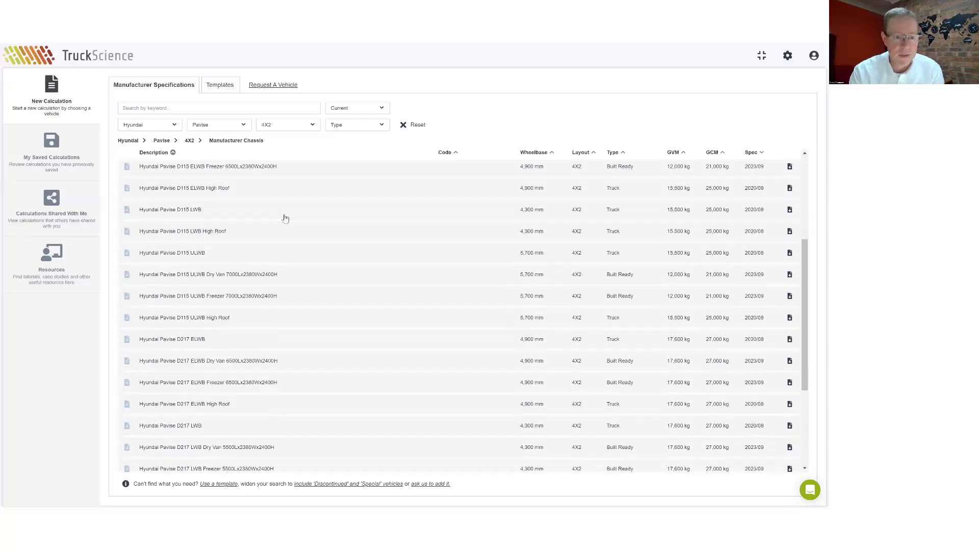
{"action": "scroll", "coordinate": [285, 218], "scroll_direction": "up", "scroll_amount": 10}
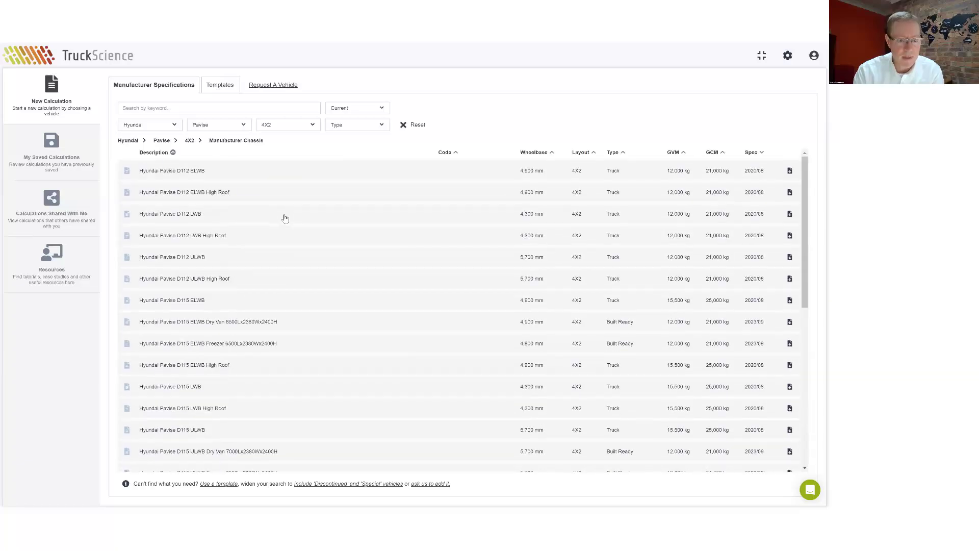
{"action": "left_click", "coordinate": [189, 141]}
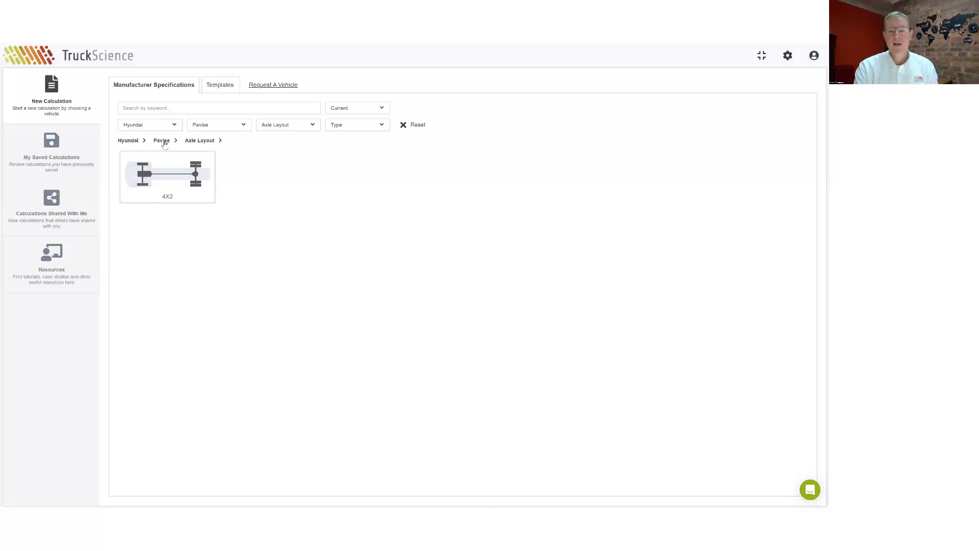
{"action": "left_click", "coordinate": [162, 141]}
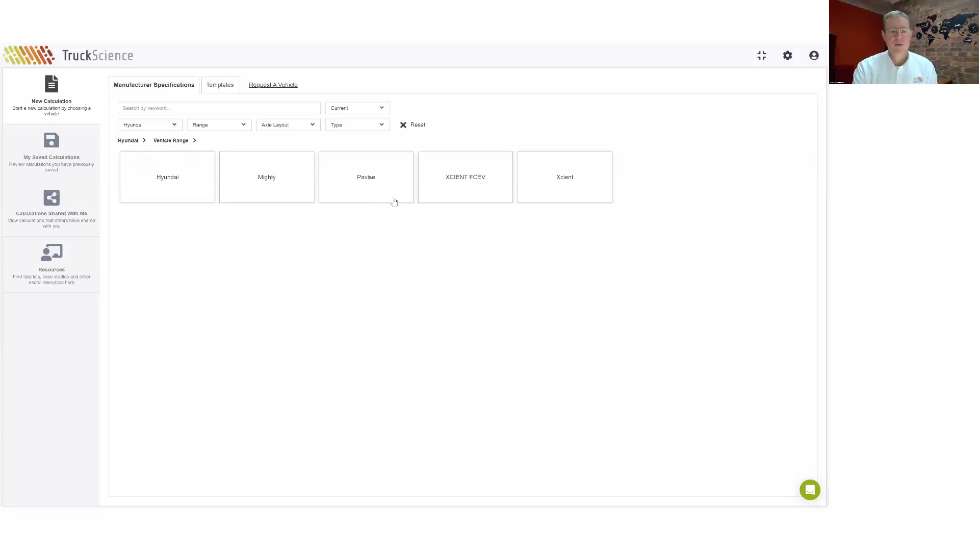
Step: View the 6X2 Hyundai XCIENT Hydrogen FCEV HD35 Cargo drawing, leave it without saving and return to the overview of makes
{"action": "left_click", "coordinate": [468, 190]}
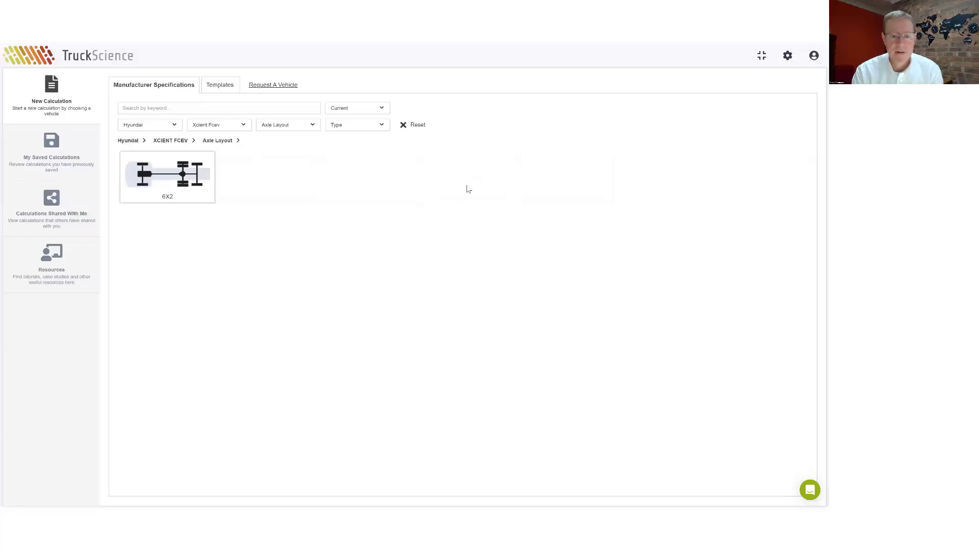
{"action": "left_click", "coordinate": [192, 177]}
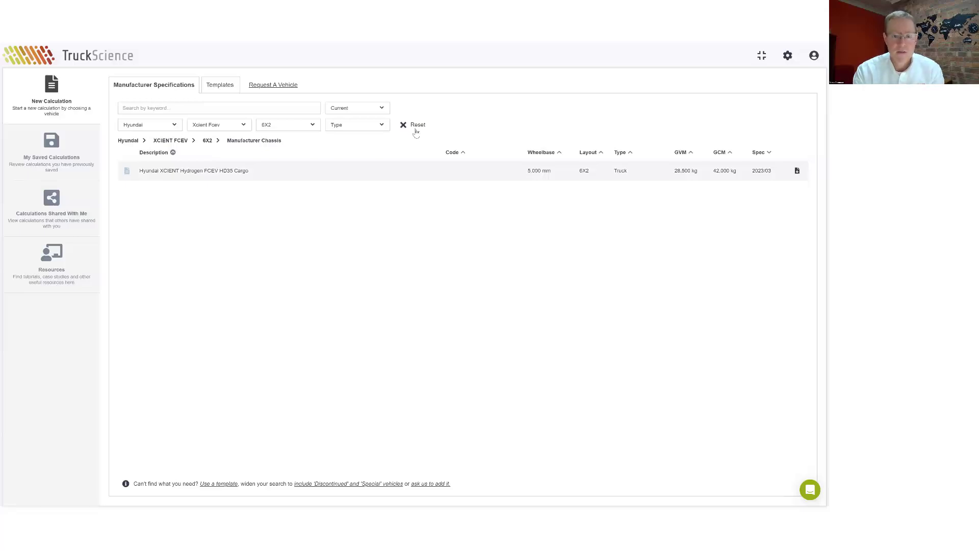
{"action": "left_click", "coordinate": [418, 170]}
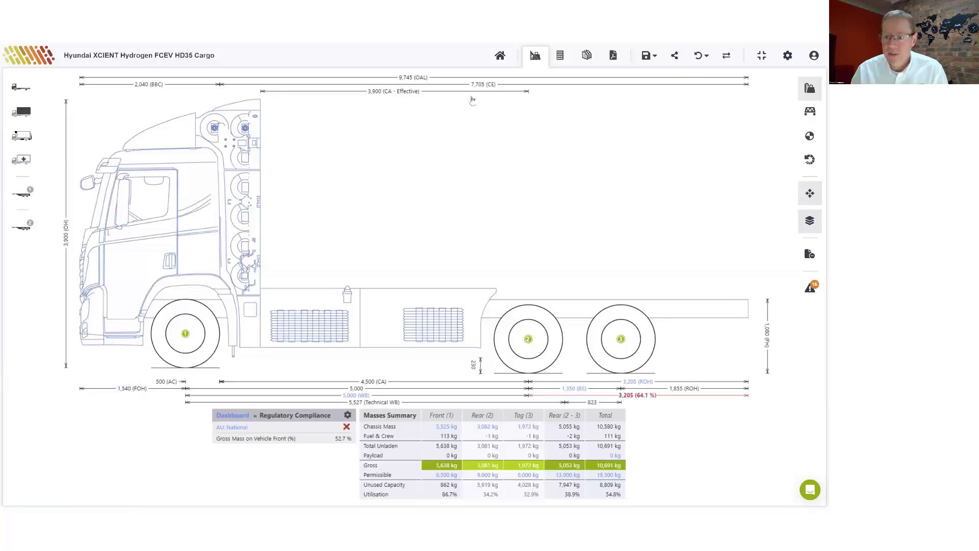
{"action": "left_click", "coordinate": [499, 56]}
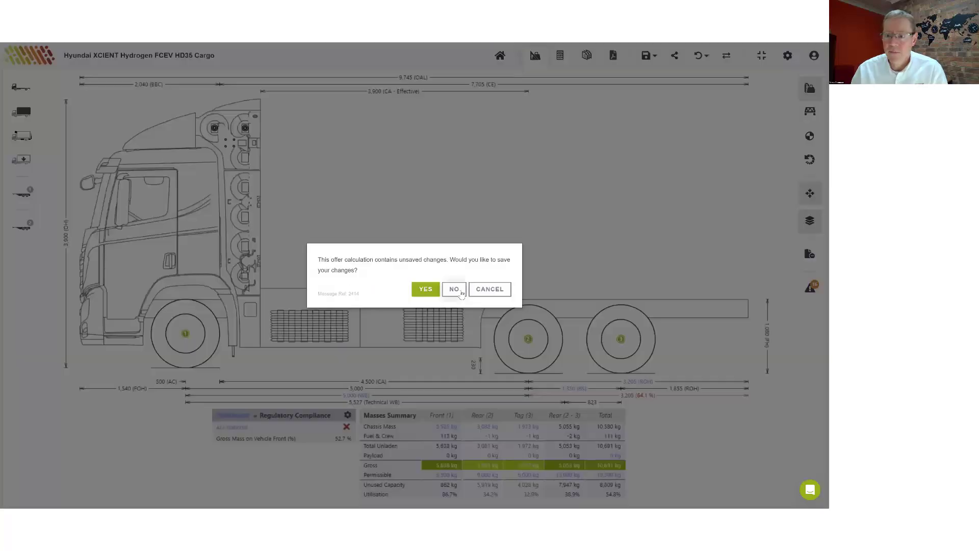
{"action": "left_click", "coordinate": [454, 289]}
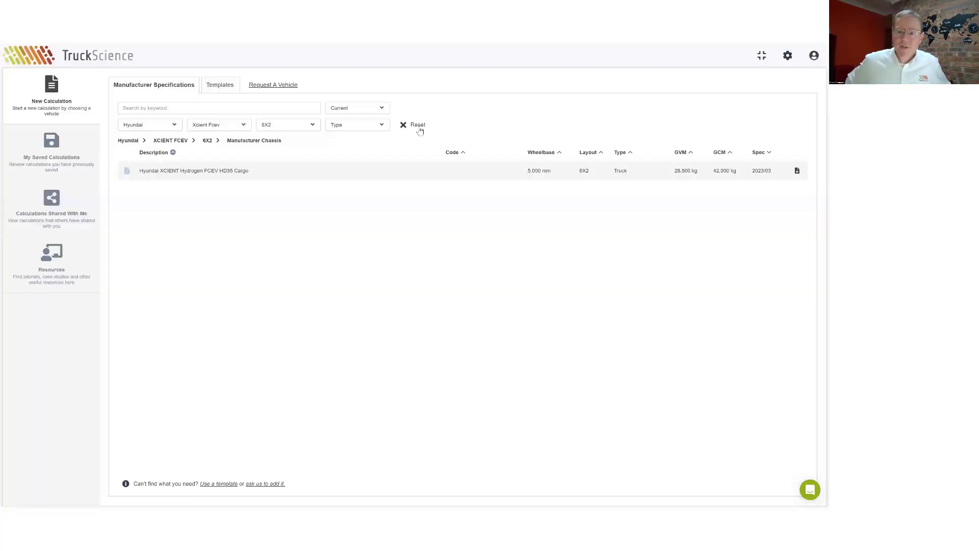
{"action": "left_click", "coordinate": [418, 126]}
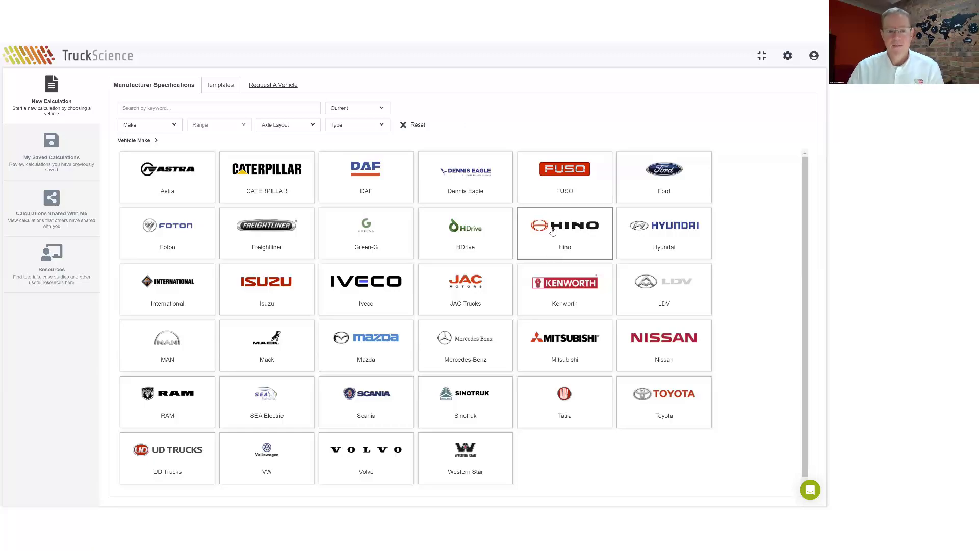
Step: Search the Hino chassis for 182 and start a calculation with the 500 GH 1828 Air Susp. of 5,100 mm wheelbase
{"action": "left_click", "coordinate": [545, 243]}
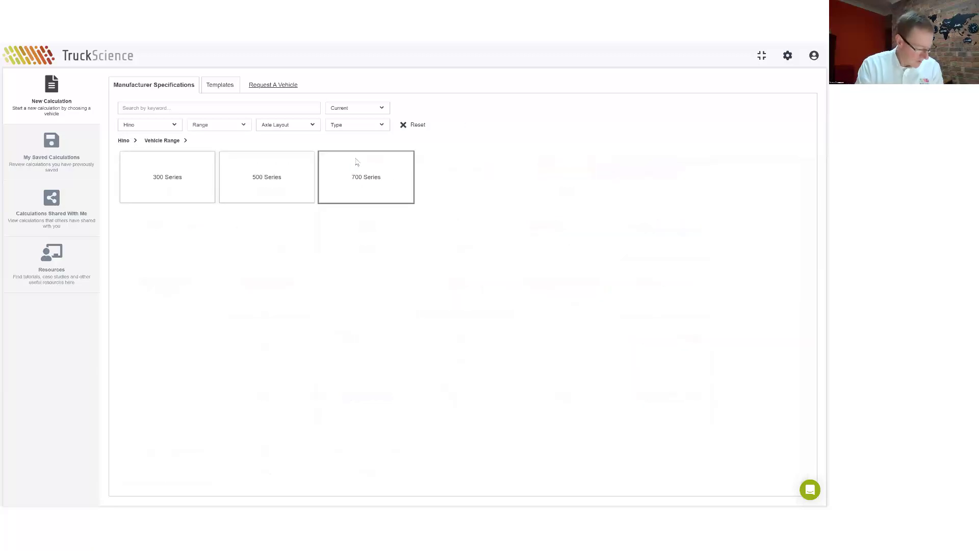
{"action": "left_click", "coordinate": [242, 109]}
{"action": "type", "text": "182"}
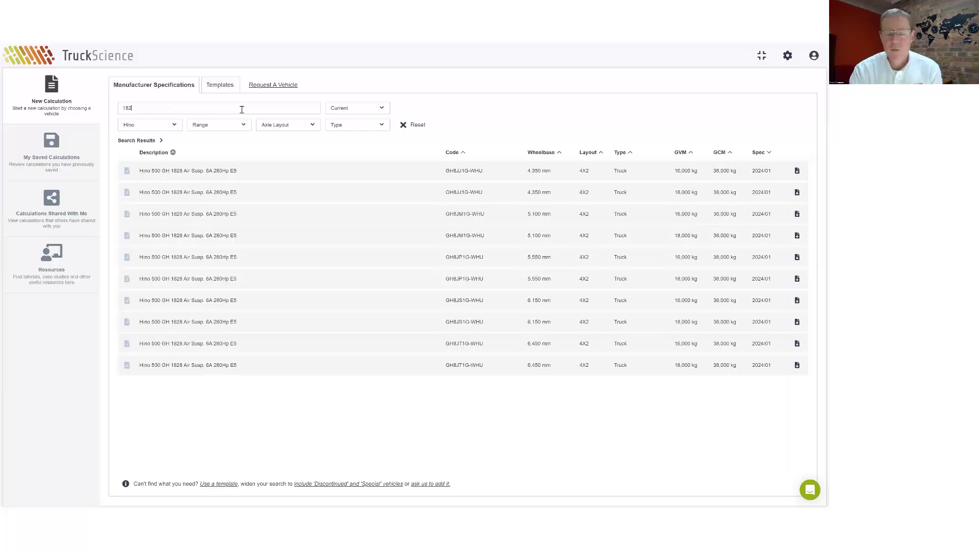
{"action": "left_click", "coordinate": [340, 217]}
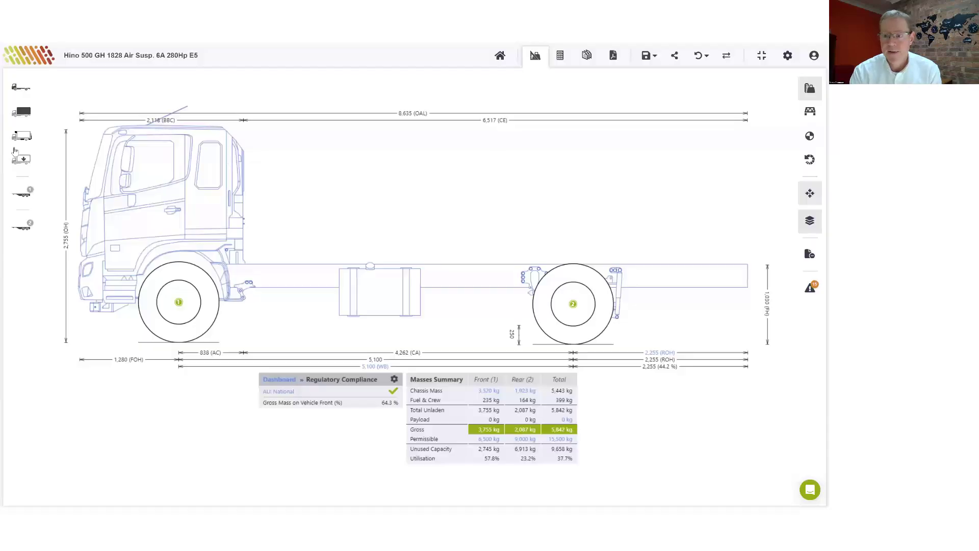
Step: Add the Tipper (External Length) (Without Cab Protector) Template body to the Hino and set its length to 4,500 mm
{"action": "left_click", "coordinate": [21, 112]}
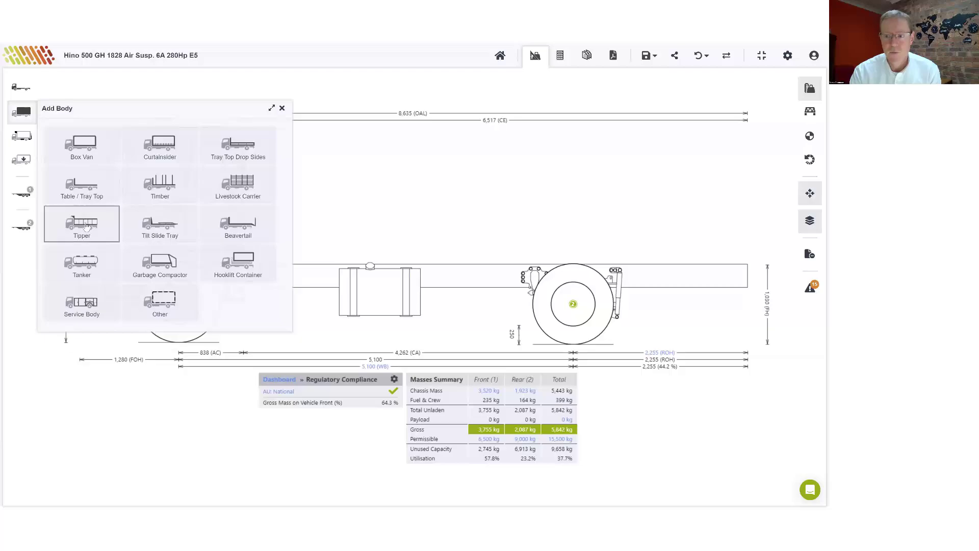
{"action": "left_click", "coordinate": [89, 215]}
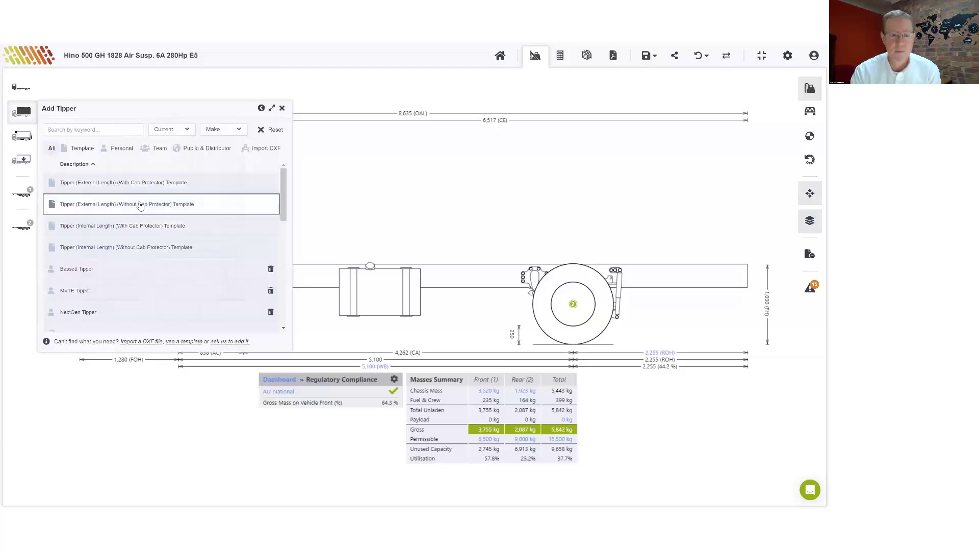
{"action": "left_click", "coordinate": [140, 204]}
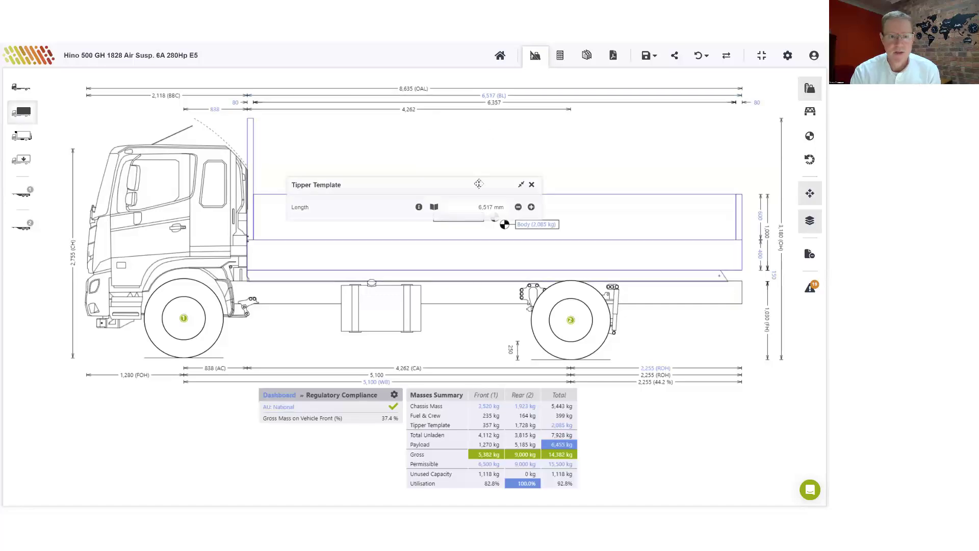
{"action": "left_click", "coordinate": [471, 212]}
{"action": "type", "text": "4500"}
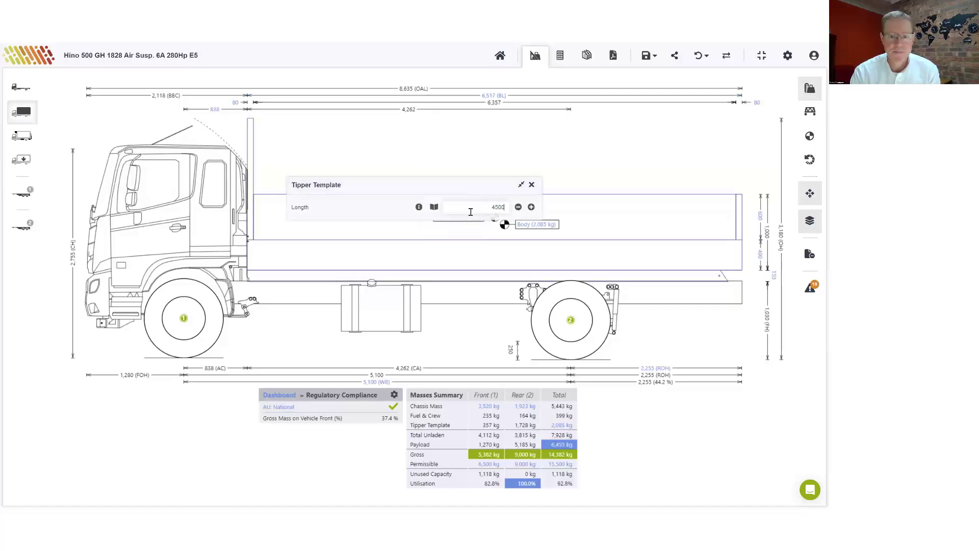
{"action": "key", "text": "Return"}
{"action": "left_click", "coordinate": [532, 185]}
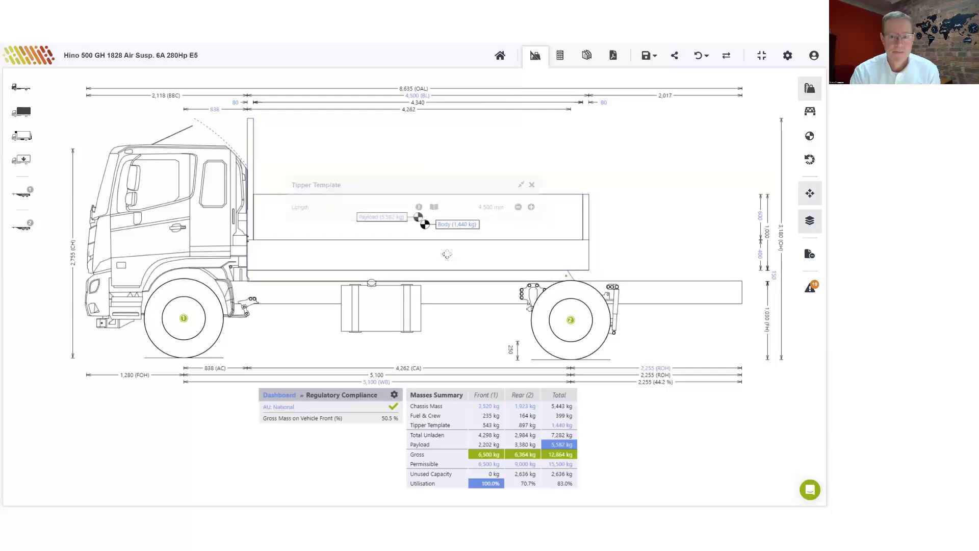
Step: Move the tipper body rearward along the chassis until its front is about 3,000 mm behind the front axle
{"action": "left_click_drag", "start_coordinate": [569, 216], "coordinate": [601, 219]}
{"action": "right_click", "coordinate": [601, 220]}
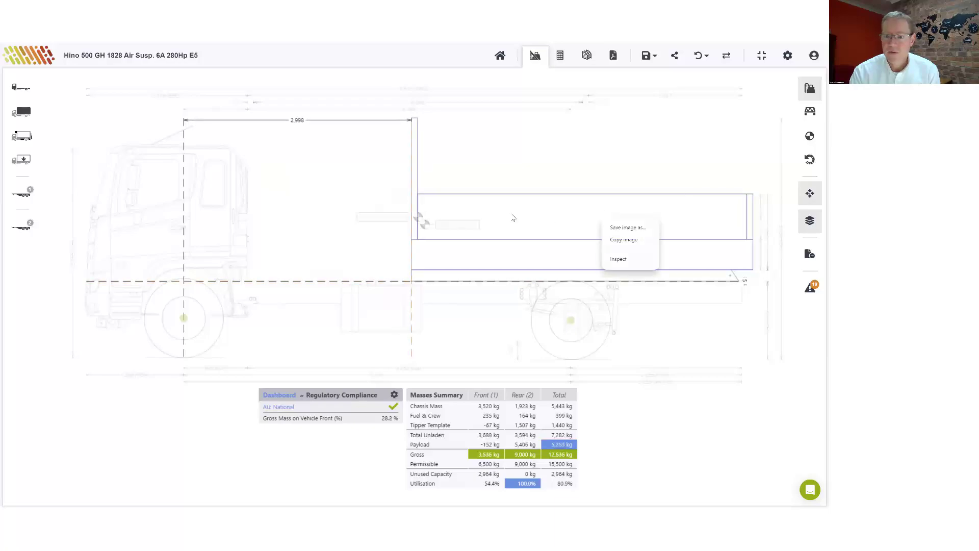
{"action": "left_click", "coordinate": [380, 200]}
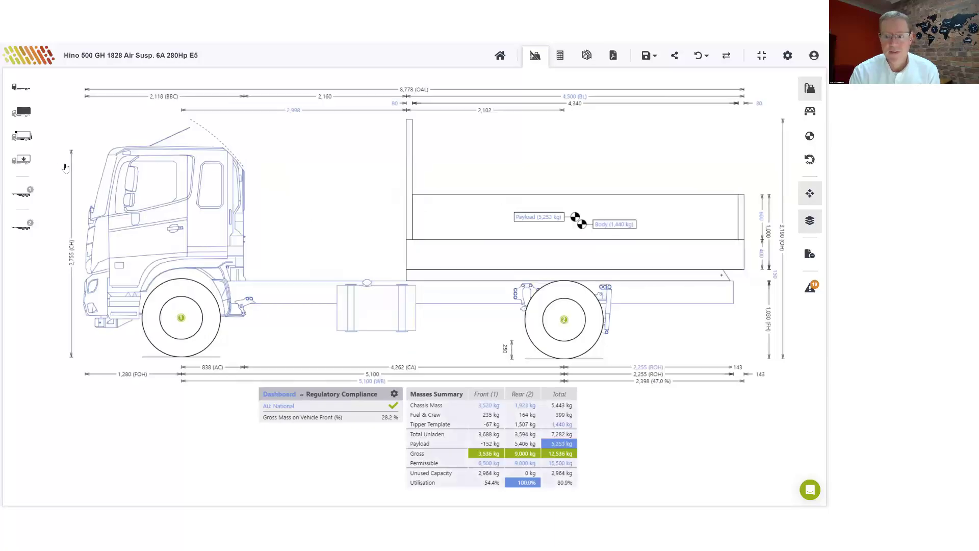
Step: Add the Other Equipment Template and shift it slightly rearward in the gap between the cab and the tipper body
{"action": "left_click", "coordinate": [21, 136]}
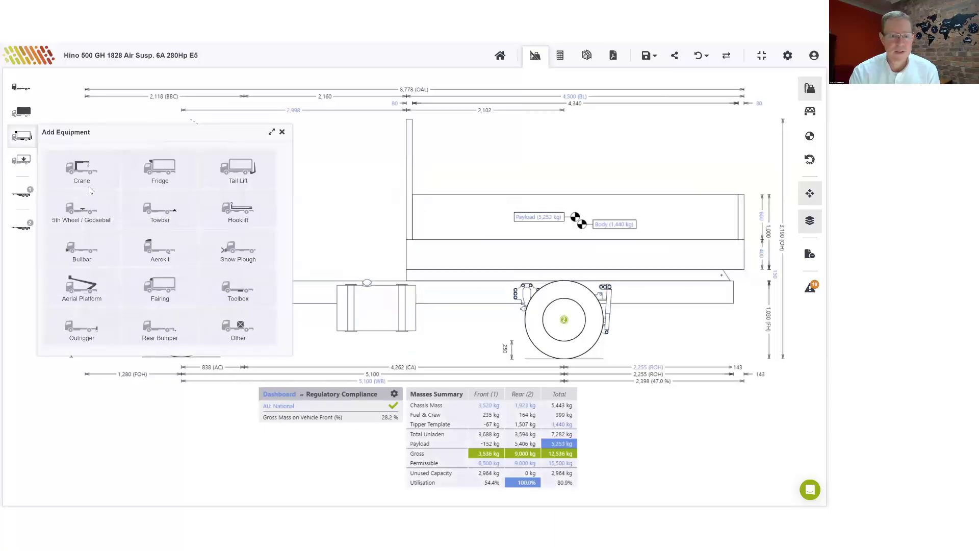
{"action": "left_click", "coordinate": [234, 327]}
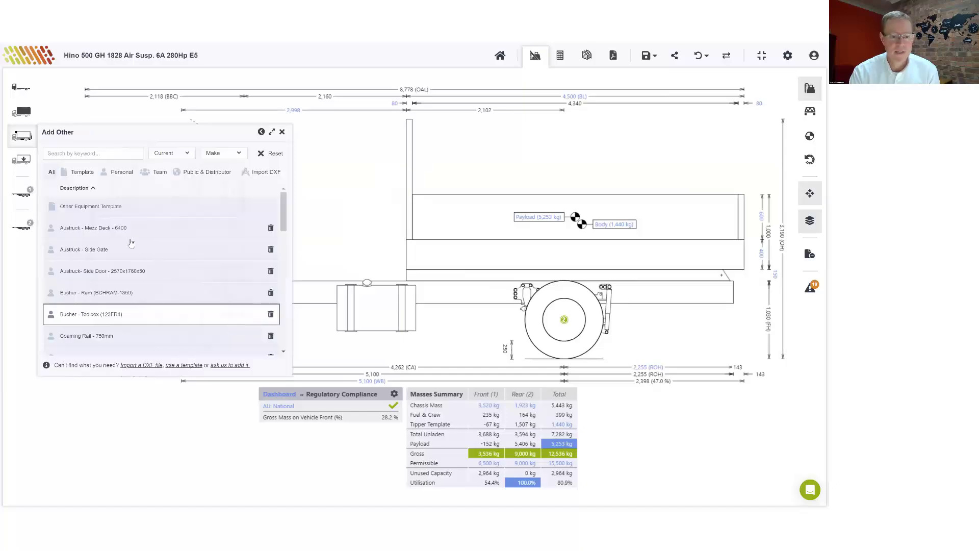
{"action": "left_click", "coordinate": [133, 208]}
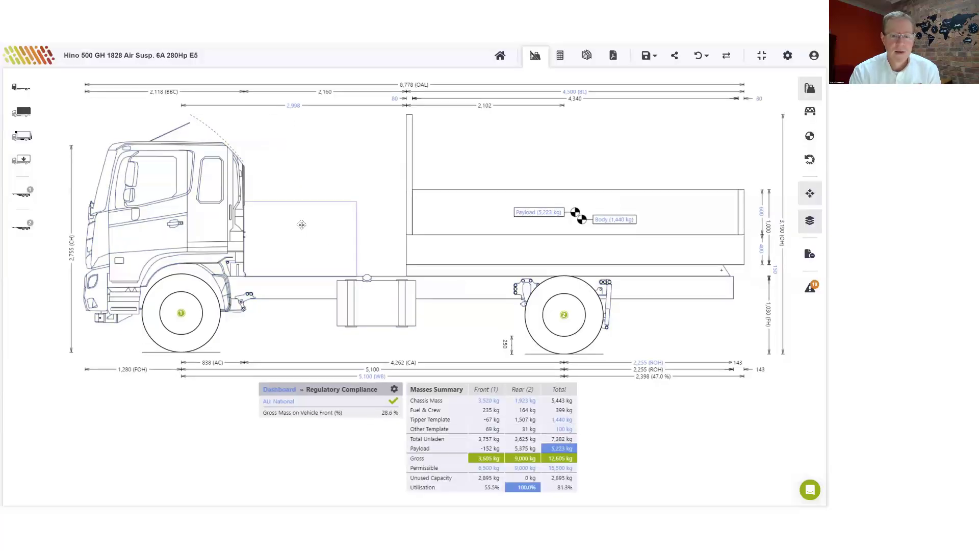
{"action": "mouse_move", "coordinate": [301, 225]}
{"action": "left_mouse_down"}
{"action": "mouse_move", "coordinate": [331, 223]}
{"action": "mouse_move", "coordinate": [334, 203]}
{"action": "mouse_move", "coordinate": [339, 218]}
{"action": "left_mouse_up"}
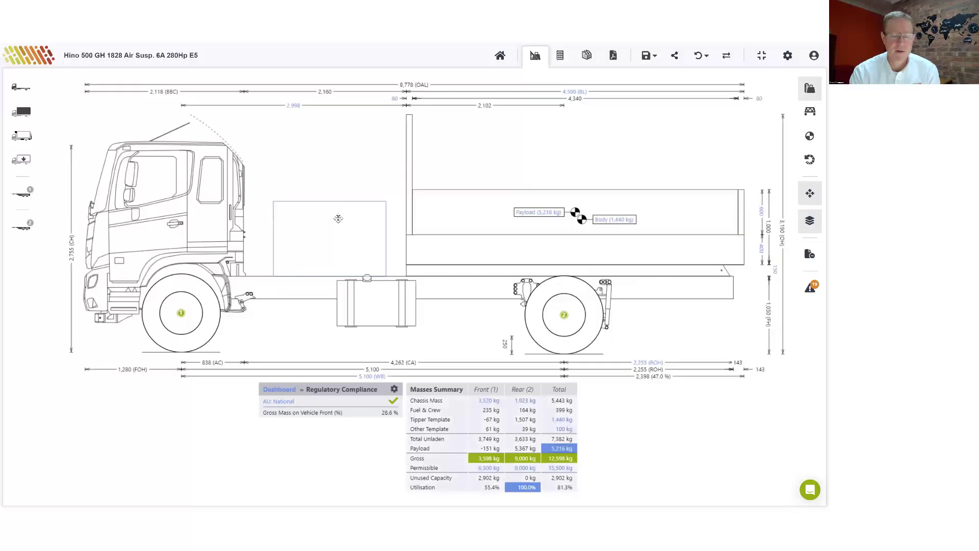
Step: In the top view, set the Other Template equipment's width to 2,490 mm and shift it slightly rearward towards the tipper body
{"action": "left_click", "coordinate": [339, 219]}
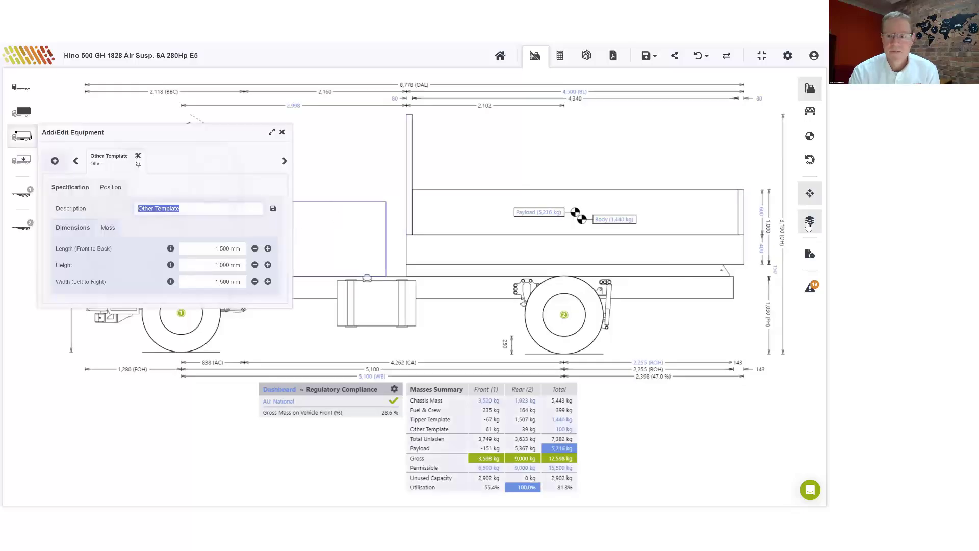
{"action": "mouse_move", "coordinate": [810, 195]}
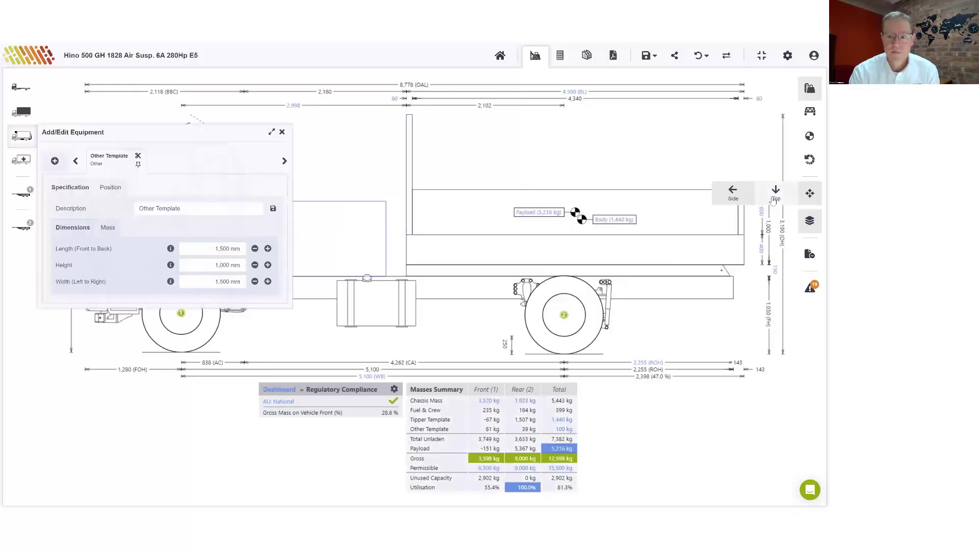
{"action": "left_click", "coordinate": [775, 196]}
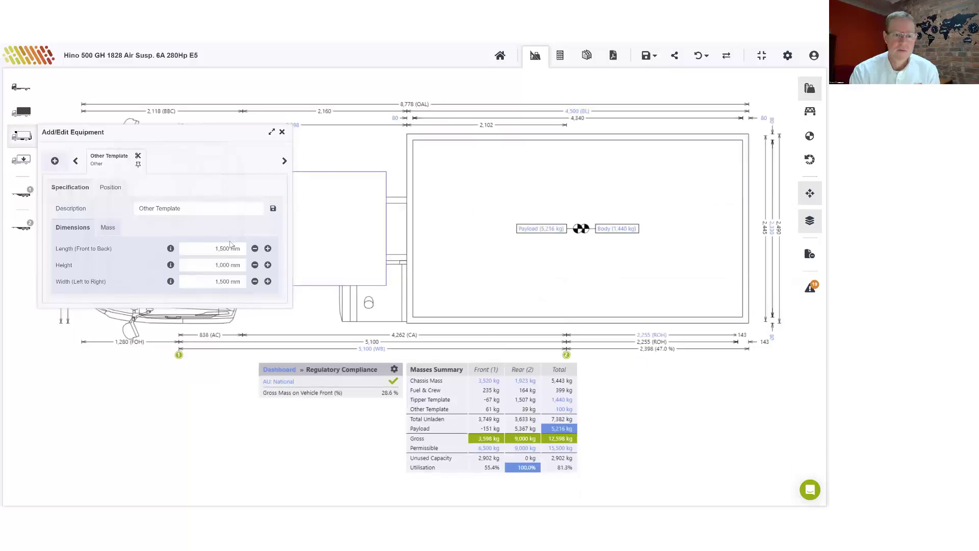
{"action": "left_click", "coordinate": [213, 281]}
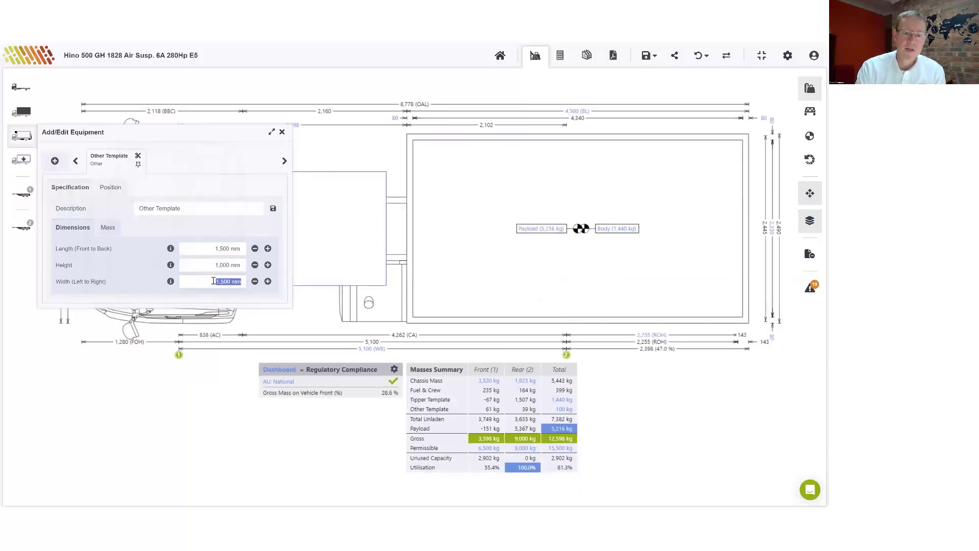
{"action": "type", "text": "2,4"}
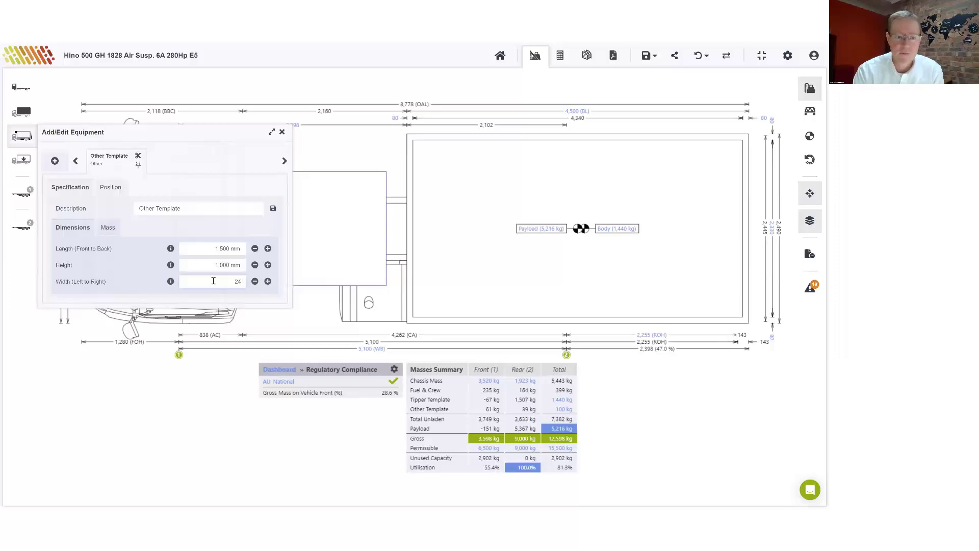
{"action": "type", "text": "90"}
{"action": "key", "text": "Return"}
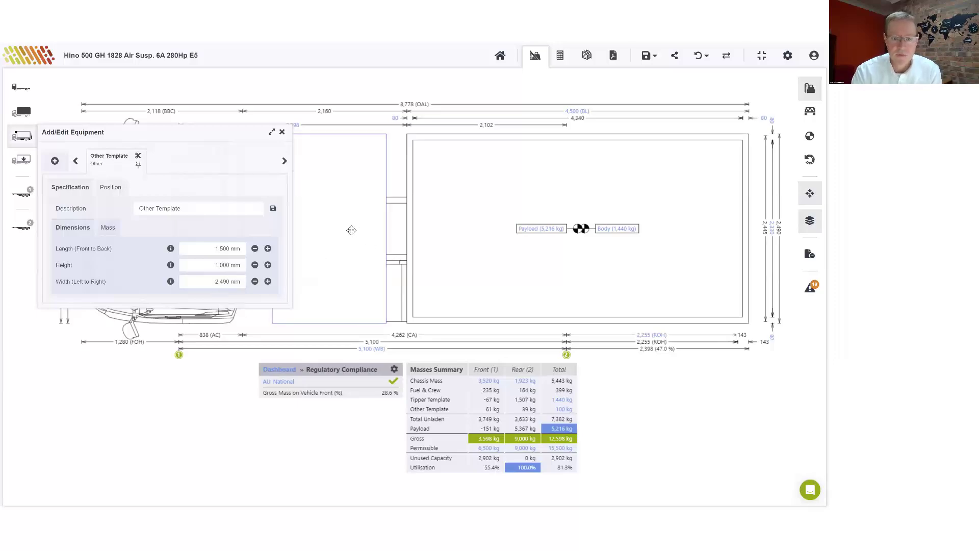
{"action": "left_click_drag", "start_coordinate": [351, 230], "coordinate": [364, 229]}
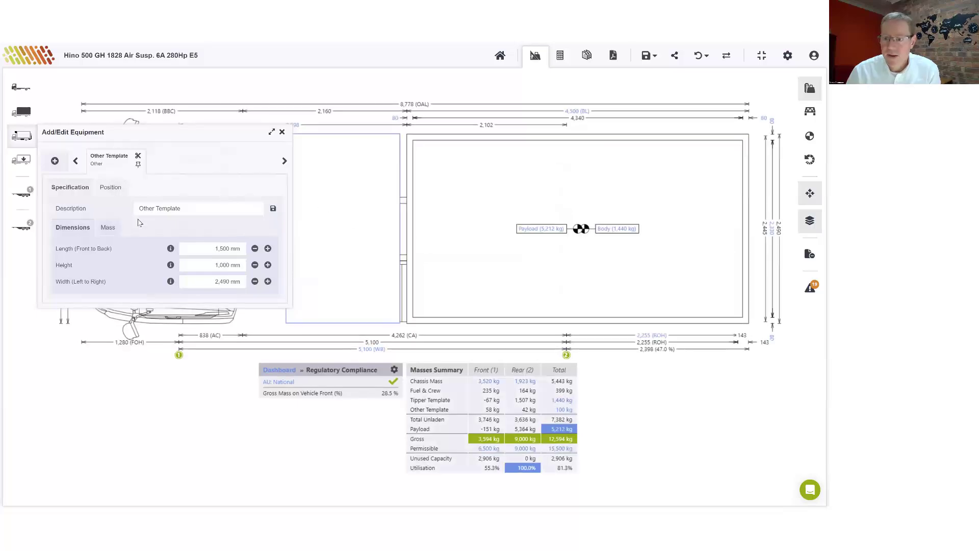
Step: Set the Other Template equipment's mass to 200 kg and return to the side view of the truck
{"action": "left_click", "coordinate": [108, 228]}
{"action": "left_click", "coordinate": [198, 244]}
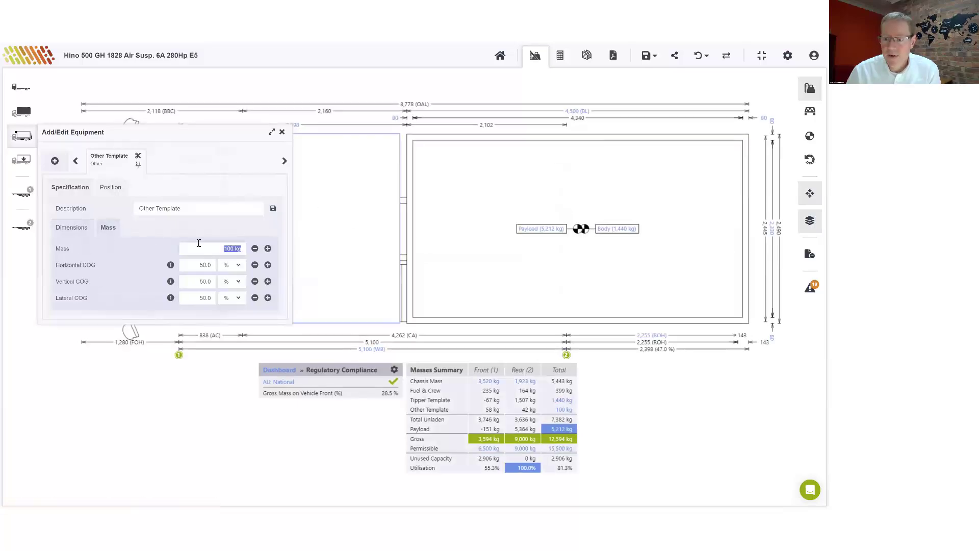
{"action": "type", "text": "200"}
{"action": "key", "text": "Tab"}
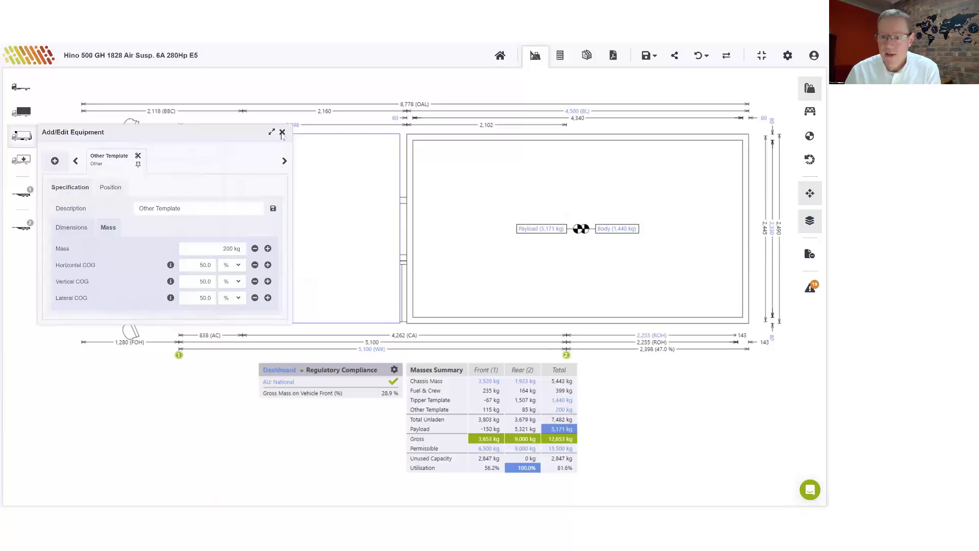
{"action": "left_click", "coordinate": [282, 133]}
{"action": "mouse_move", "coordinate": [810, 193]}
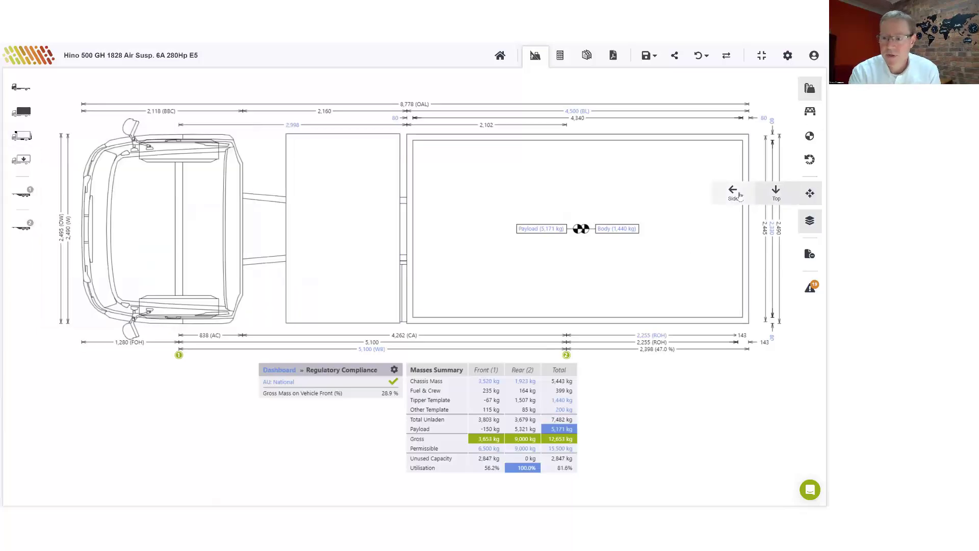
{"action": "left_click", "coordinate": [733, 193]}
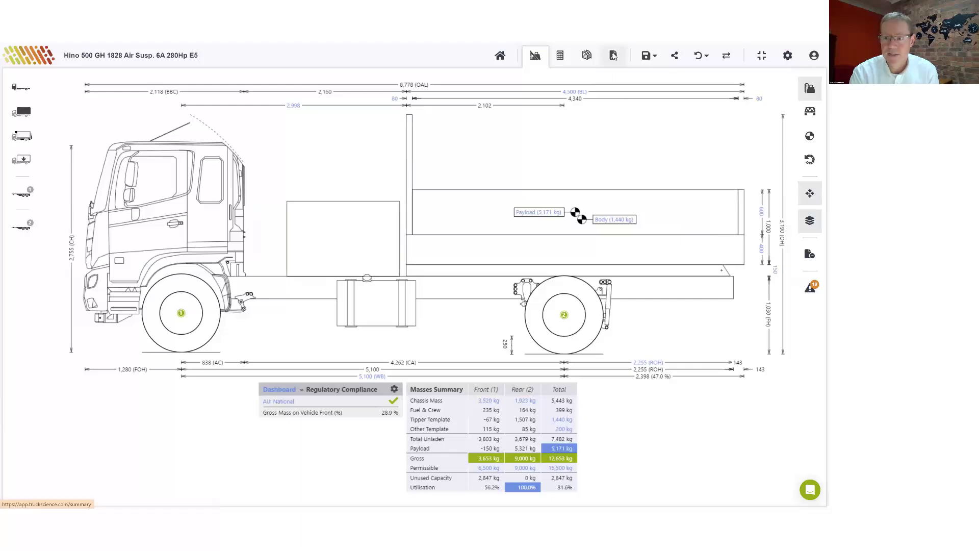
Step: Preview the PDF report, examine the report settings for company logo, paper size and included views, and return to the configuration drawing
{"action": "left_click", "coordinate": [613, 55]}
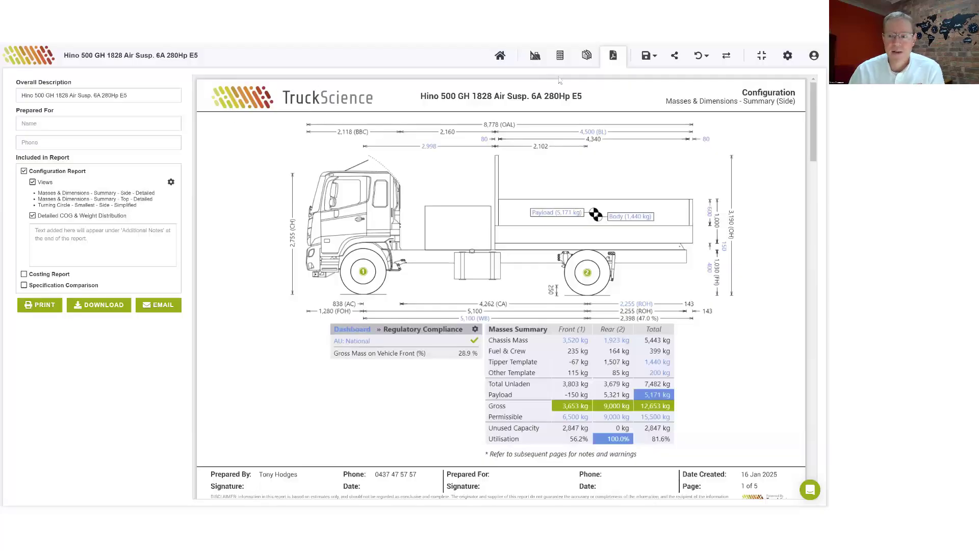
{"action": "left_click", "coordinate": [785, 55]}
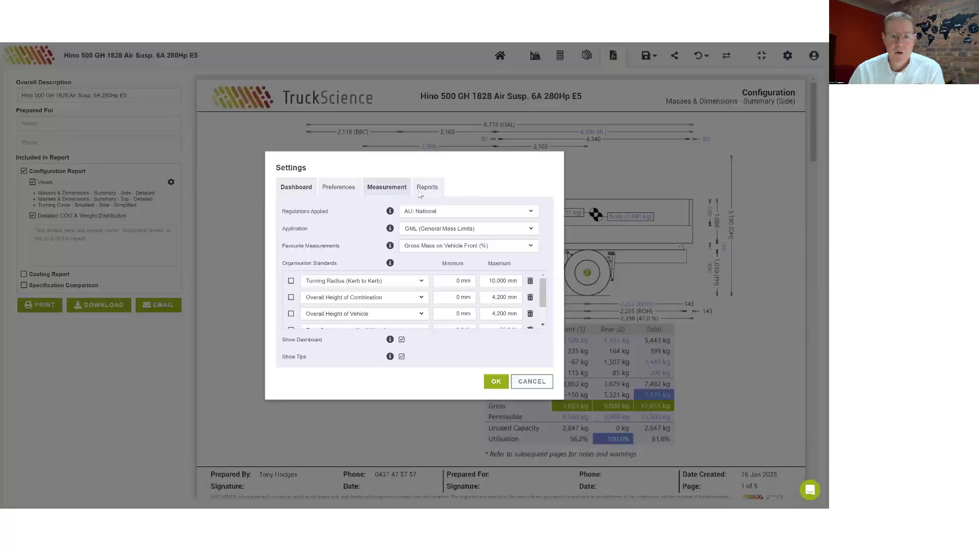
{"action": "left_click", "coordinate": [421, 190]}
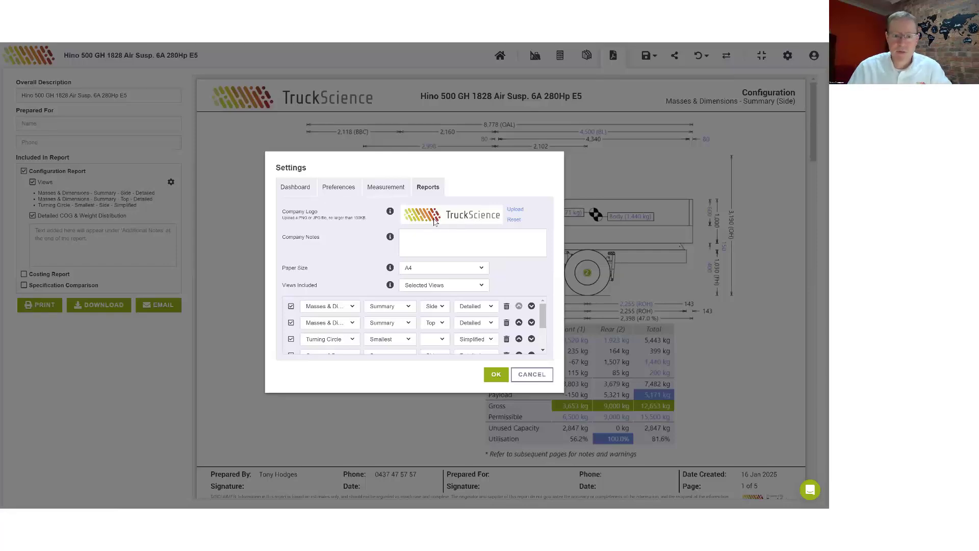
{"action": "left_click", "coordinate": [531, 374]}
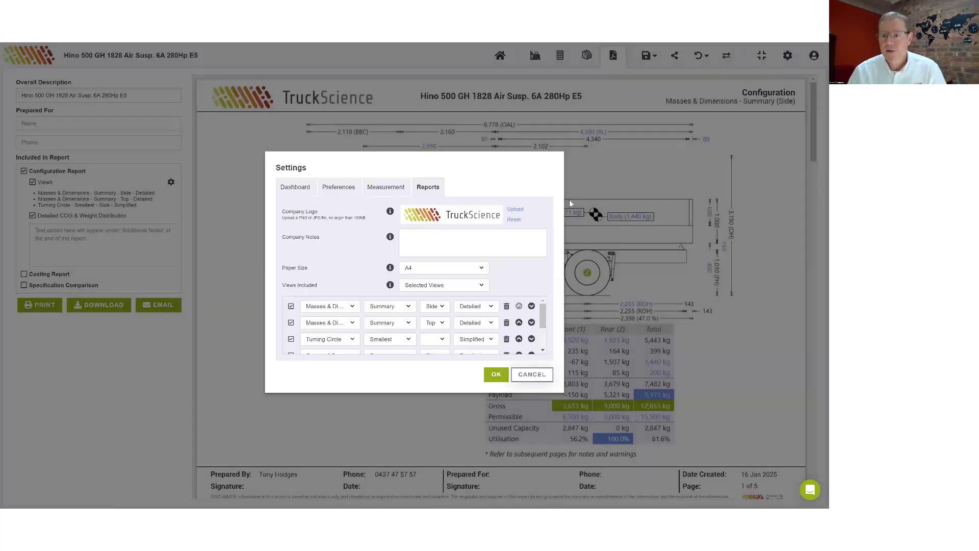
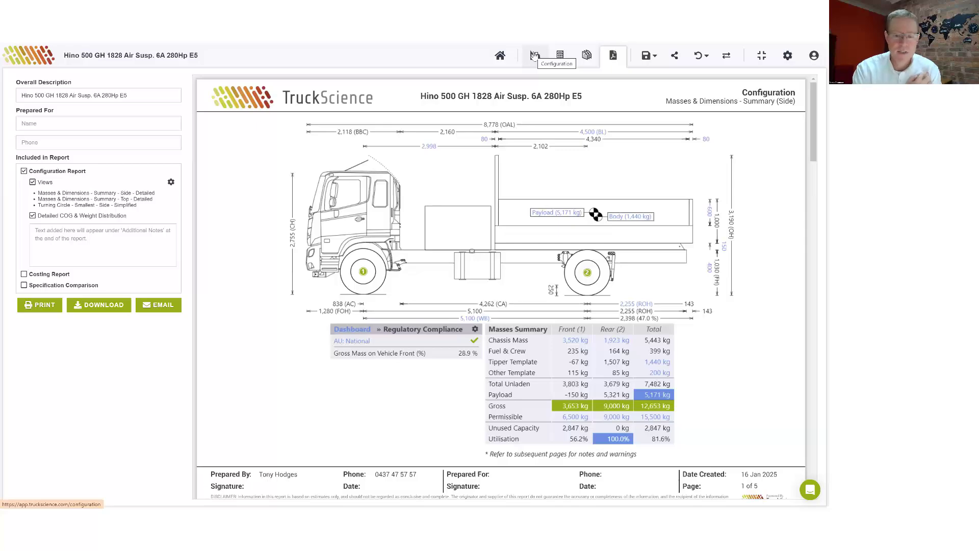
{"action": "left_click", "coordinate": [534, 55]}
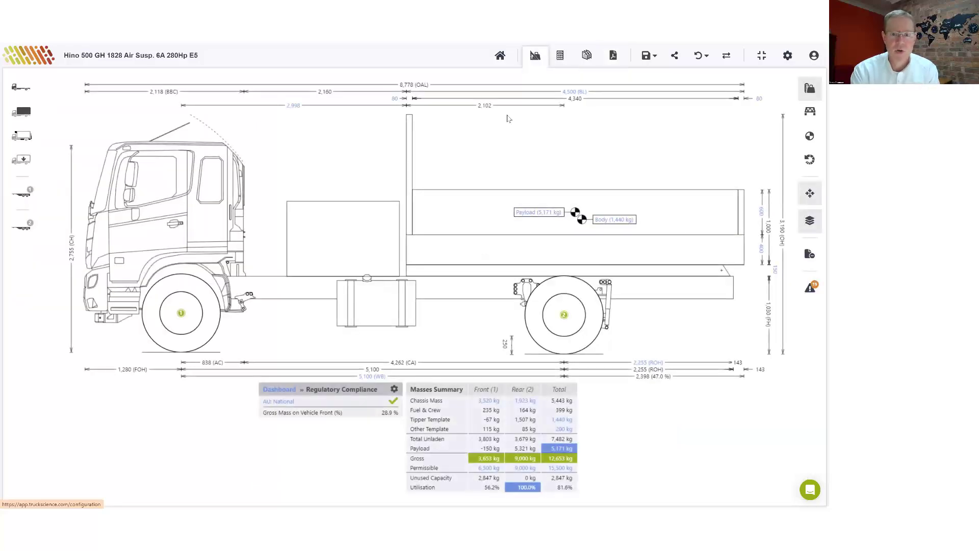
{"action": "left_click", "coordinate": [21, 112]}
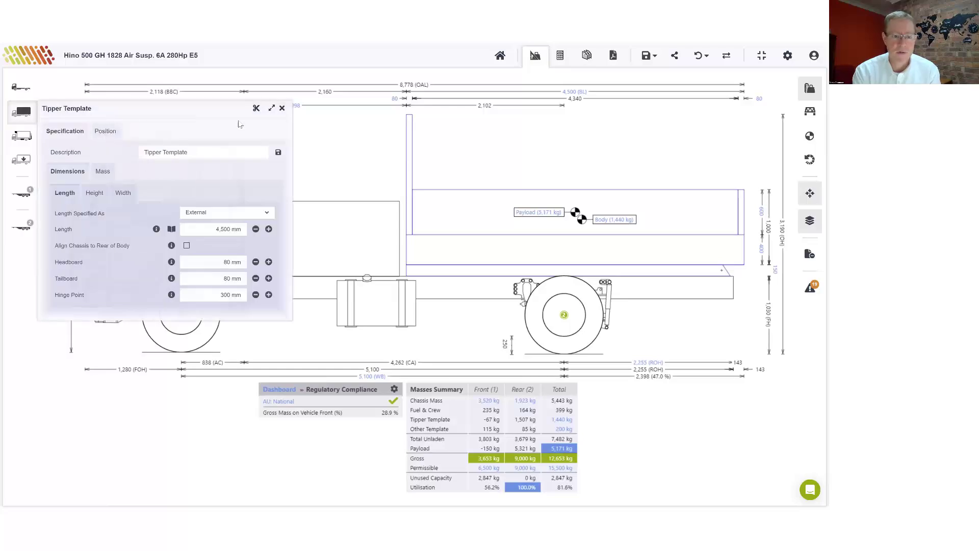
{"action": "left_click", "coordinate": [282, 108]}
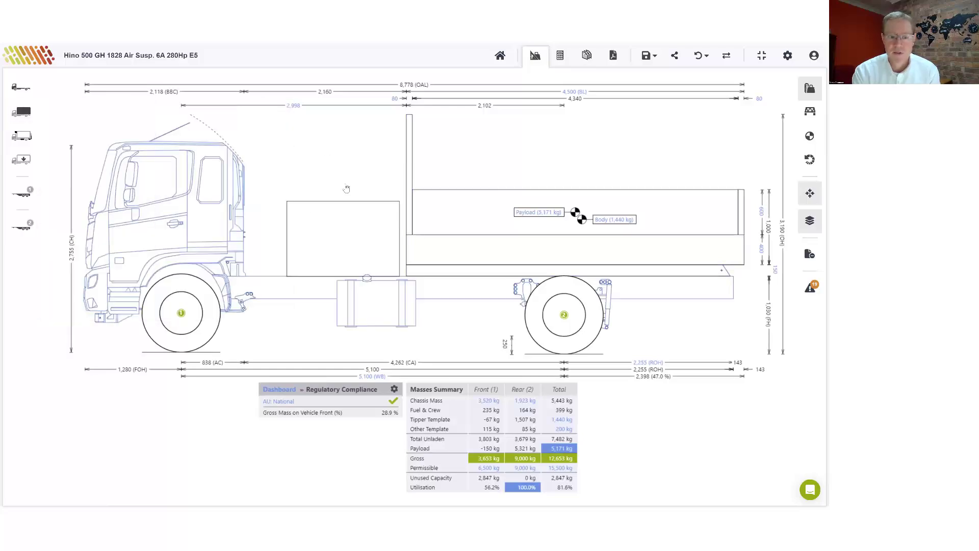
{"action": "left_click", "coordinate": [500, 56]}
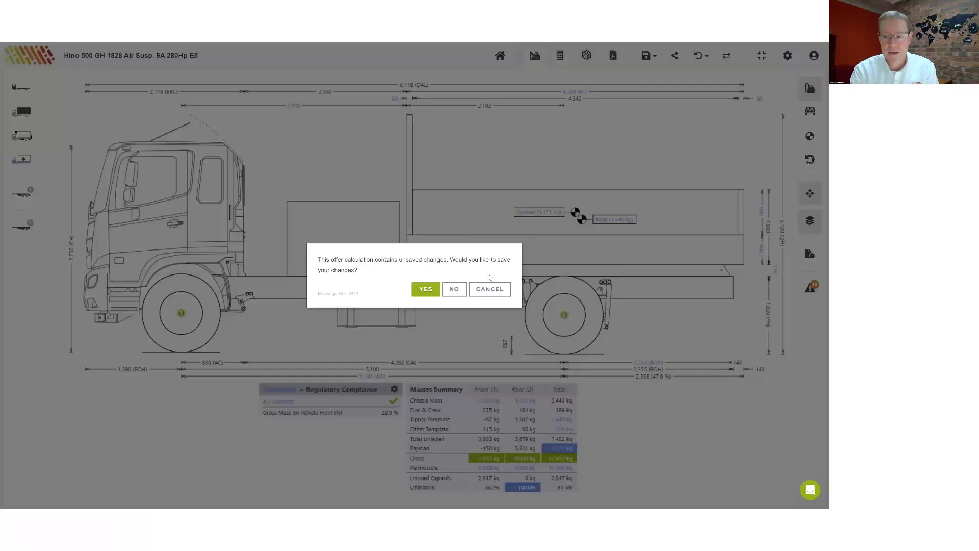
{"action": "left_click", "coordinate": [490, 289]}
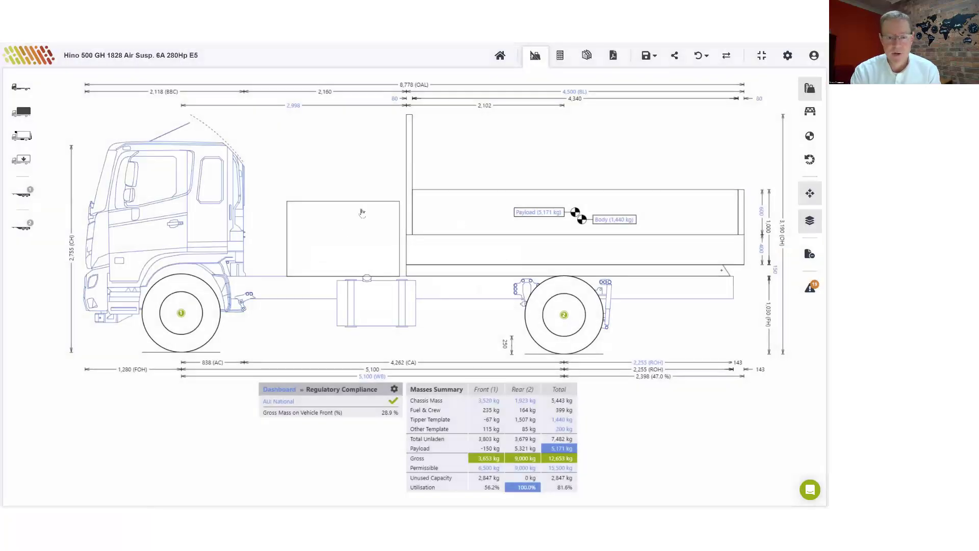
Step: Remove the Other Template equipment and the tipper body from the Hino chassis
{"action": "left_click", "coordinate": [346, 236]}
{"action": "left_click", "coordinate": [137, 156]}
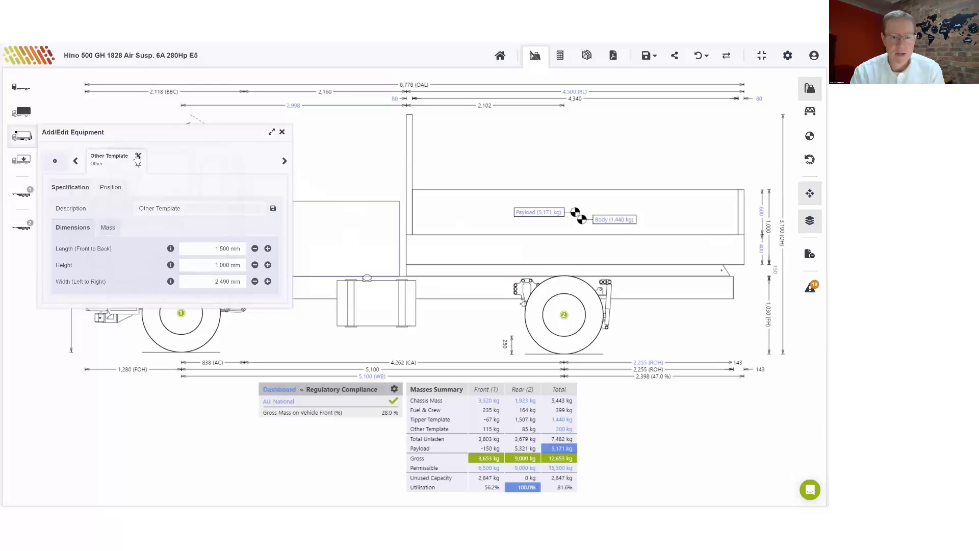
{"action": "left_click", "coordinate": [482, 228]}
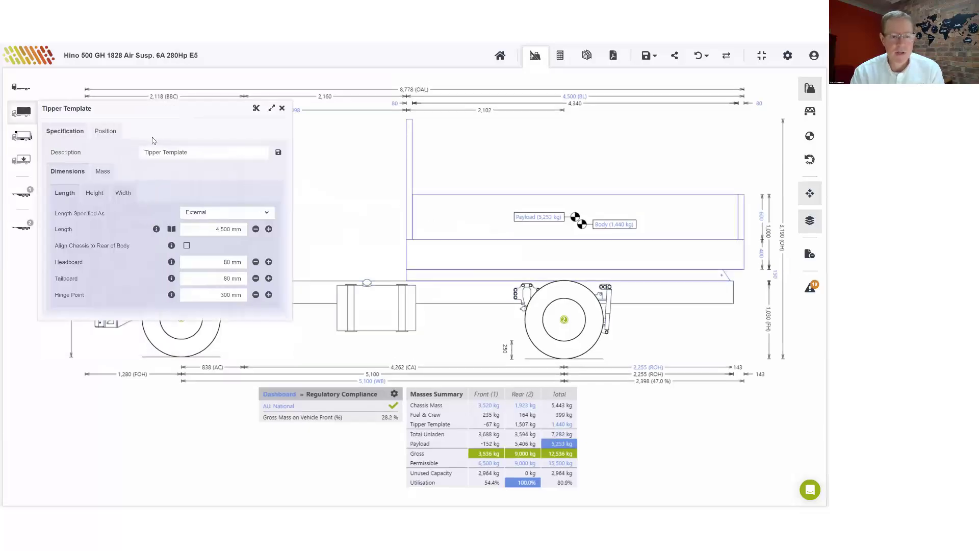
{"action": "left_click", "coordinate": [257, 108]}
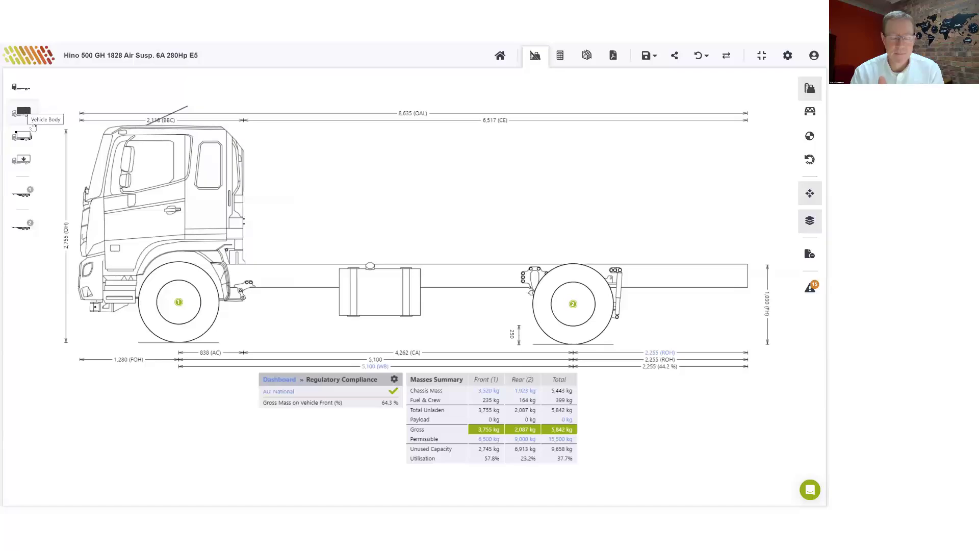
Step: Browse the library's list of box van bodies without adding one
{"action": "left_click", "coordinate": [23, 112]}
{"action": "left_click", "coordinate": [95, 148]}
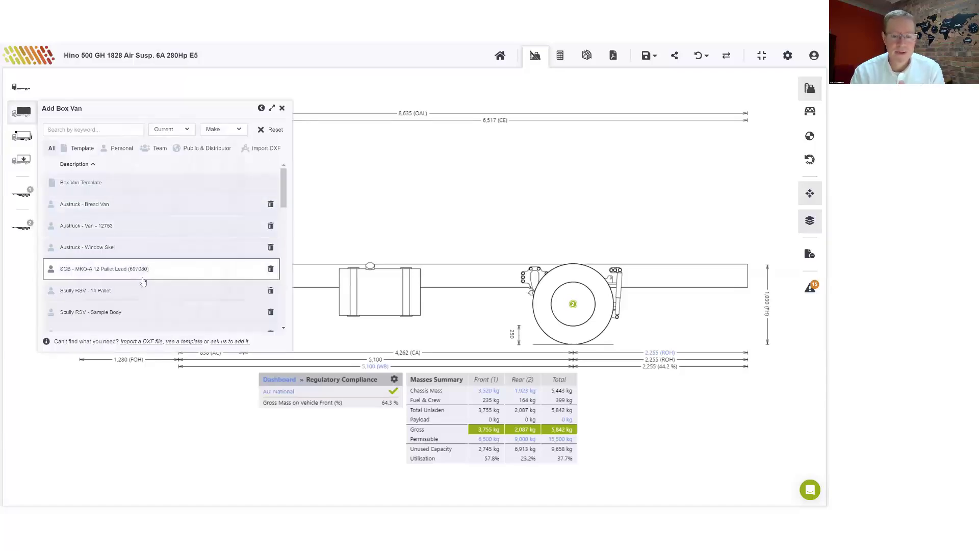
{"action": "scroll", "coordinate": [132, 196], "scroll_direction": "down", "scroll_amount": 5}
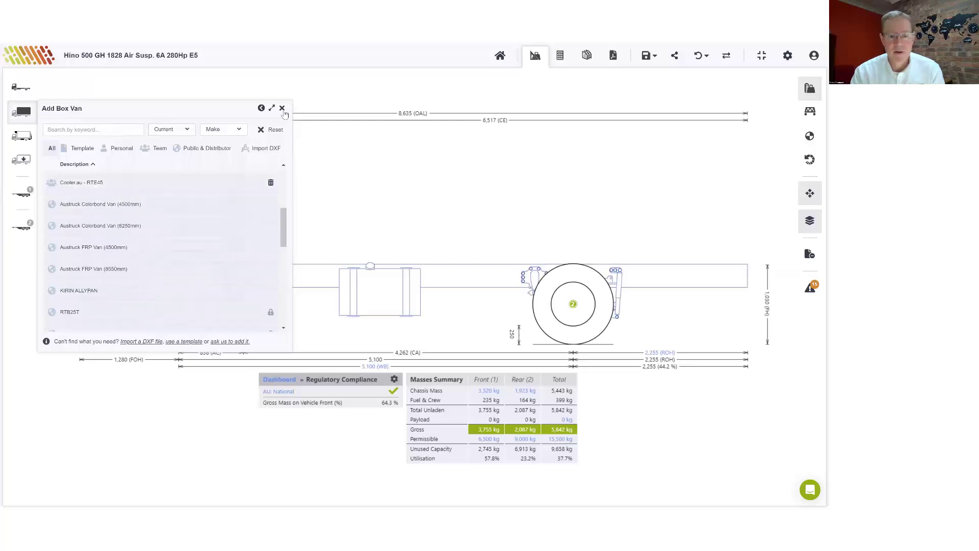
{"action": "scroll", "coordinate": [201, 254], "scroll_direction": "up", "scroll_amount": 5}
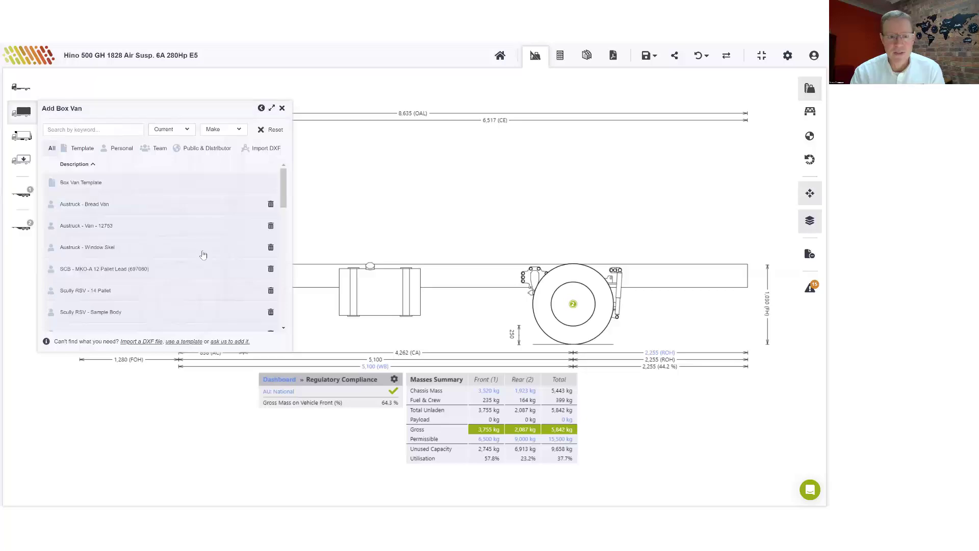
{"action": "left_click", "coordinate": [281, 108]}
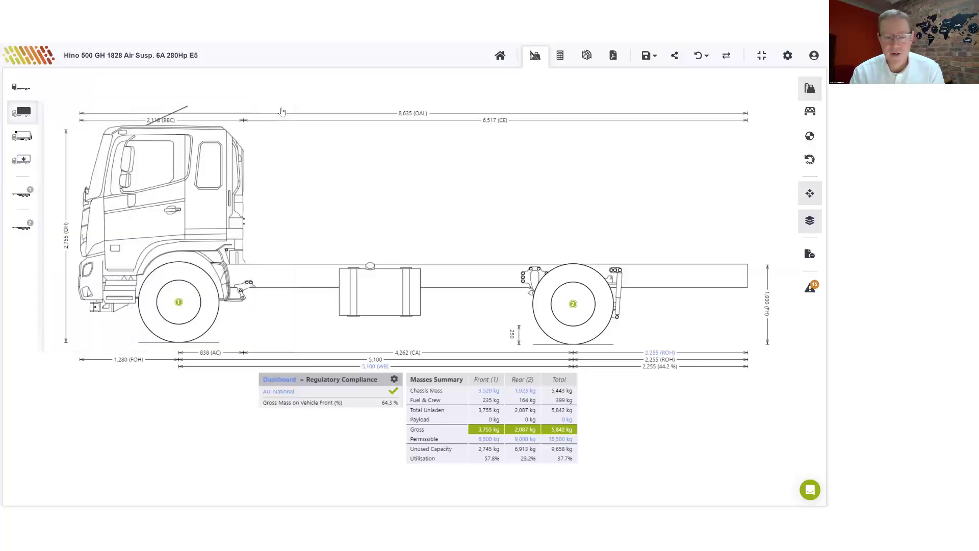
Step: Look at the DXF import wizard for box van bodies and leave it without uploading a file
{"action": "left_click", "coordinate": [23, 112]}
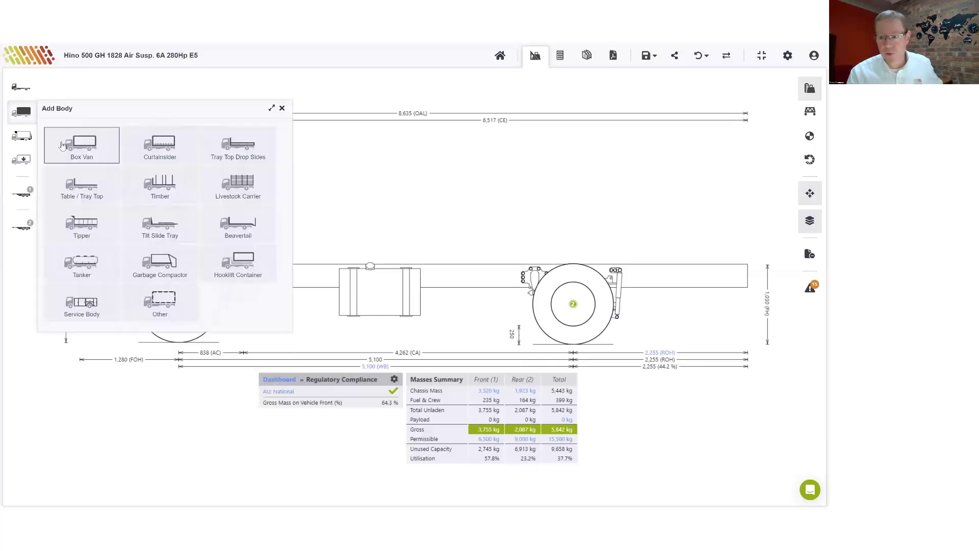
{"action": "left_click", "coordinate": [61, 145]}
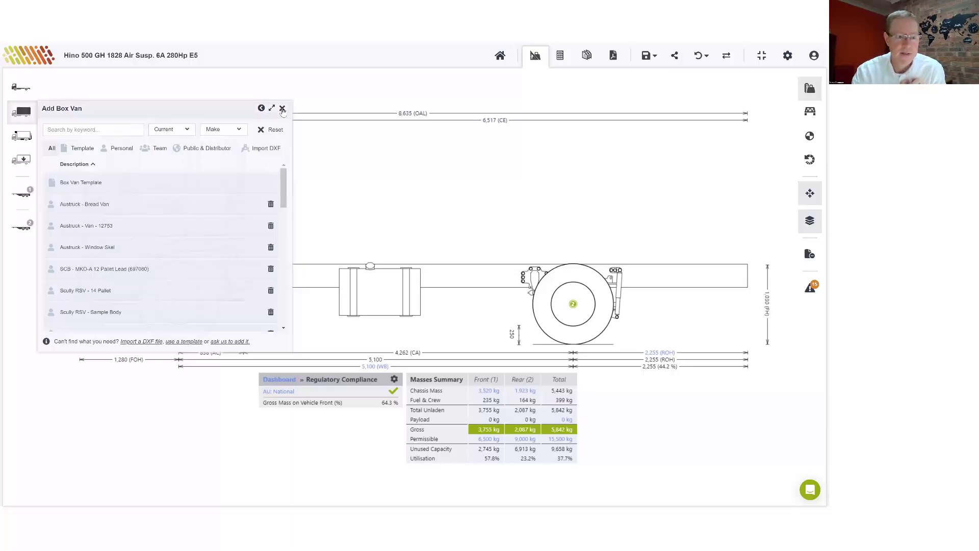
{"action": "left_click", "coordinate": [263, 148]}
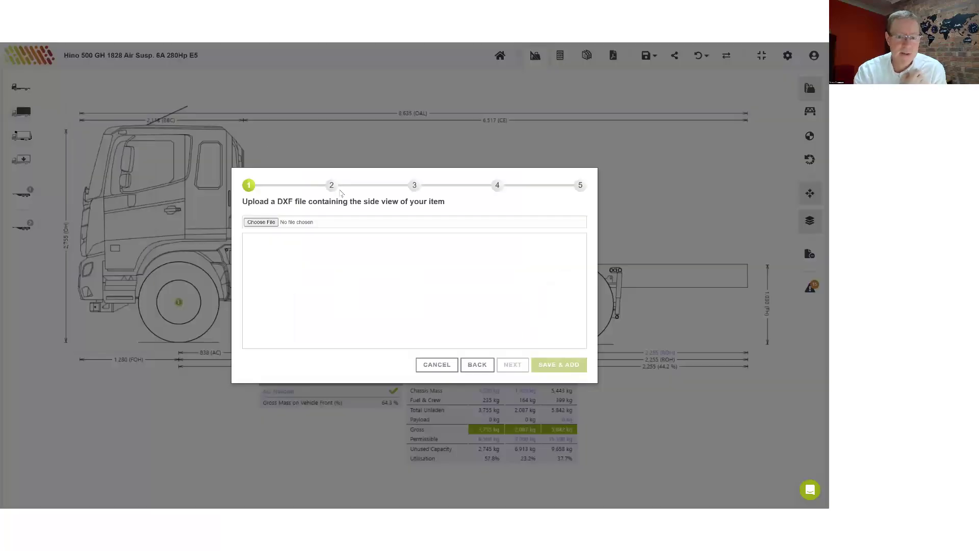
{"action": "left_click", "coordinate": [437, 365]}
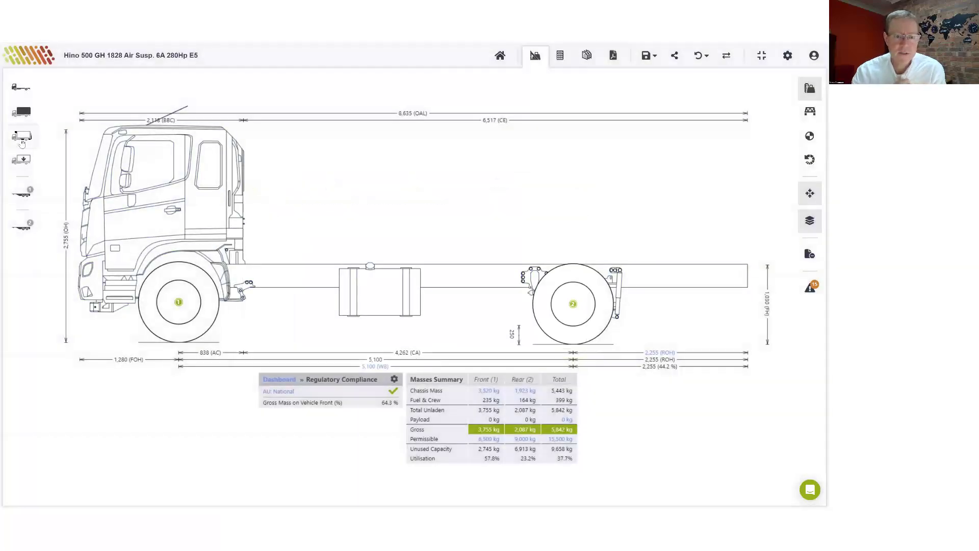
Step: Search the towbar library for 1400b and add the Bartlett BT1400B-BK16D towbar to the Hino chassis
{"action": "left_click", "coordinate": [22, 135]}
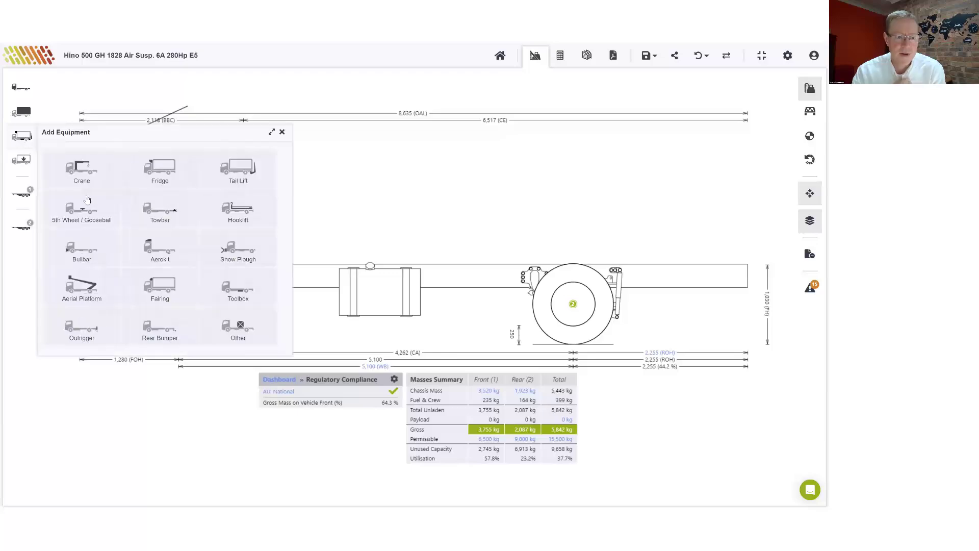
{"action": "left_click", "coordinate": [155, 209]}
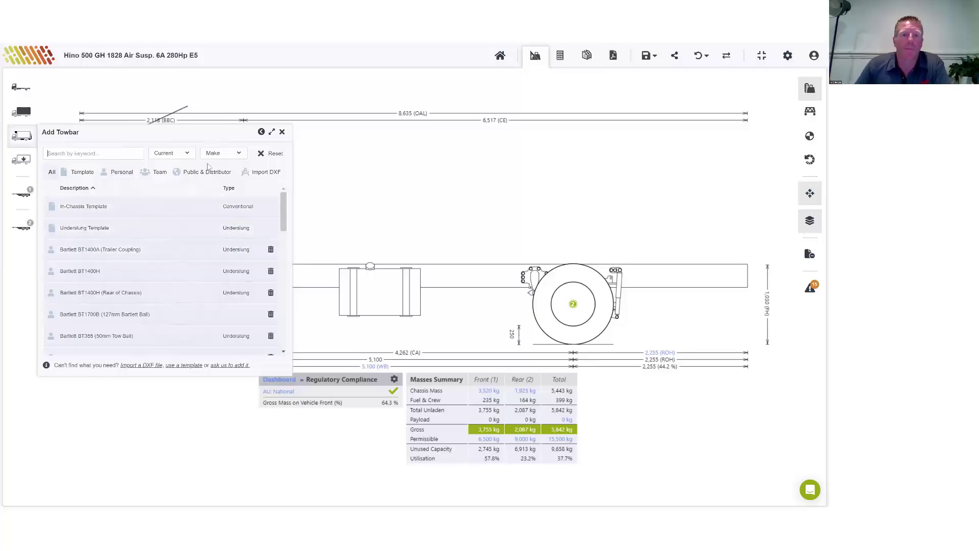
{"action": "type", "text": "140"}
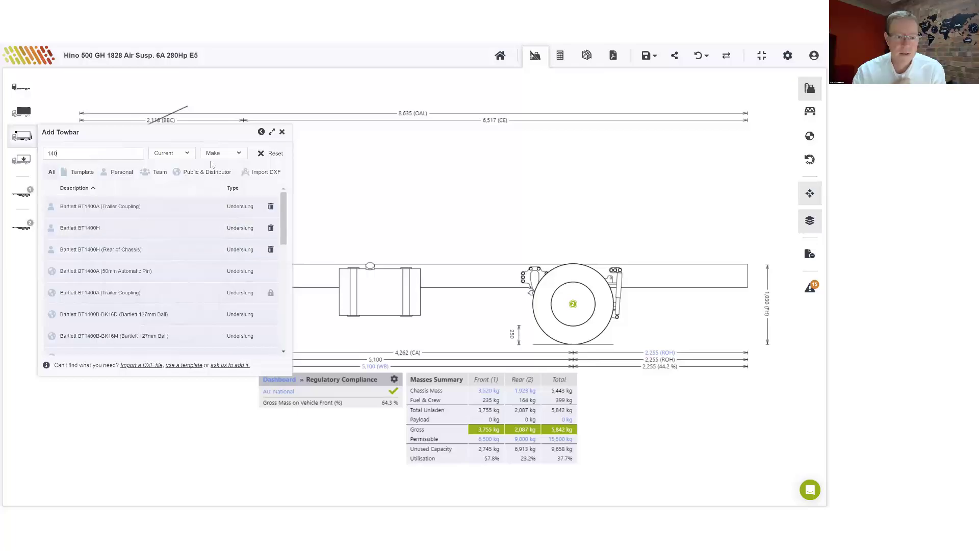
{"action": "type", "text": "0b"}
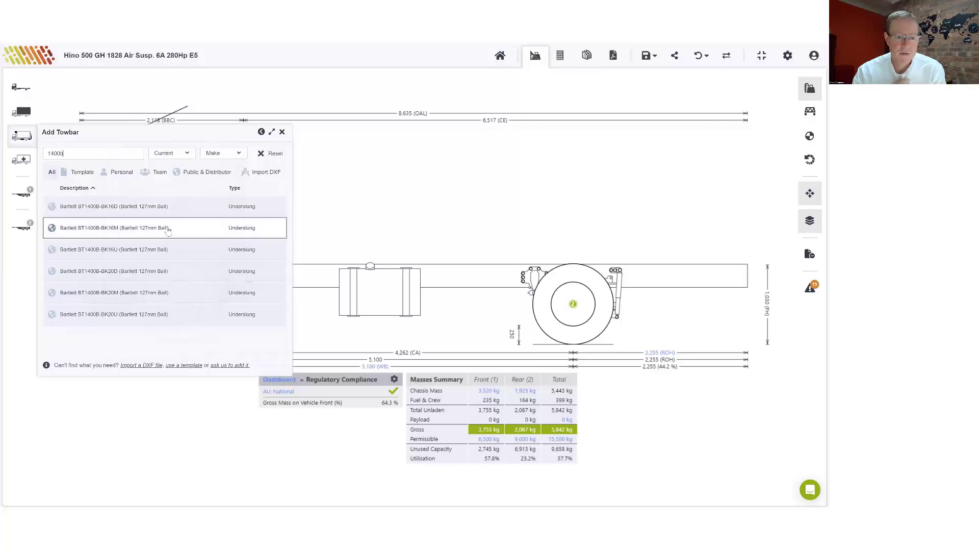
{"action": "left_click", "coordinate": [168, 229]}
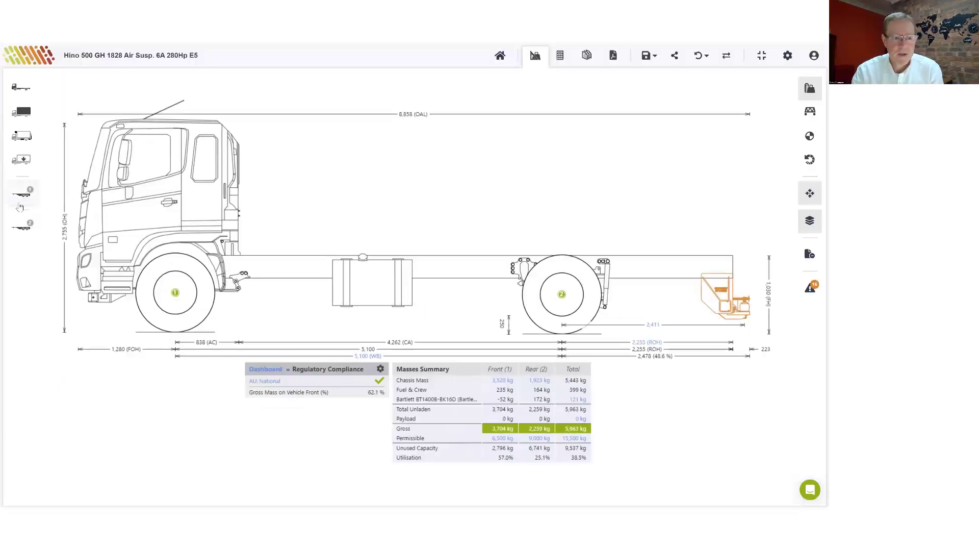
Step: Couple the library's Pig Trailer - 2 Axle to the truck and move the towbar up and rearward to 2,431 mm behind the rear axle
{"action": "left_click", "coordinate": [21, 195]}
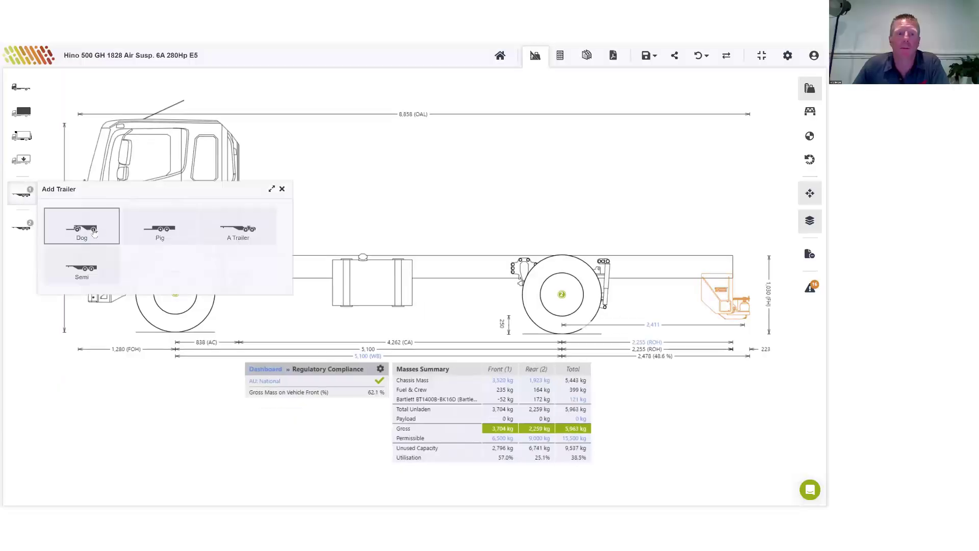
{"action": "left_click", "coordinate": [150, 228]}
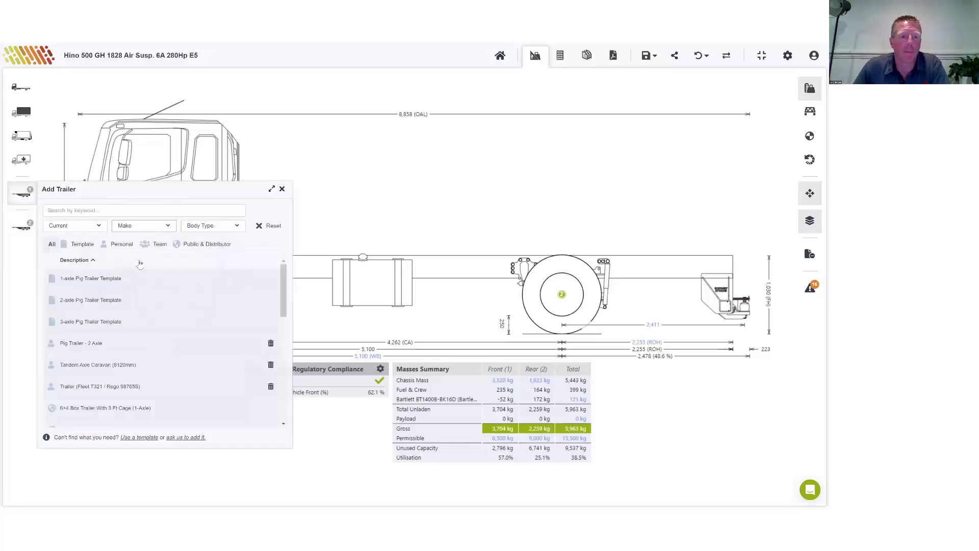
{"action": "left_click", "coordinate": [144, 346]}
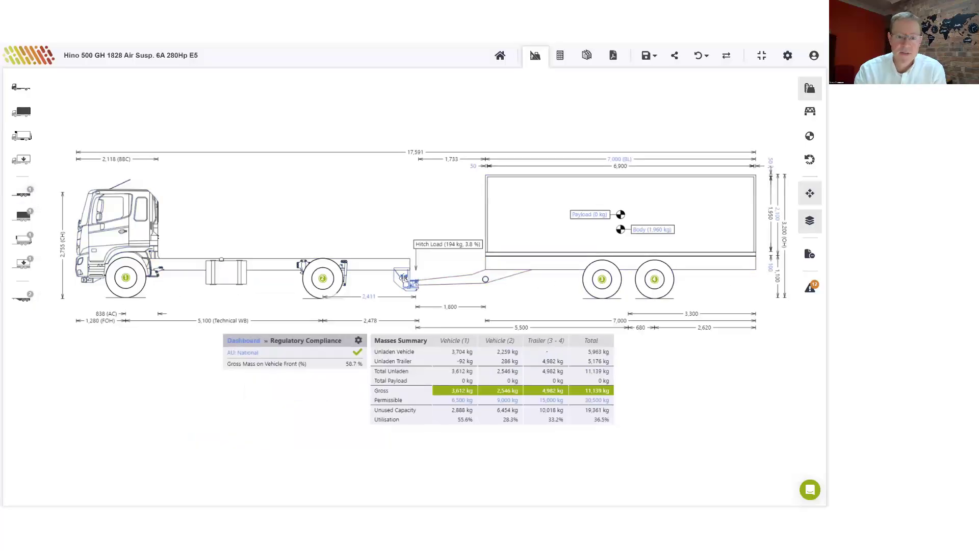
{"action": "mouse_move", "coordinate": [404, 282]}
{"action": "left_mouse_down"}
{"action": "mouse_move", "coordinate": [551, 280]}
{"action": "mouse_move", "coordinate": [540, 274]}
{"action": "left_mouse_up"}
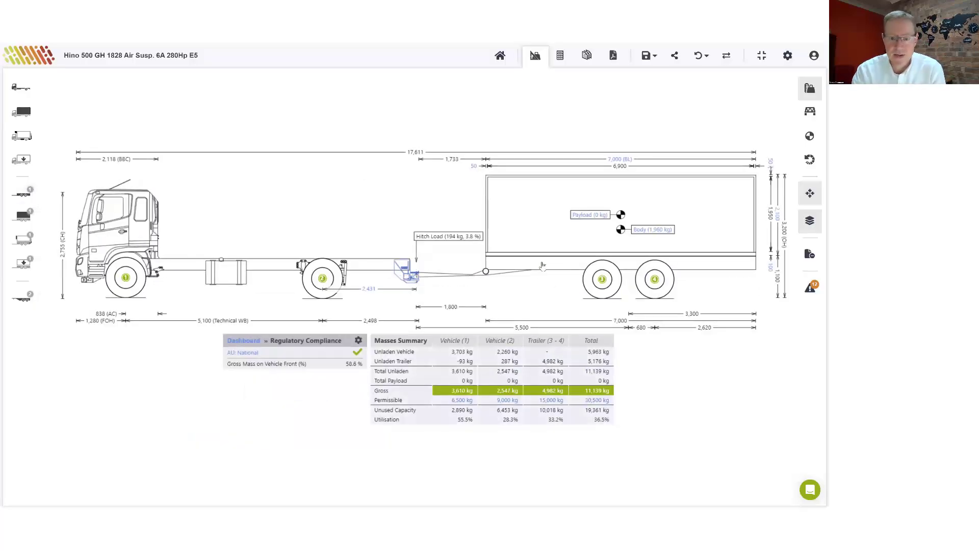
Step: Replace the Pig Trailer - 2 Axle with the Vawdrey 6.2m Pig Trailer from the library
{"action": "left_click", "coordinate": [299, 254]}
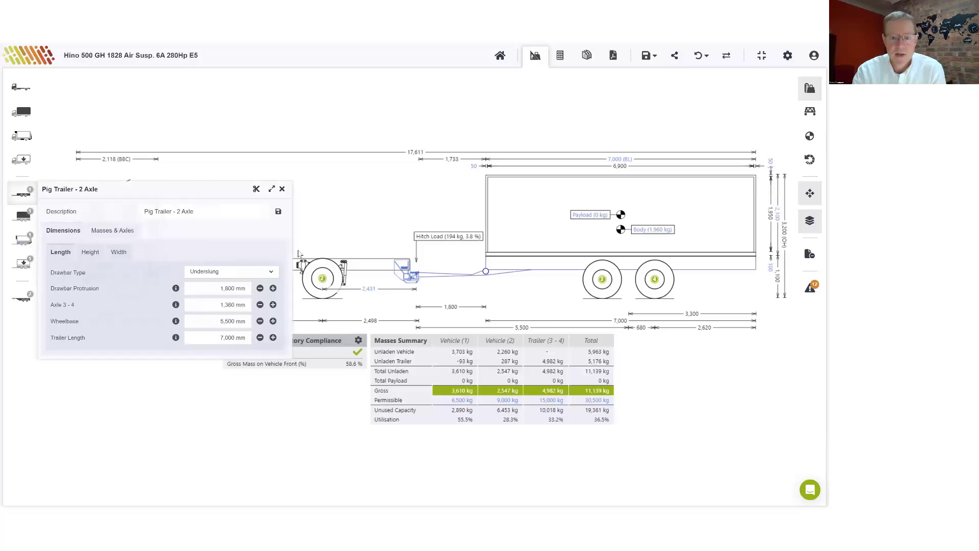
{"action": "left_click", "coordinate": [256, 189]}
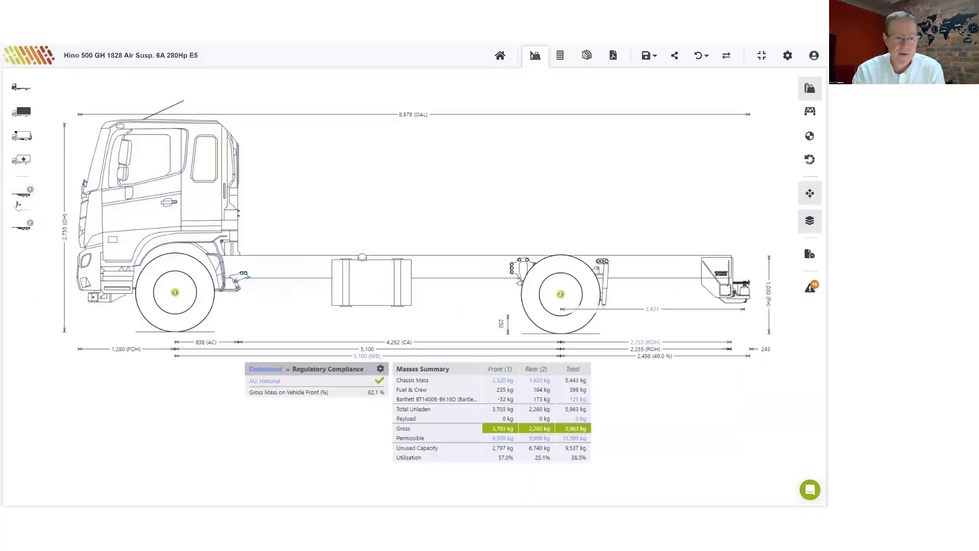
{"action": "left_click", "coordinate": [158, 235]}
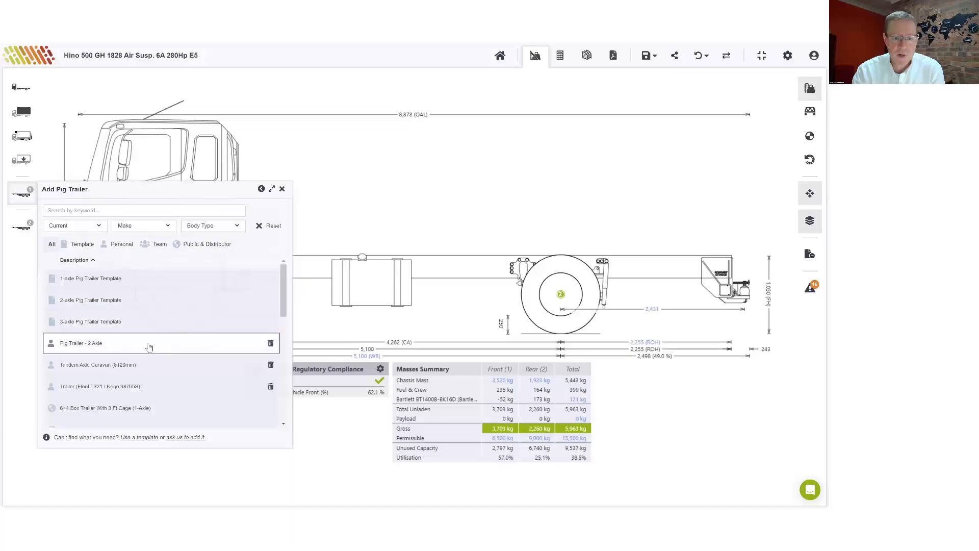
{"action": "scroll", "coordinate": [148, 347], "scroll_direction": "down", "scroll_amount": 10}
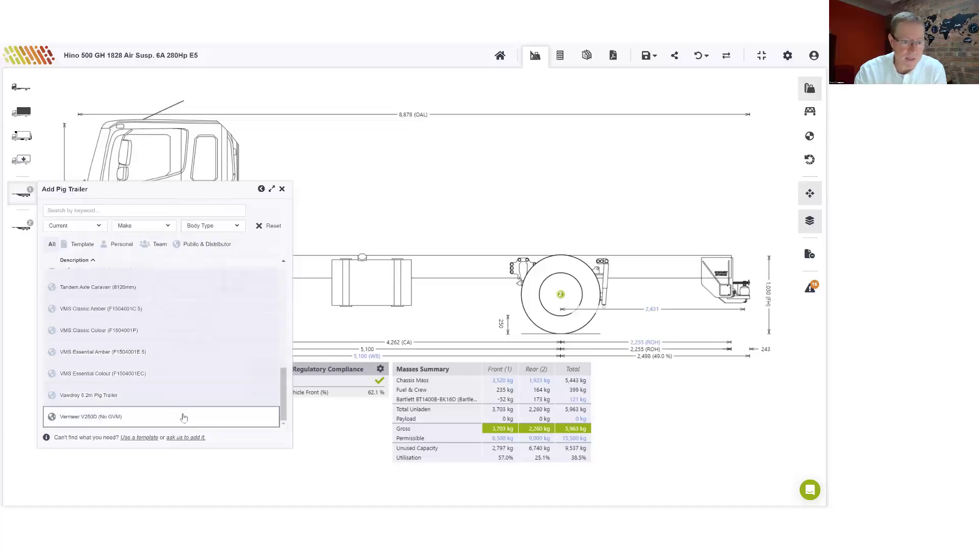
{"action": "left_click_drag", "start_coordinate": [176, 188], "coordinate": [235, 168]}
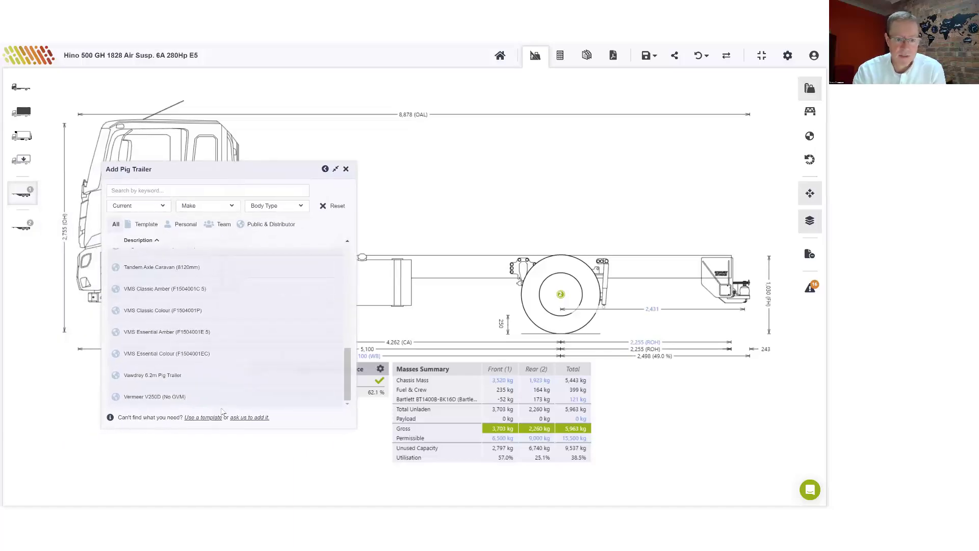
{"action": "left_click", "coordinate": [200, 376]}
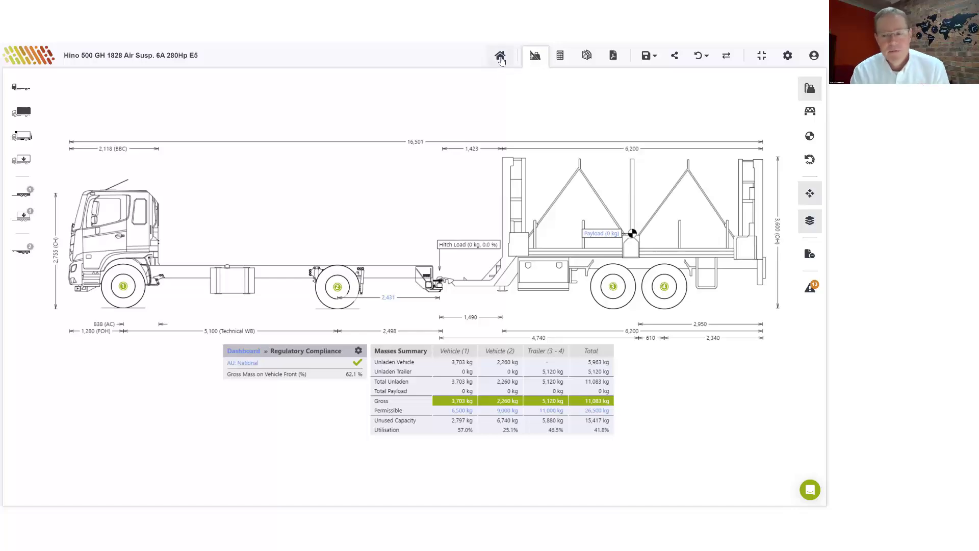
Step: Leave the Hino calculation without saving and open the saved Kenworth T610 Day Cab calculation from the Webinar folder
{"action": "left_click", "coordinate": [500, 58]}
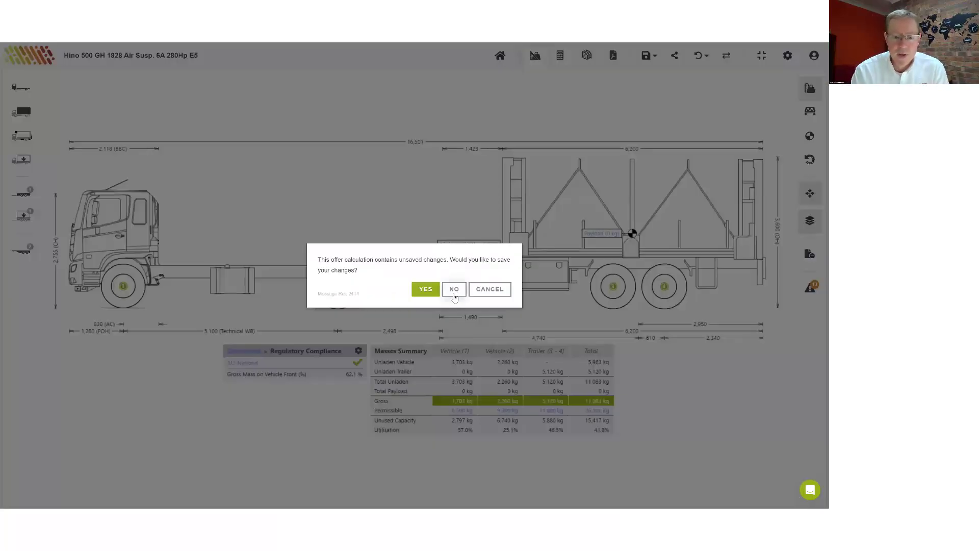
{"action": "left_click", "coordinate": [455, 289]}
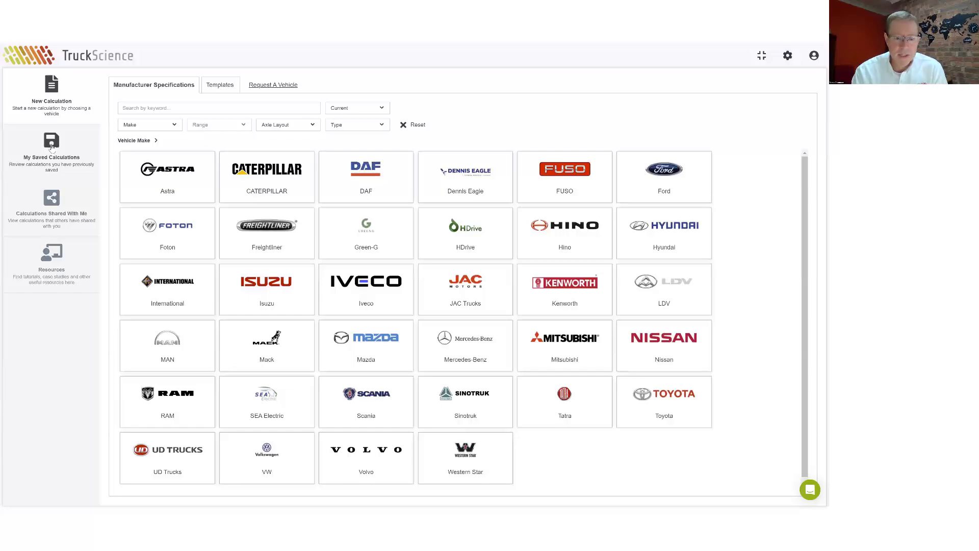
{"action": "left_click", "coordinate": [51, 147]}
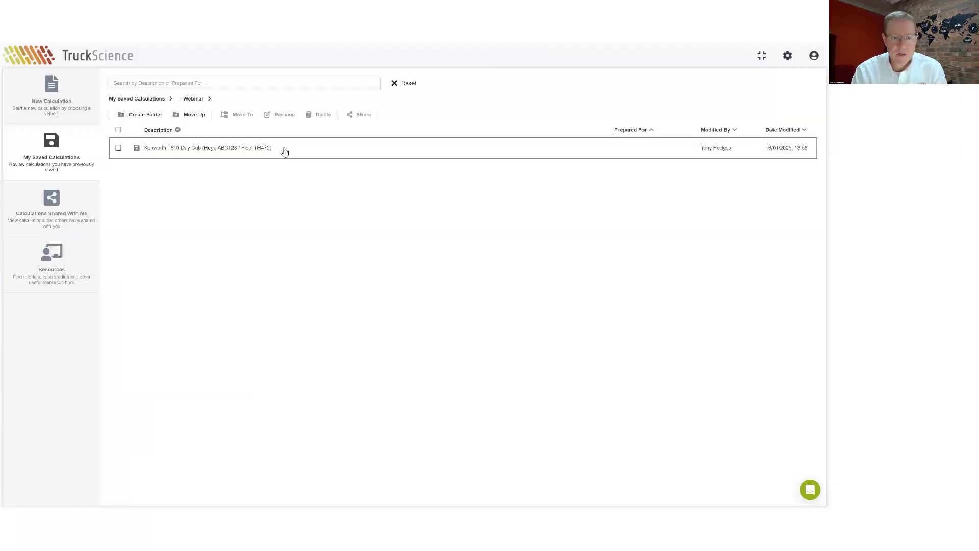
{"action": "left_click", "coordinate": [284, 149]}
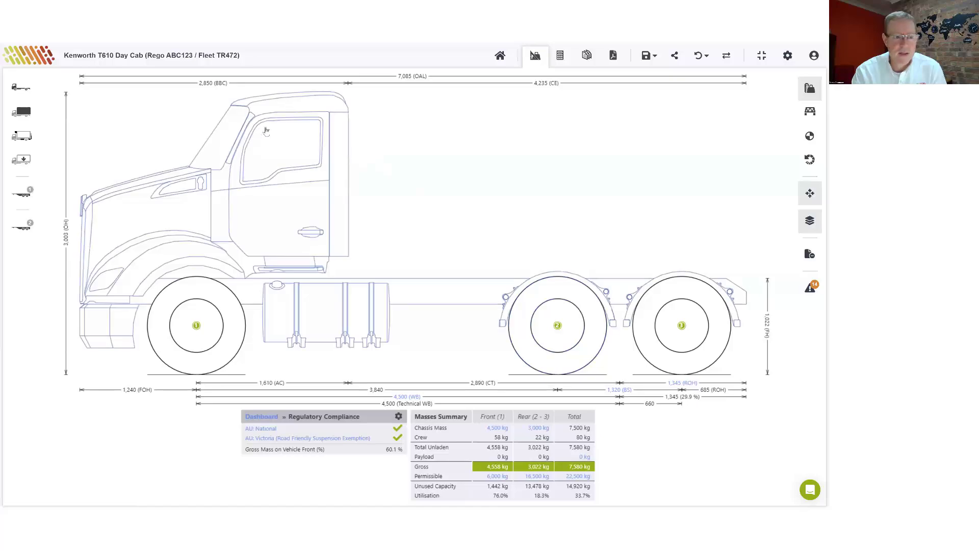
Step: Add the JSK37CX/185 fifth wheel from the library to the Kenworth chassis
{"action": "left_click", "coordinate": [20, 139]}
{"action": "left_click", "coordinate": [80, 207]}
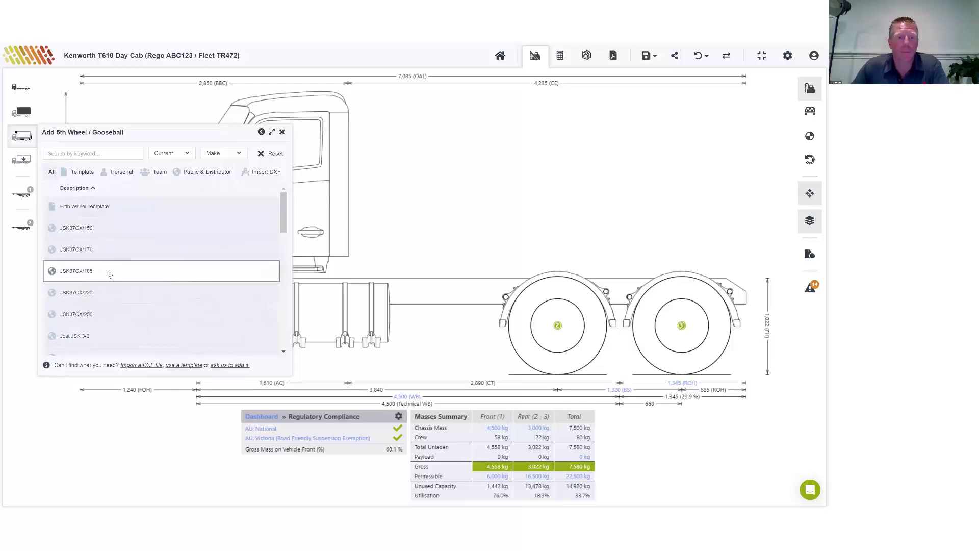
{"action": "left_click", "coordinate": [109, 274]}
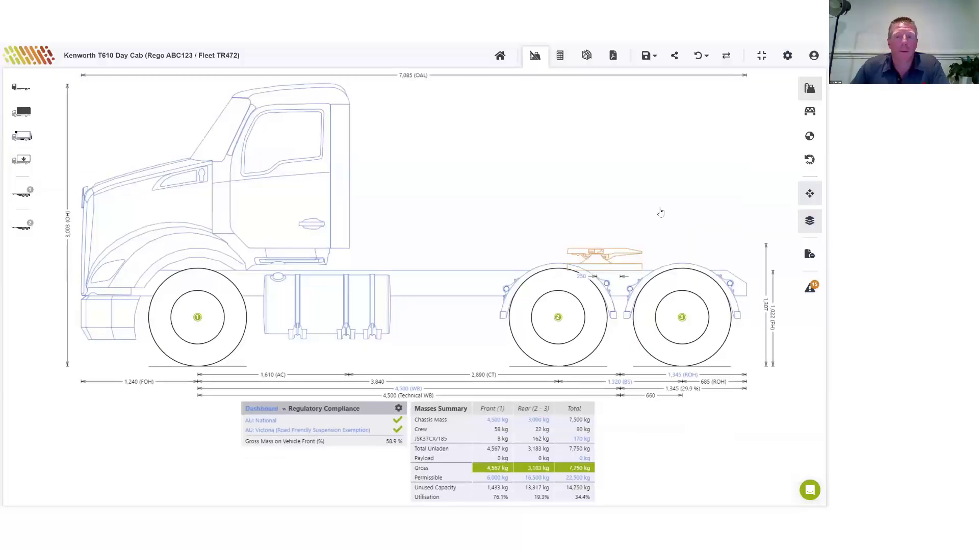
Step: Search the semi-trailer library for 557, try the Lustec 557-GA-A001 behind the Kenworth, view its length dimensions, and remove it
{"action": "left_click", "coordinate": [23, 193]}
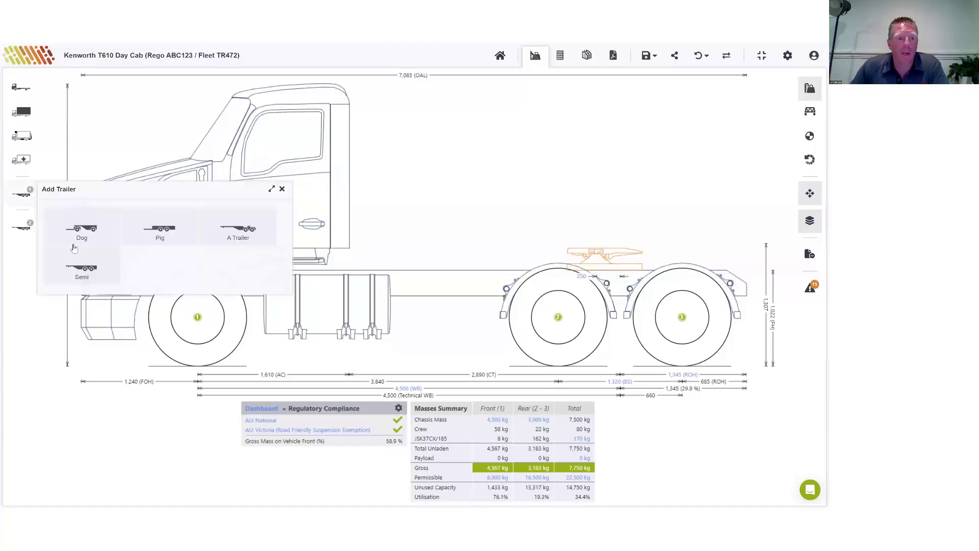
{"action": "left_click", "coordinate": [108, 263]}
{"action": "scroll", "coordinate": [186, 323], "scroll_direction": "down", "scroll_amount": 5}
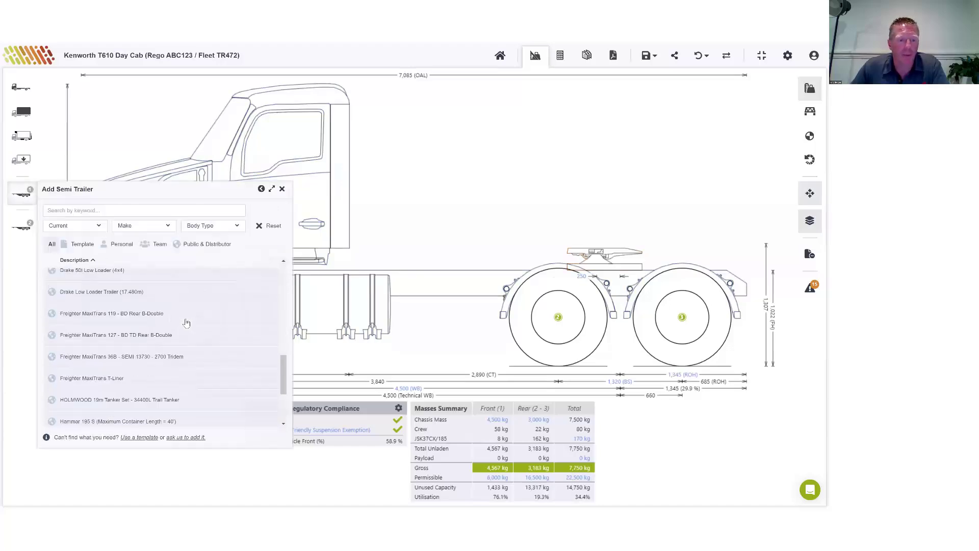
{"action": "scroll", "coordinate": [186, 323], "scroll_direction": "down", "scroll_amount": 5}
{"action": "left_click", "coordinate": [131, 209]}
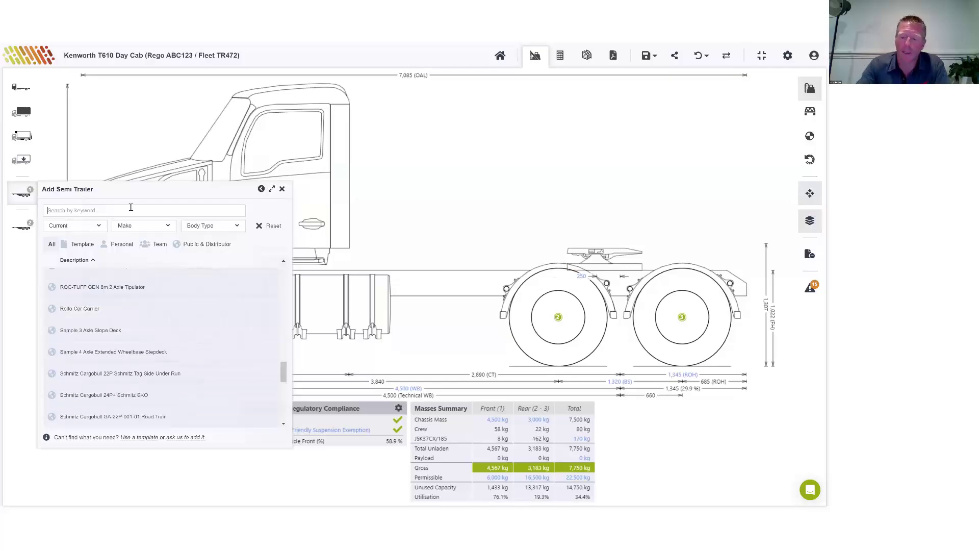
{"action": "type", "text": "557"}
{"action": "left_click", "coordinate": [157, 278]}
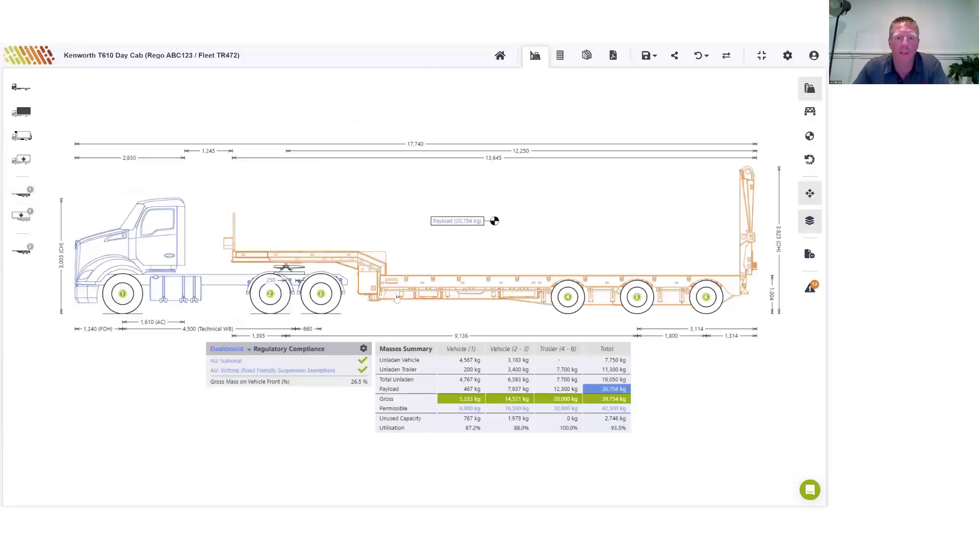
{"action": "left_click", "coordinate": [472, 284]}
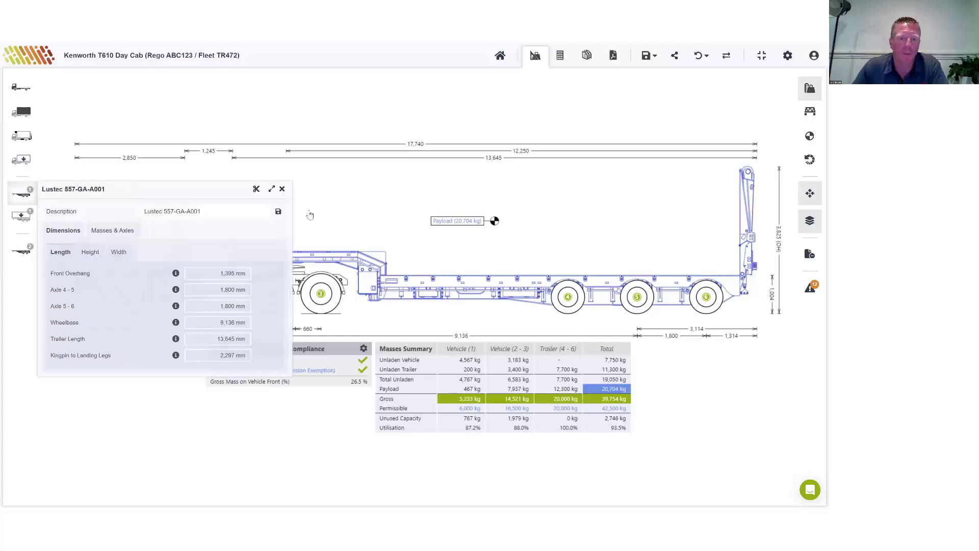
{"action": "left_click", "coordinate": [256, 190]}
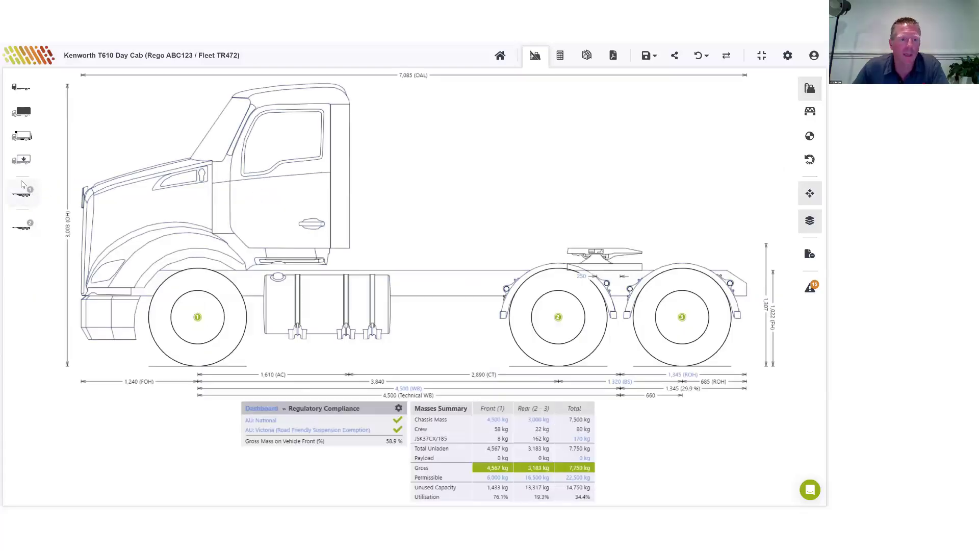
Step: Couple the lead tanker of the HOLMWOOD 19m Tanker Set to the Kenworth as the A trailer
{"action": "left_click", "coordinate": [21, 197]}
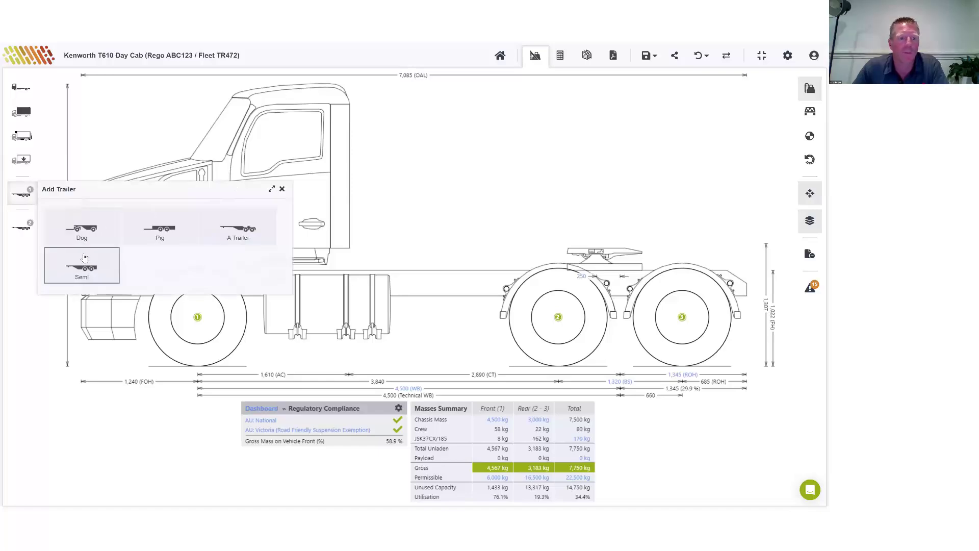
{"action": "left_click", "coordinate": [234, 221]}
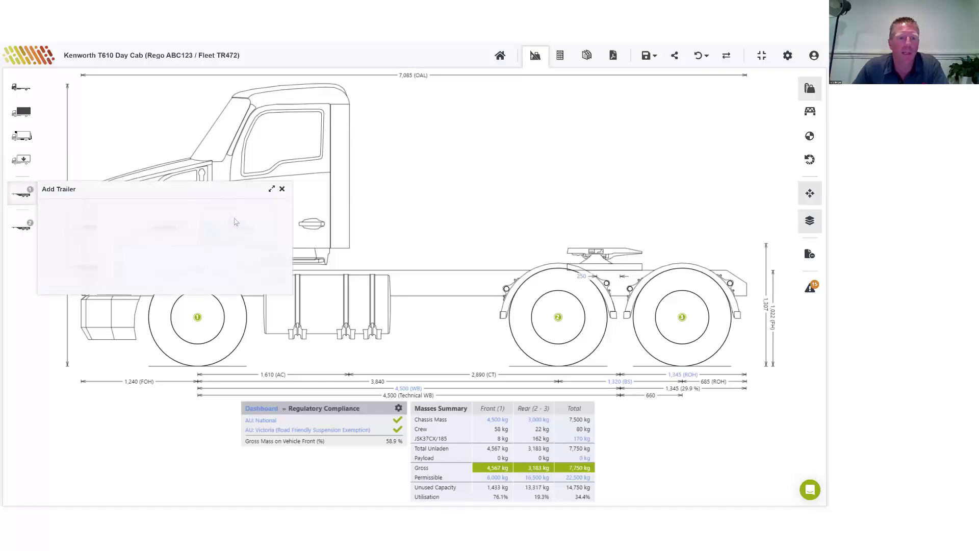
{"action": "scroll", "coordinate": [170, 315], "scroll_direction": "down", "scroll_amount": 5}
{"action": "scroll", "coordinate": [170, 315], "scroll_direction": "down", "scroll_amount": 5}
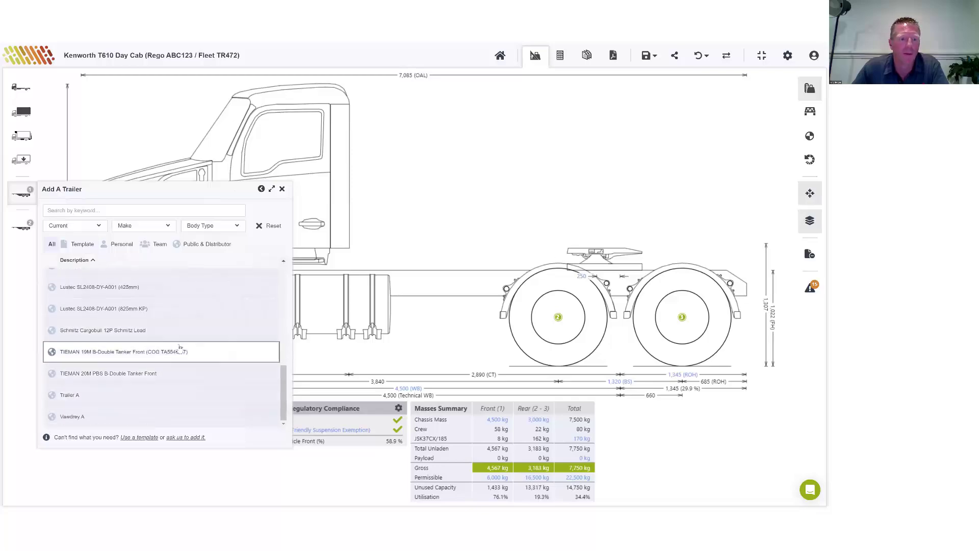
{"action": "scroll", "coordinate": [179, 347], "scroll_direction": "up", "scroll_amount": 4}
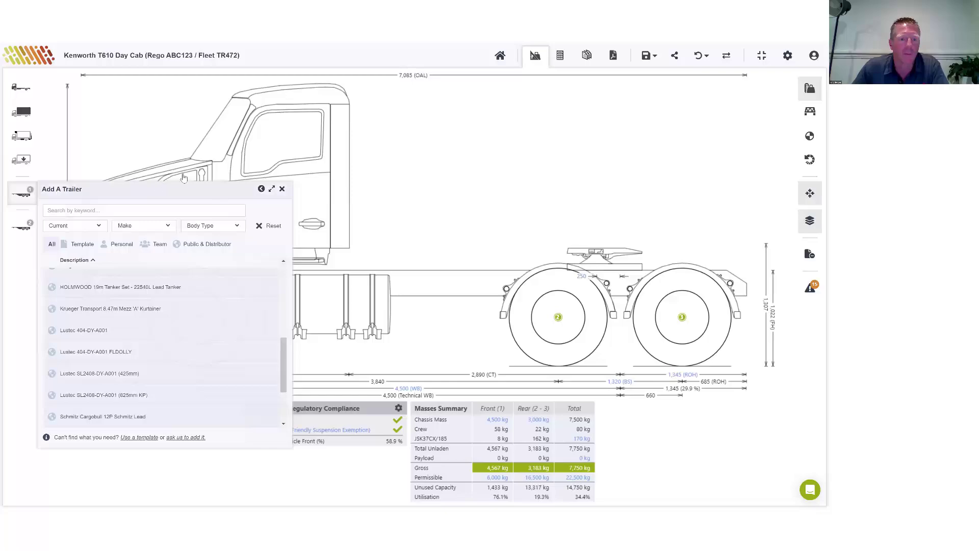
{"action": "left_click", "coordinate": [161, 290]}
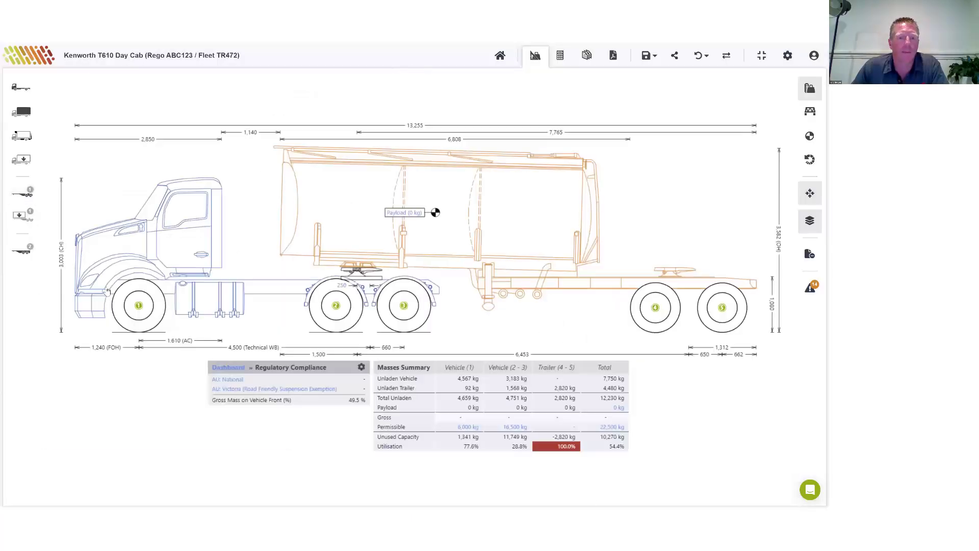
Step: Search the B-trailer library for holm and couple the HOLMWOOD 19m Tanker Set - 34400L Trail Tanker behind the A trailer
{"action": "left_click", "coordinate": [21, 251]}
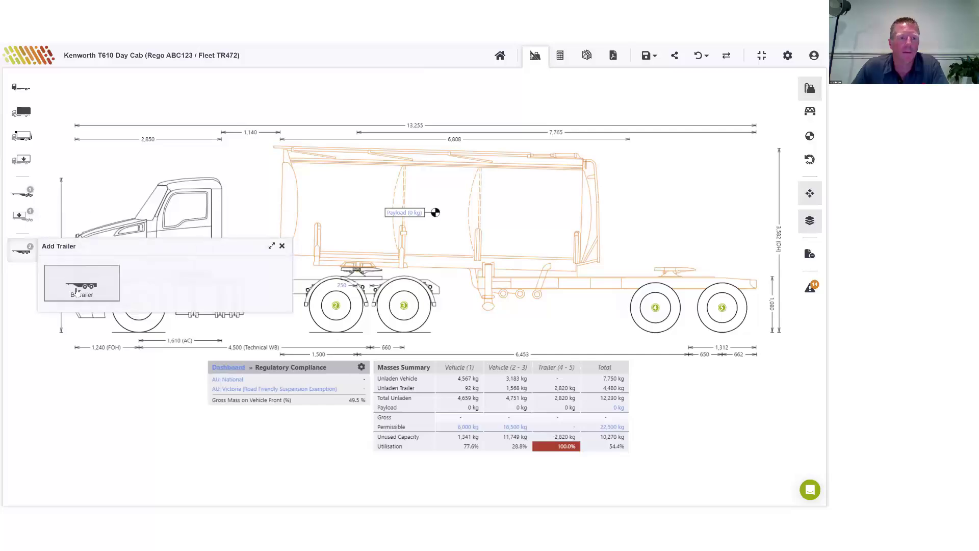
{"action": "left_click", "coordinate": [132, 264]}
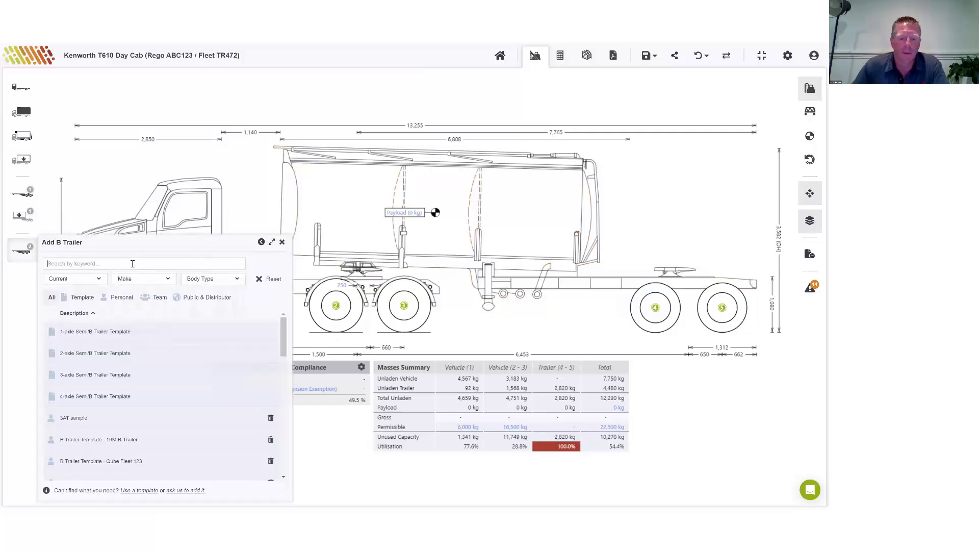
{"action": "type", "text": "holm"}
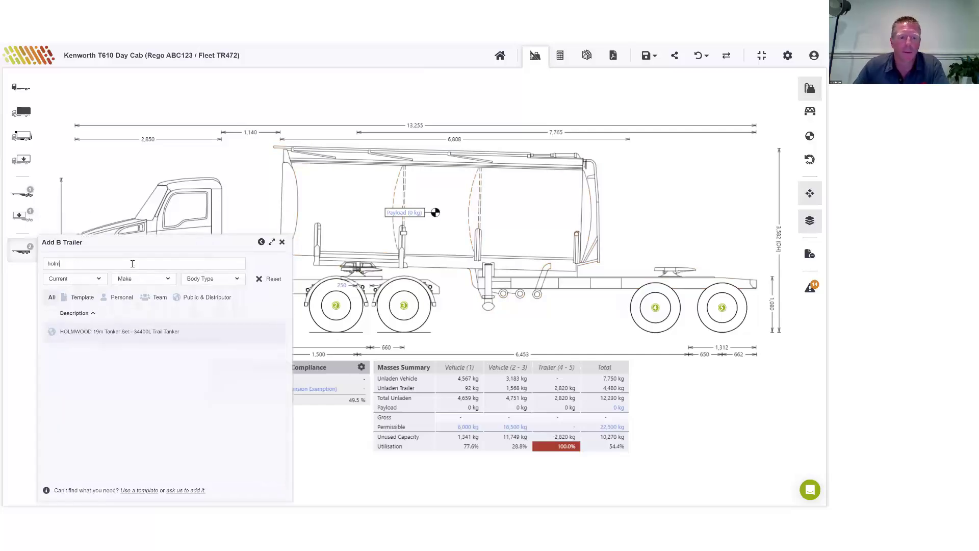
{"action": "left_click", "coordinate": [126, 334]}
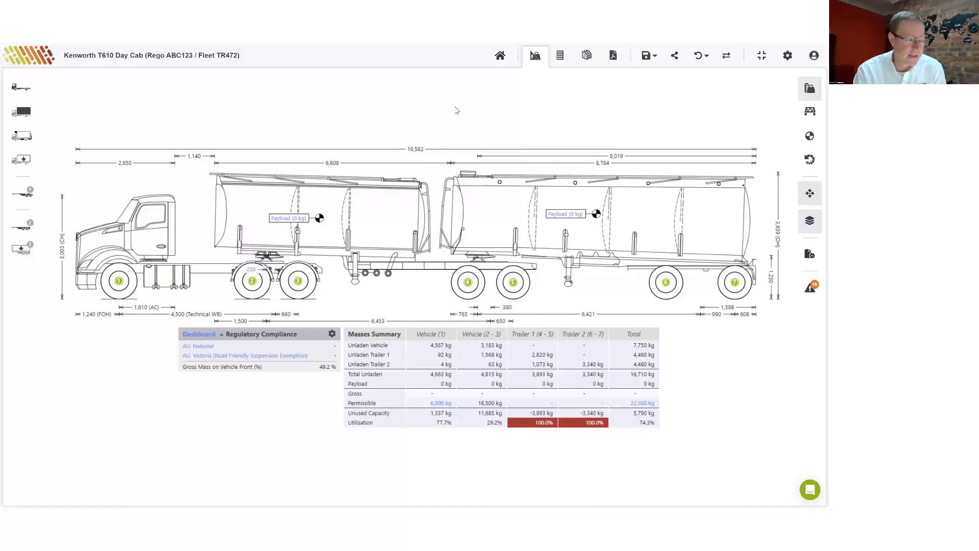
Step: Leave the Kenworth T610 calculation, search the saved calculations for bts, and open the BTS Kenworth T909 6x4 36" Aero Roof Sleeper
{"action": "left_click", "coordinate": [499, 57]}
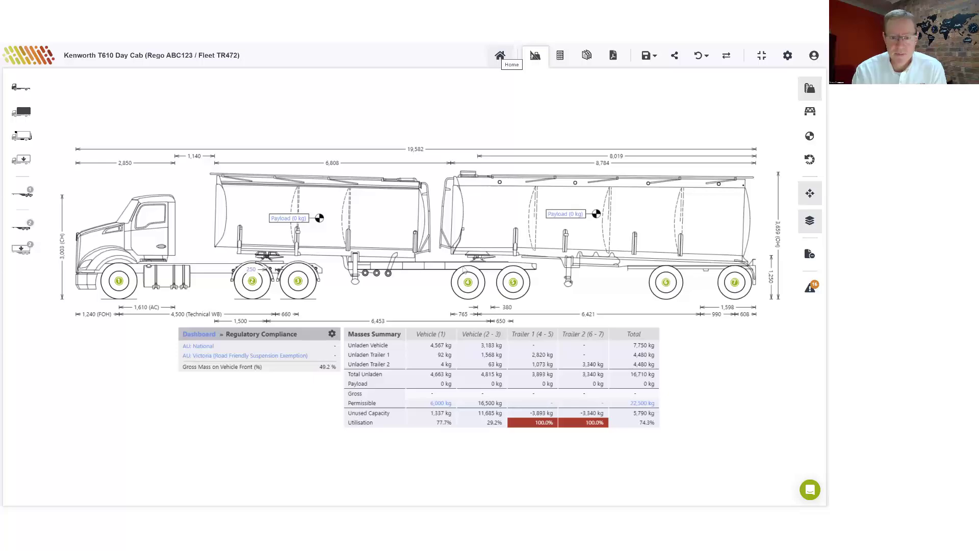
{"action": "left_click", "coordinate": [459, 290]}
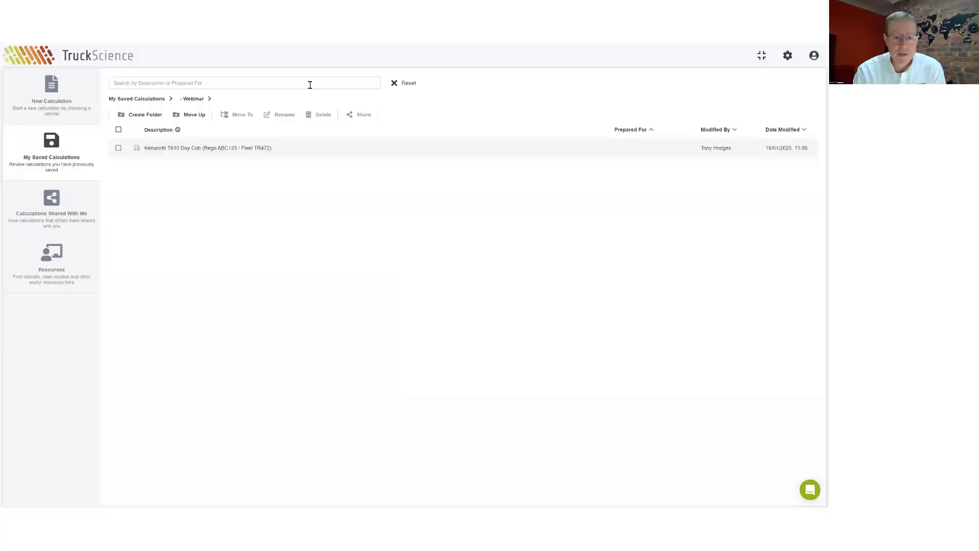
{"action": "left_click", "coordinate": [310, 83]}
{"action": "type", "text": "btc"}
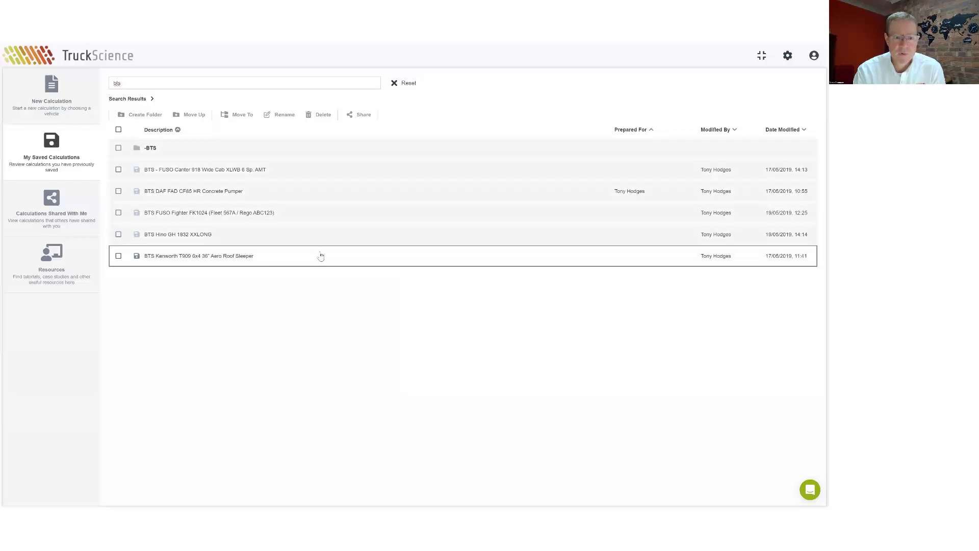
{"action": "left_click", "coordinate": [321, 255]}
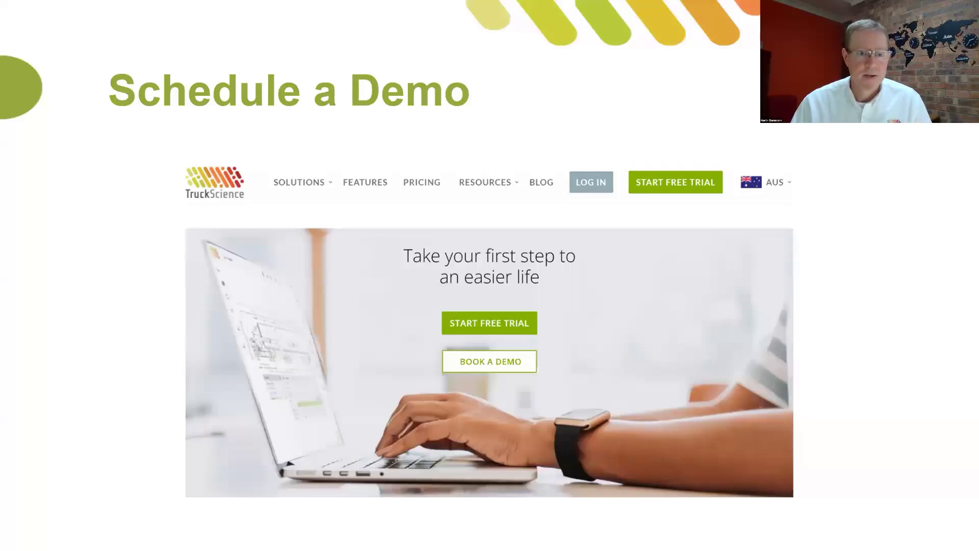
{"action": "key", "text": "Right"}
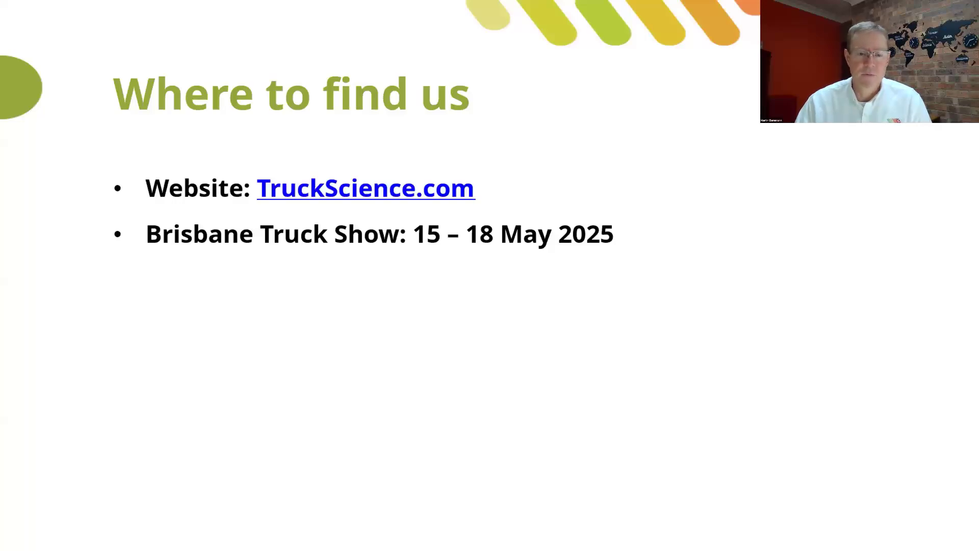
{"action": "key", "text": "Right"}
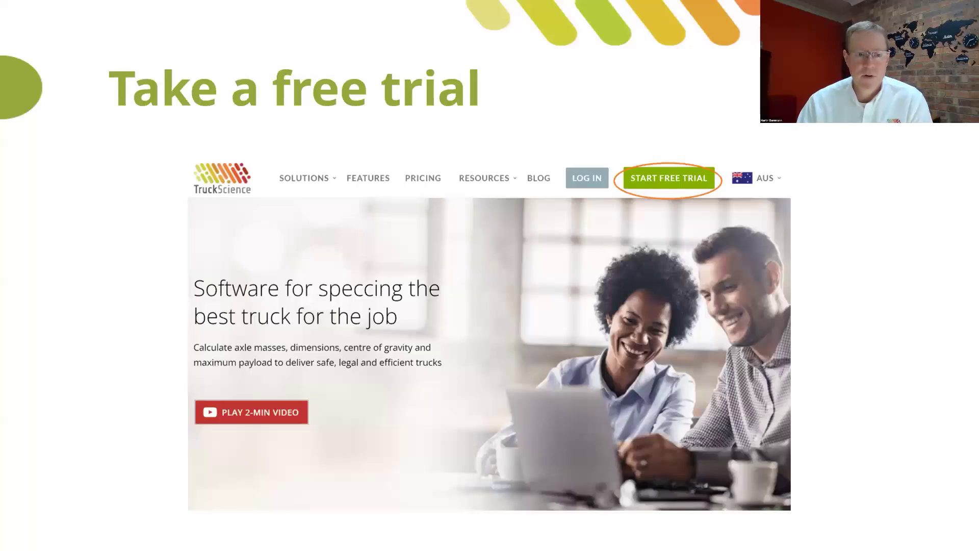
{"action": "key", "text": "Right"}
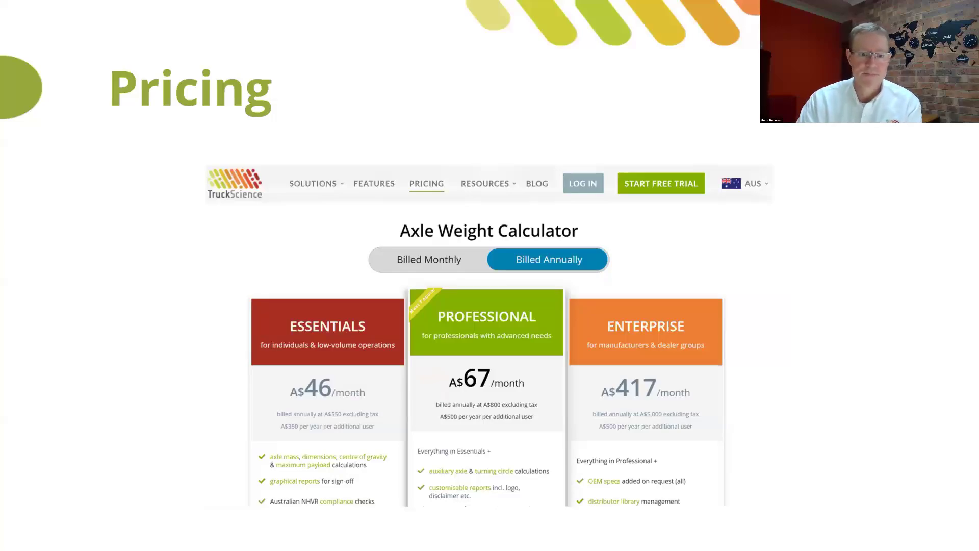
{"action": "key", "text": "Right"}
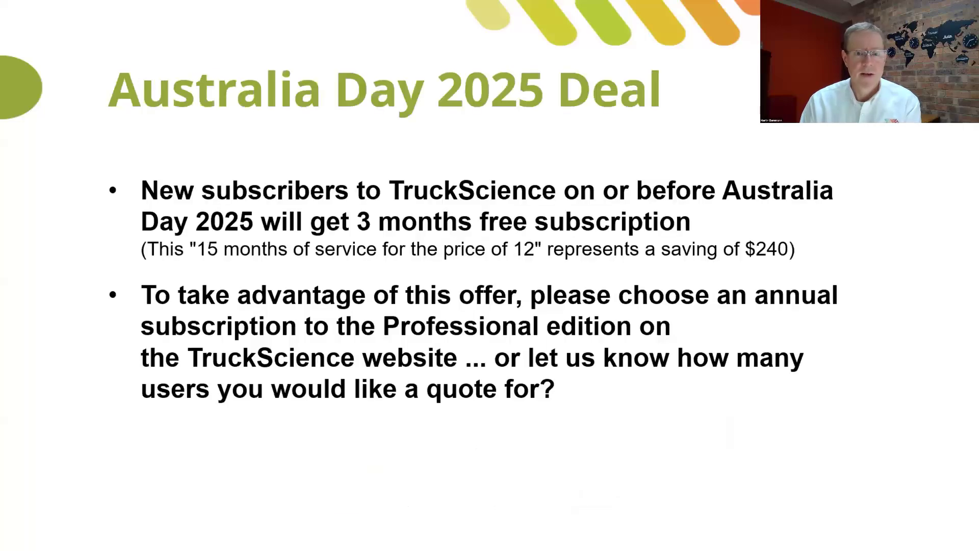